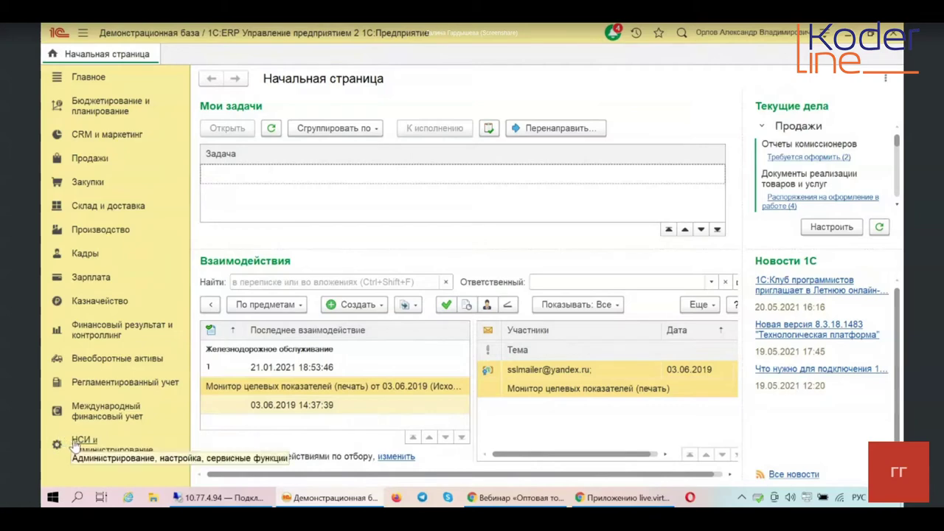
Open the "Обслуживание" administration settings within "НСИ и администрирование"
click(77, 446)
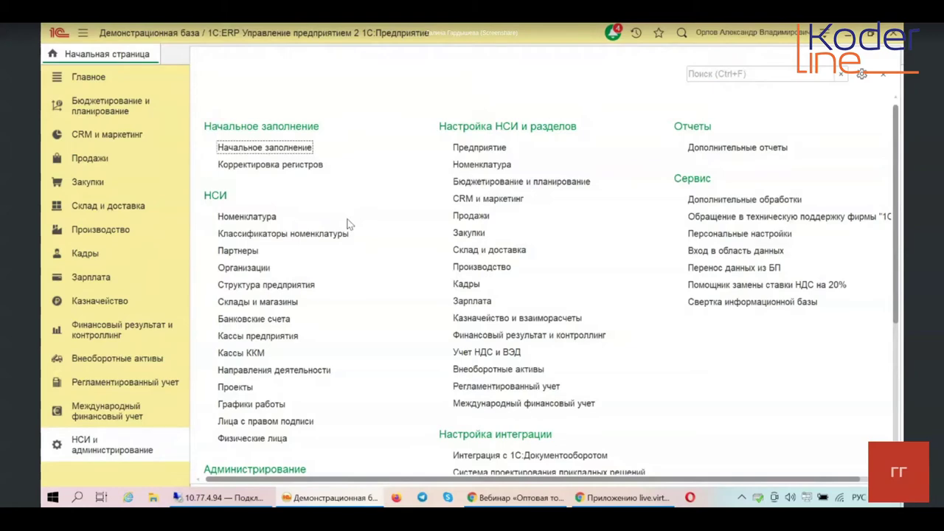
scroll(350, 225, down, 3)
scroll(349, 224, up, 2)
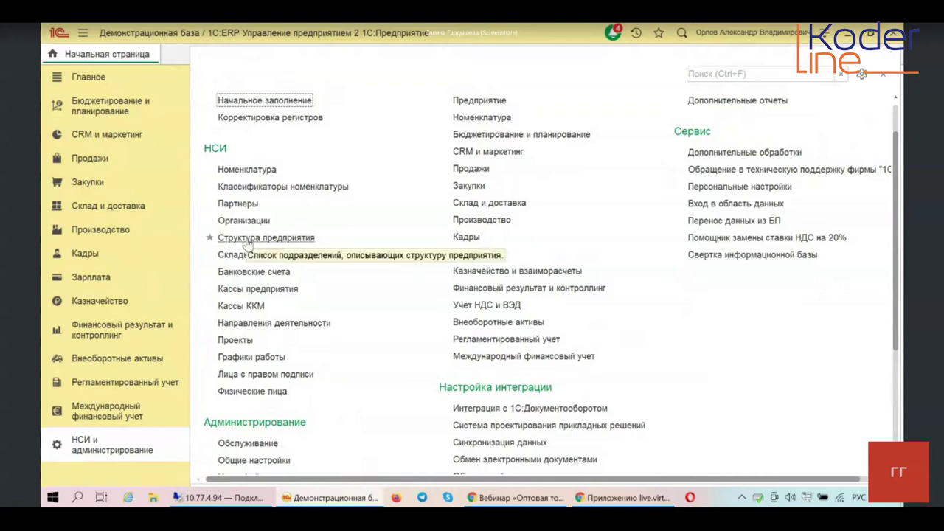
click(249, 236)
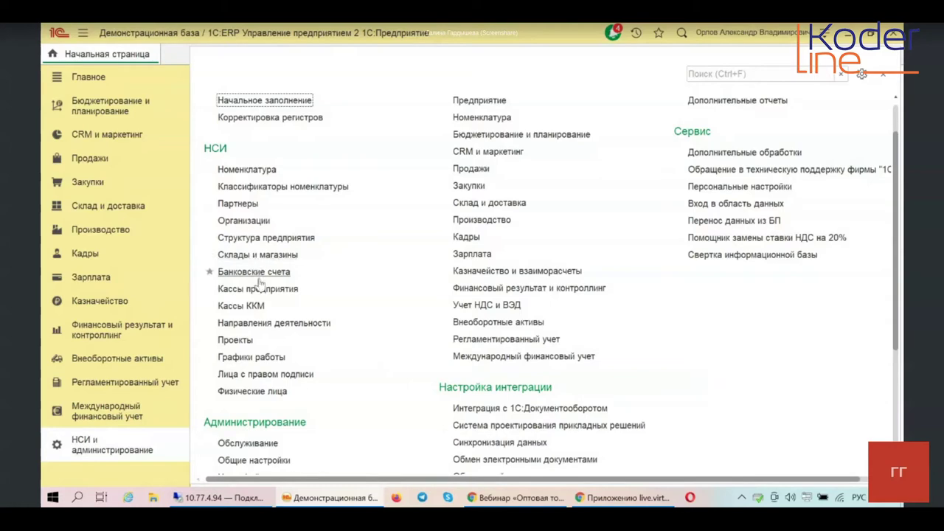
scroll(268, 313, down, 5)
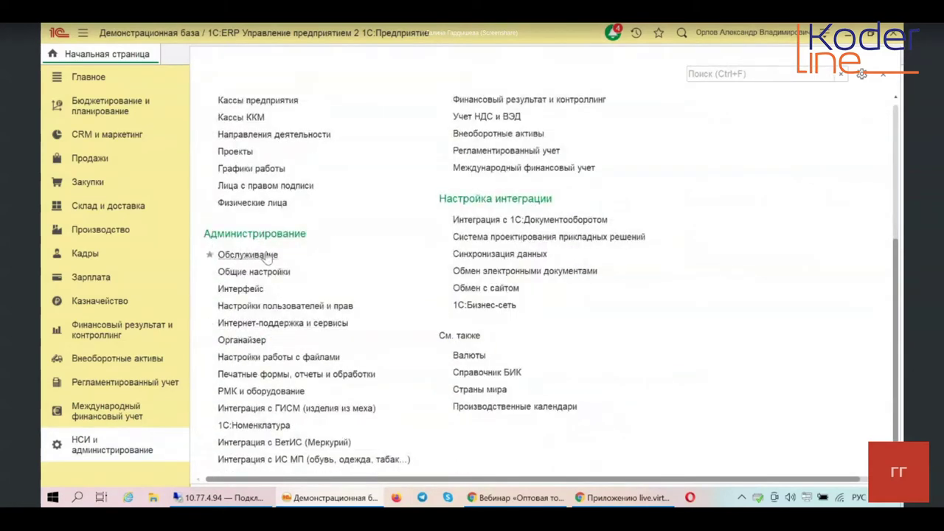
mouse_move(264, 260)
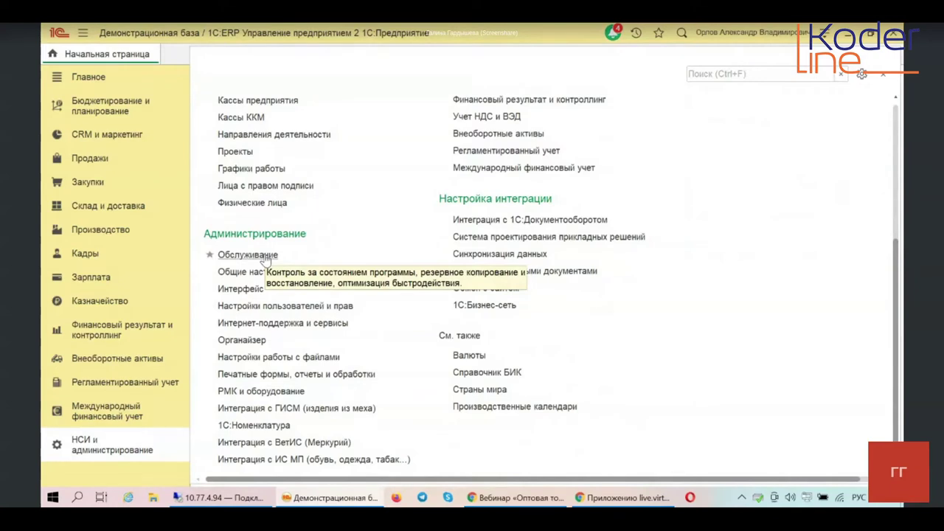
click(264, 256)
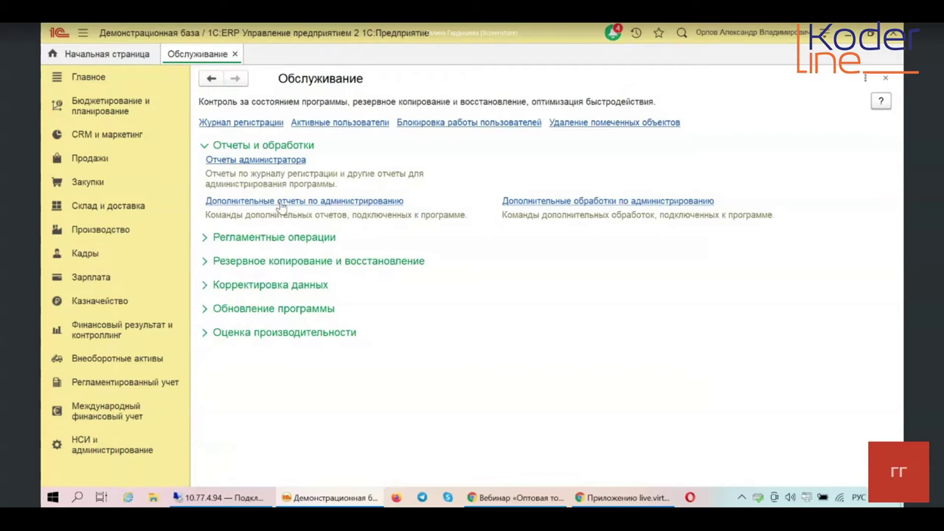
View the additional administration reports and the "Регламентные операции" group in the maintenance settings, and close them
click(292, 204)
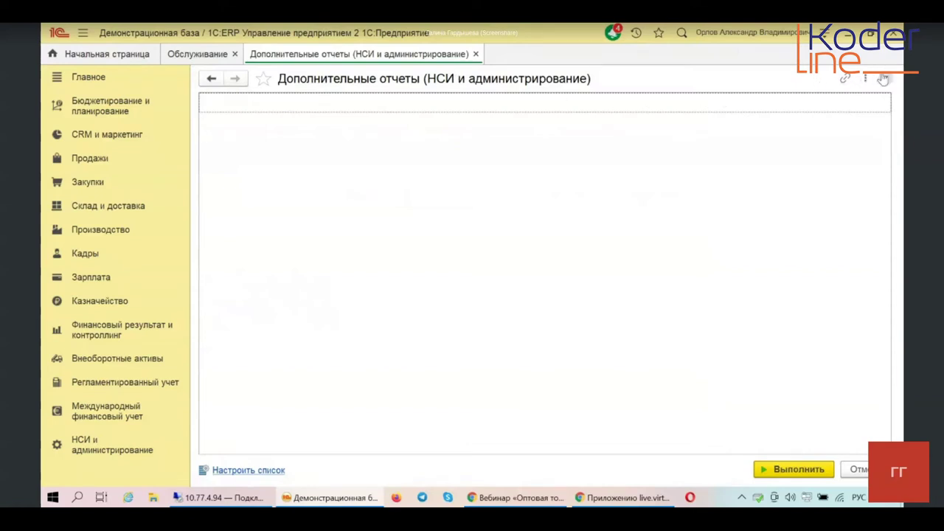
click(786, 472)
click(885, 78)
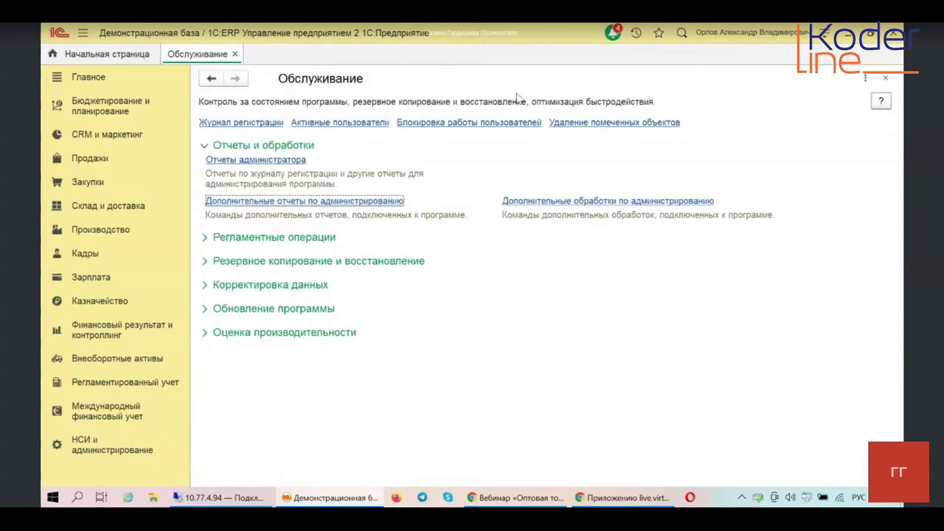
click(253, 239)
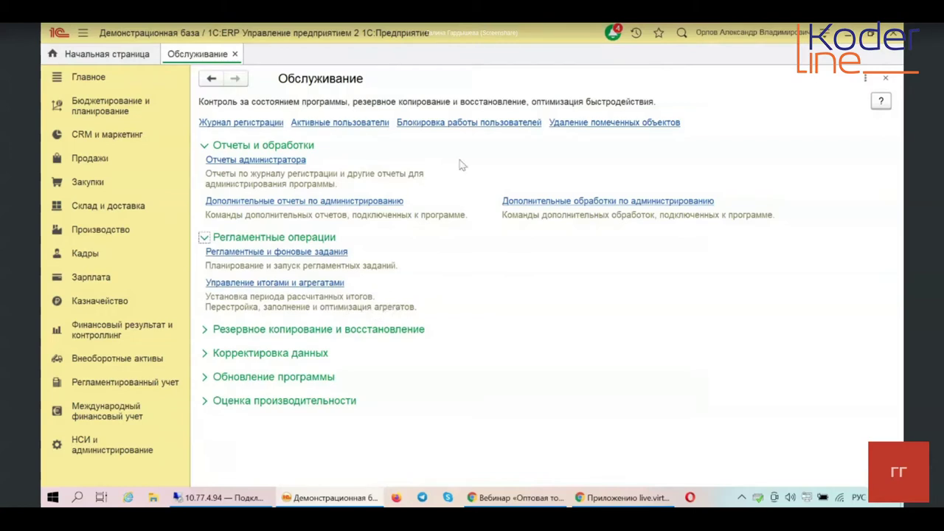
click(885, 77)
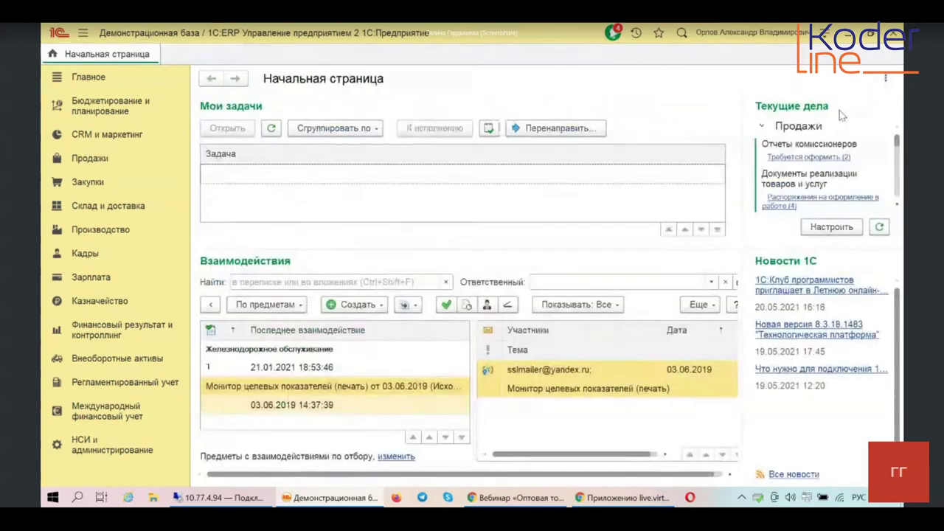
Open "Общие настройки" under administration, view the "Публикация информационной базы" group, and close the page
click(153, 458)
scroll(270, 422, down, 5)
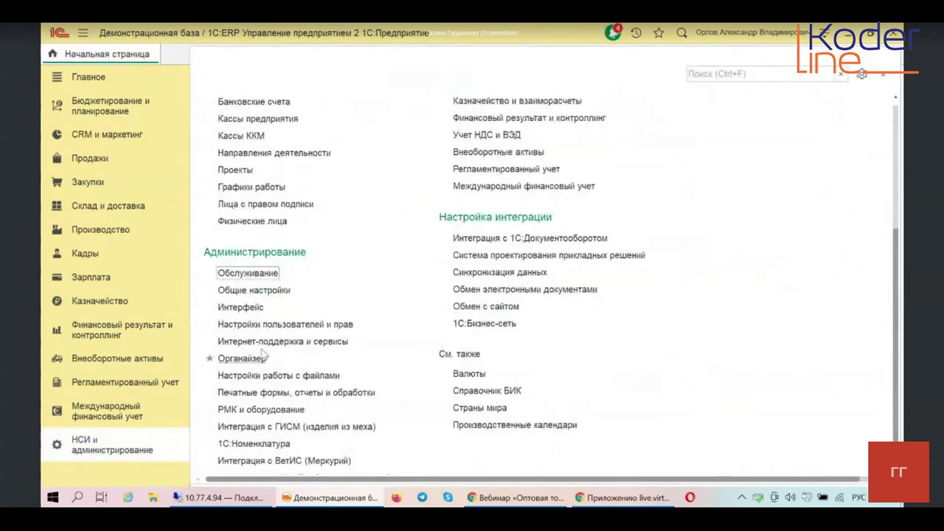
click(265, 289)
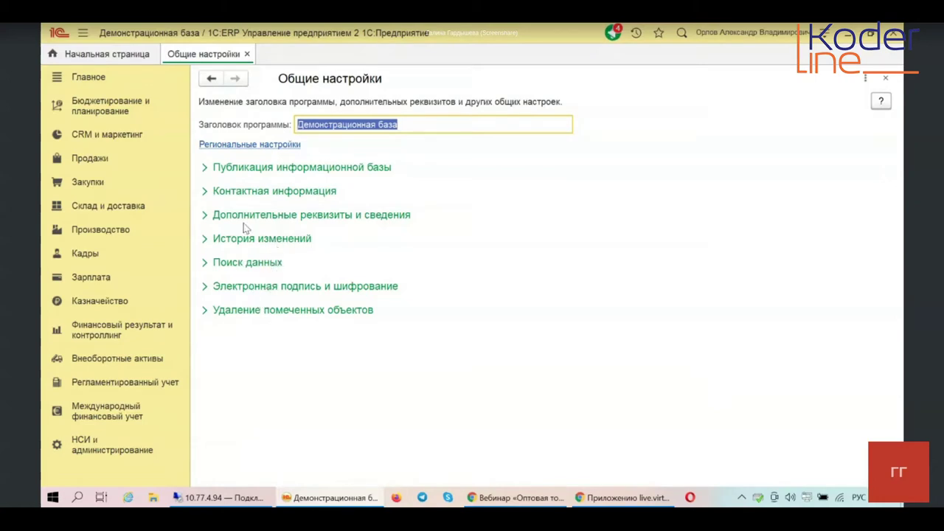
click(246, 170)
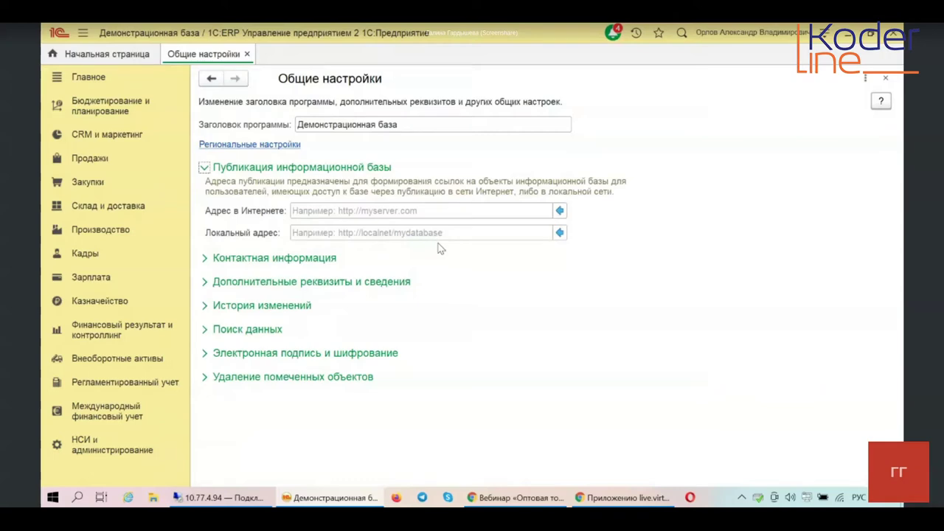
click(246, 54)
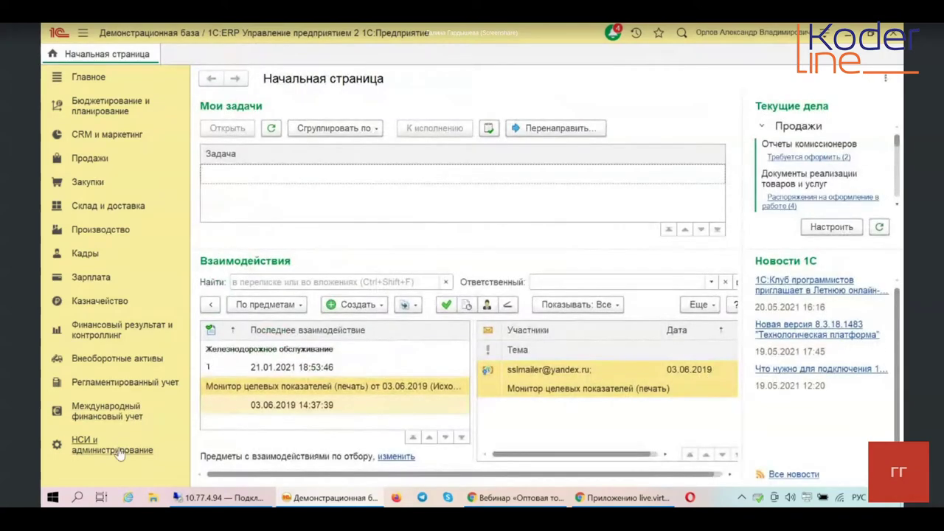
Open the "Органайзер" administration settings, examine the "Почта" options, and close the page
click(118, 455)
scroll(288, 395, down, 4)
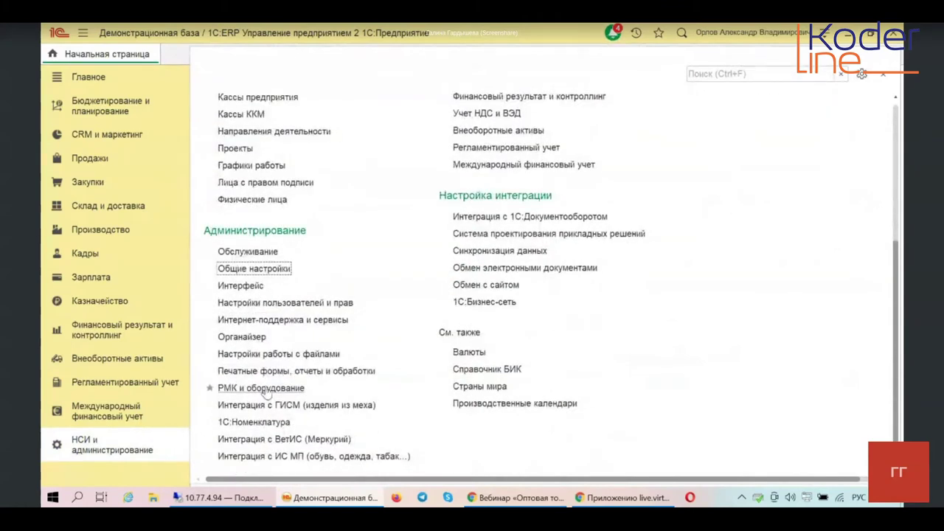
click(244, 337)
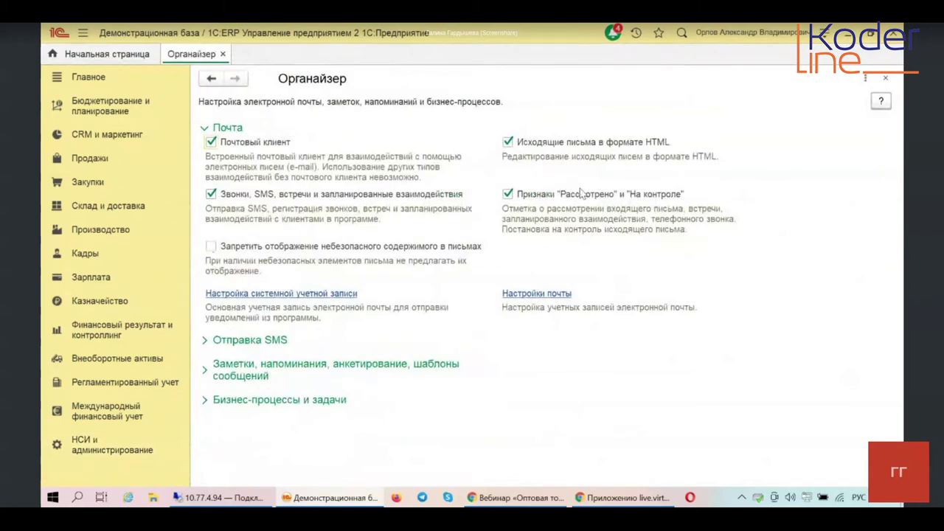
click(209, 245)
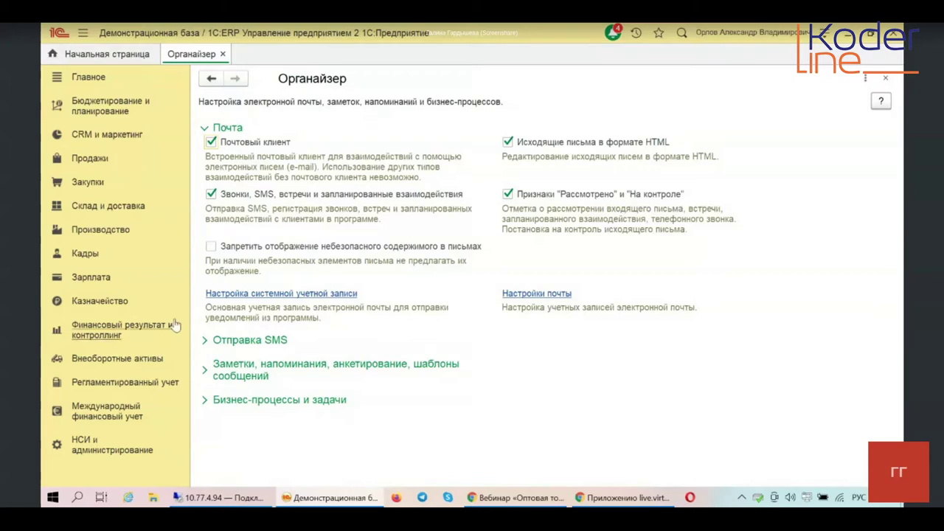
click(222, 53)
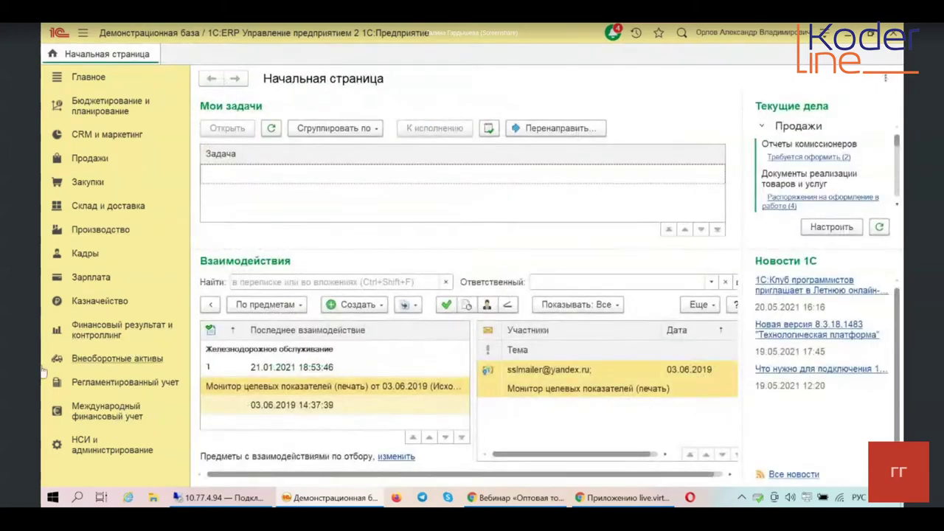
Open the "Предприятие" settings in "НСИ и администрирование" and view the list of production calendars
click(110, 445)
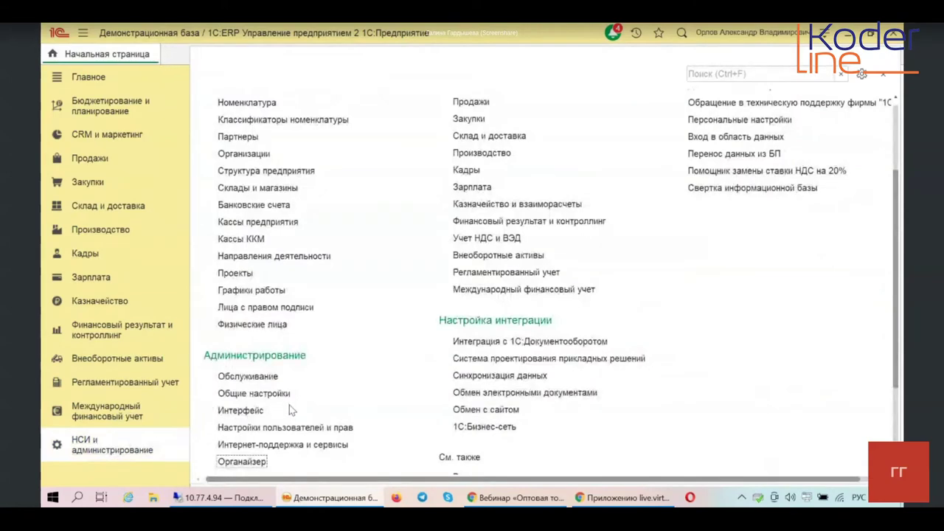
scroll(291, 410, down, 3)
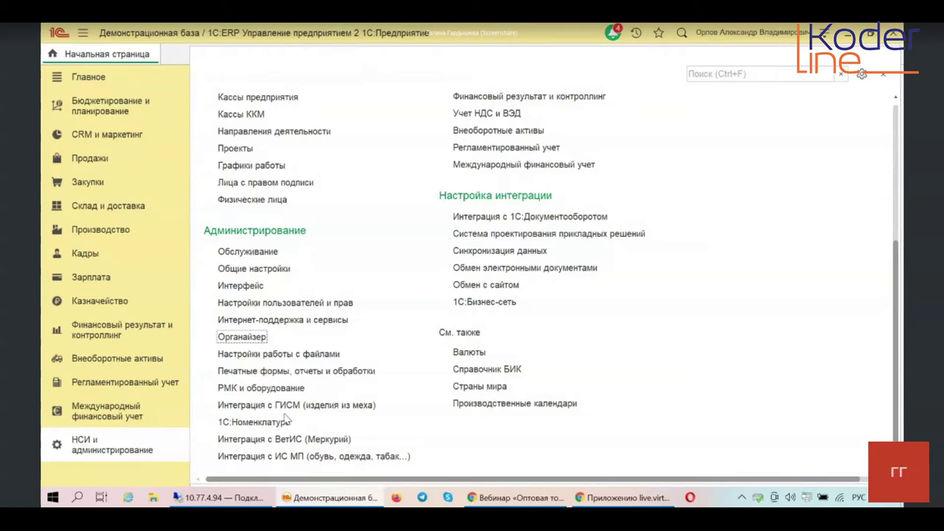
scroll(286, 419, up, 4)
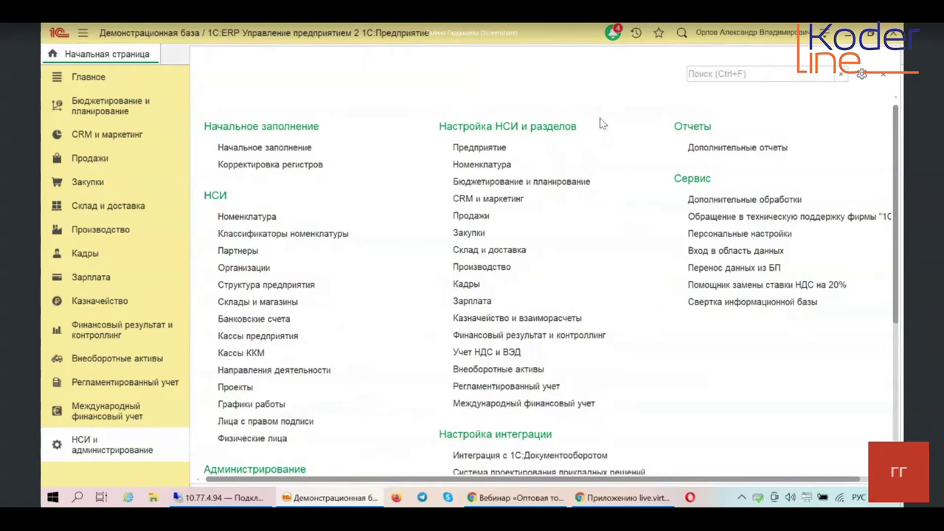
click(489, 150)
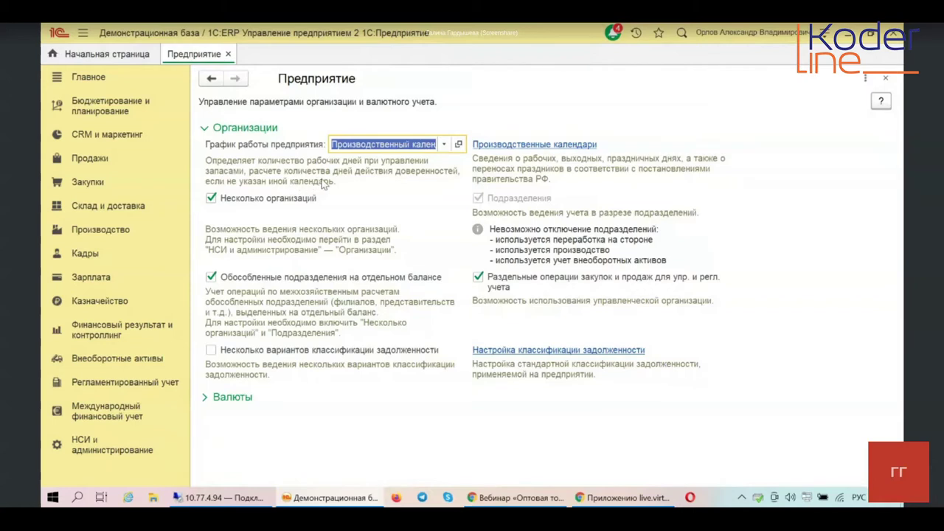
click(496, 145)
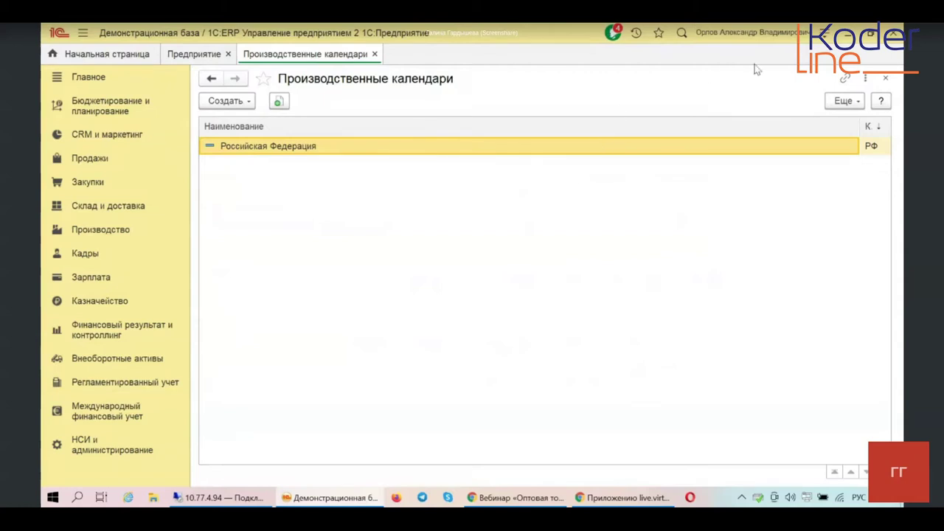
click(885, 78)
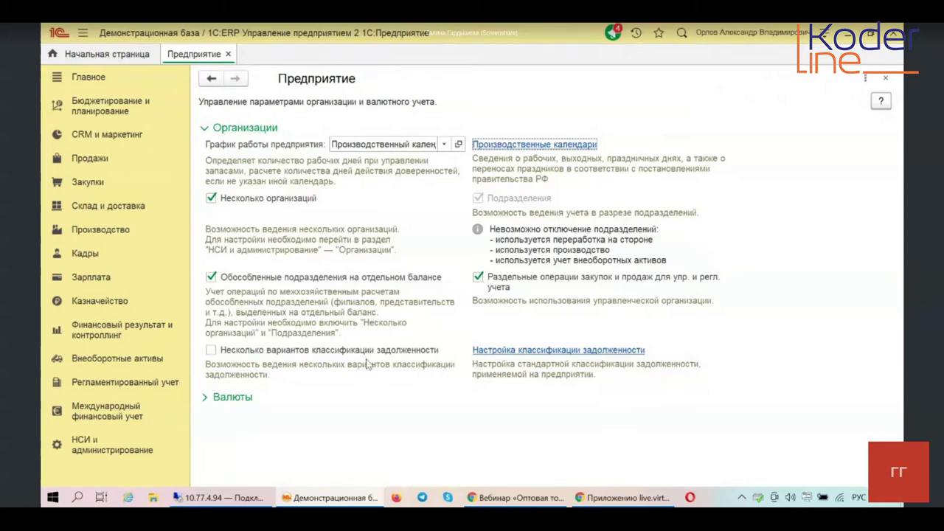
Examine the management and regulated accounting currencies in the "Валюты" group, and close the enterprise settings
click(248, 399)
scroll(511, 304, down, 2)
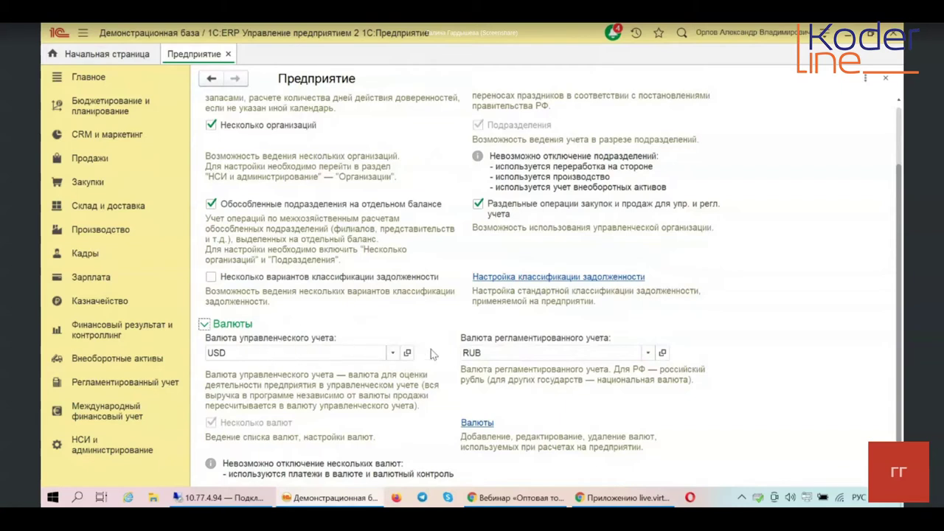
mouse_move(493, 351)
click(228, 54)
Open "Документы ввода начальных остатков" from the "Начальное заполнение" page of "НСИ и администрирование"
click(129, 448)
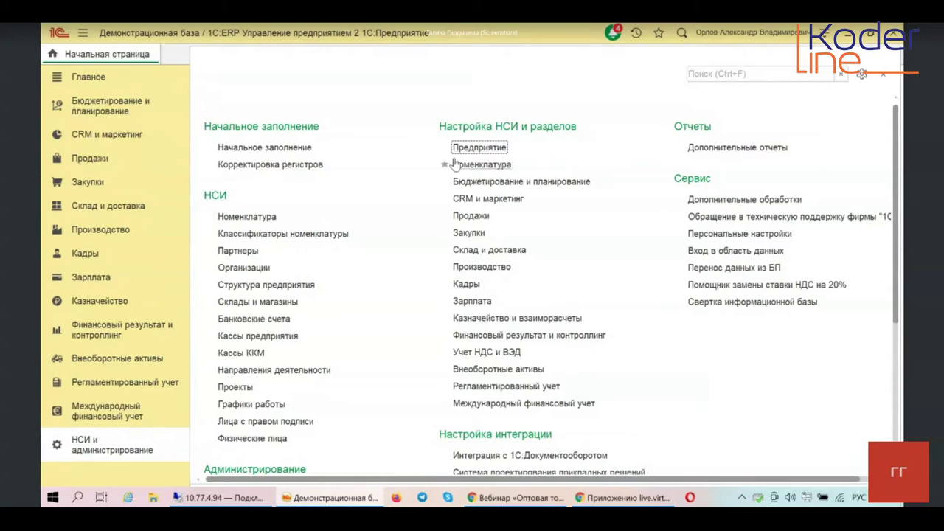
click(276, 149)
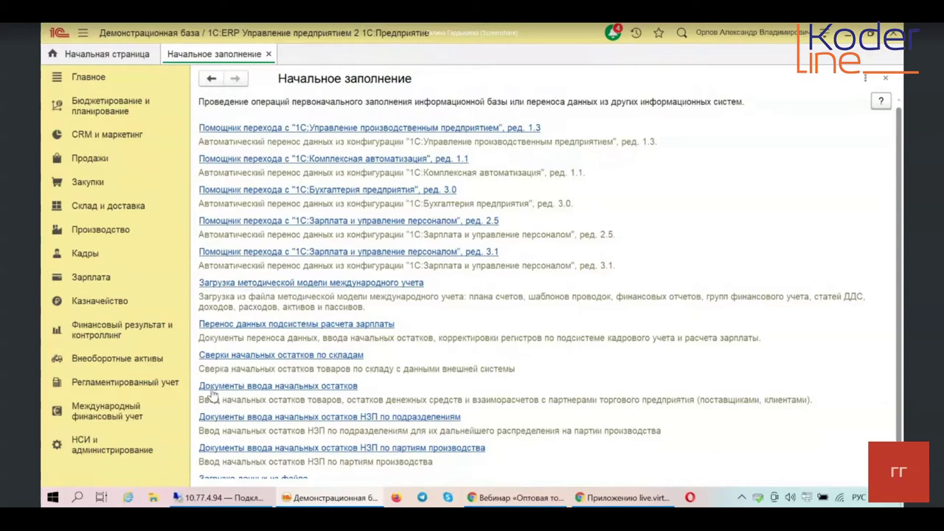
click(260, 386)
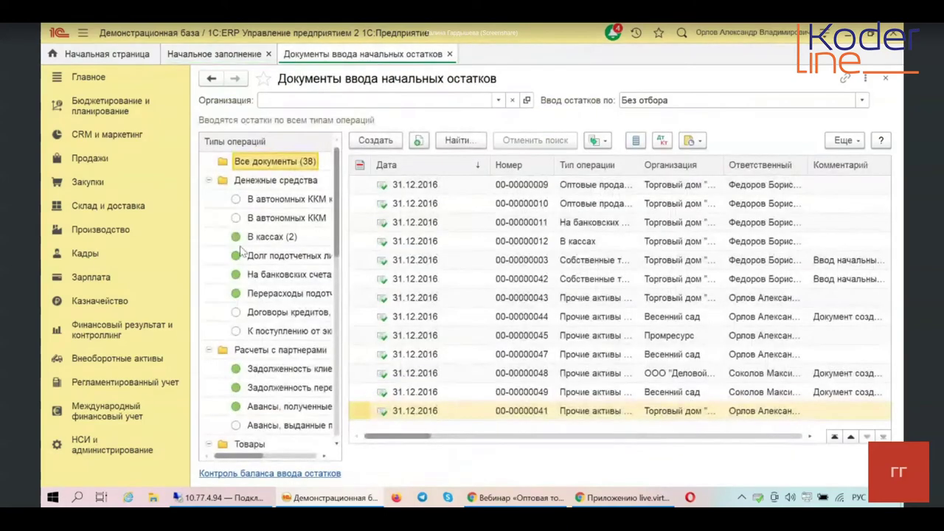
Look through the opening balance documents by operation type under "Денежные средства", and close the list and the initial filling page
click(269, 218)
click(271, 258)
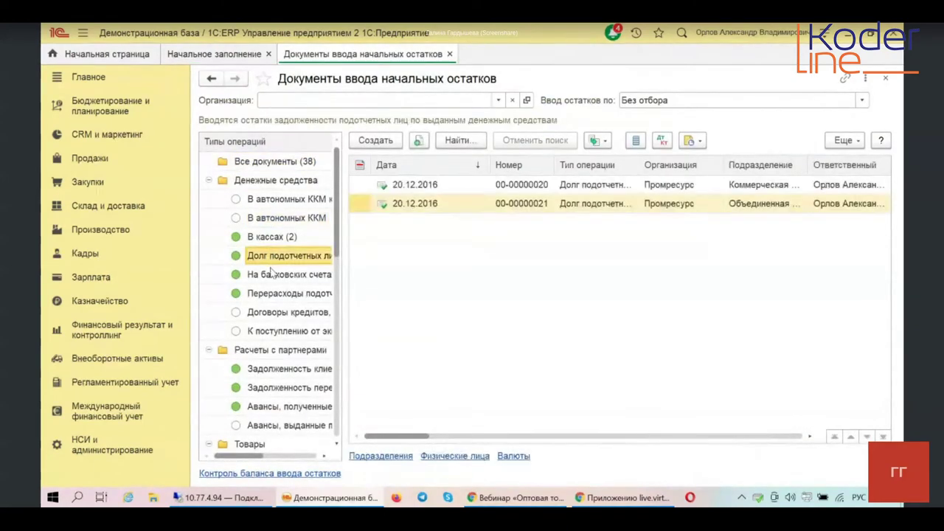
click(272, 293)
click(281, 275)
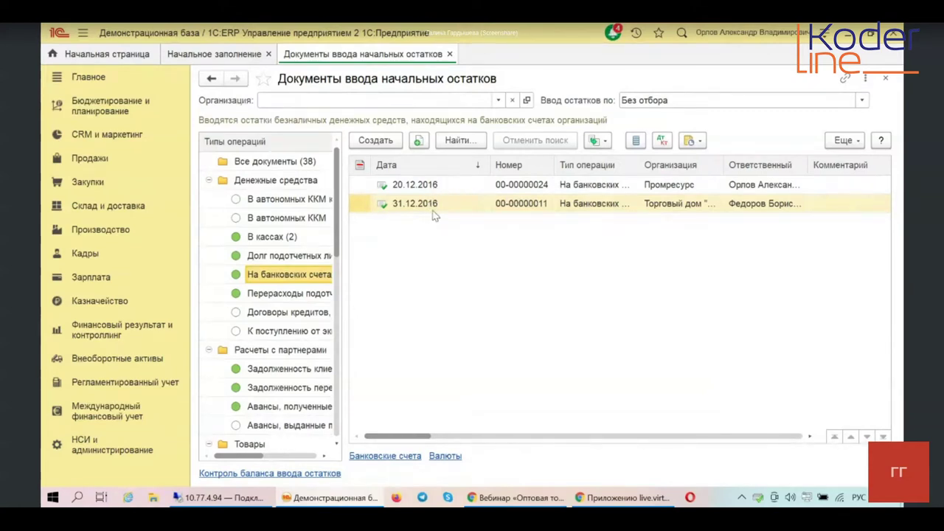
click(269, 332)
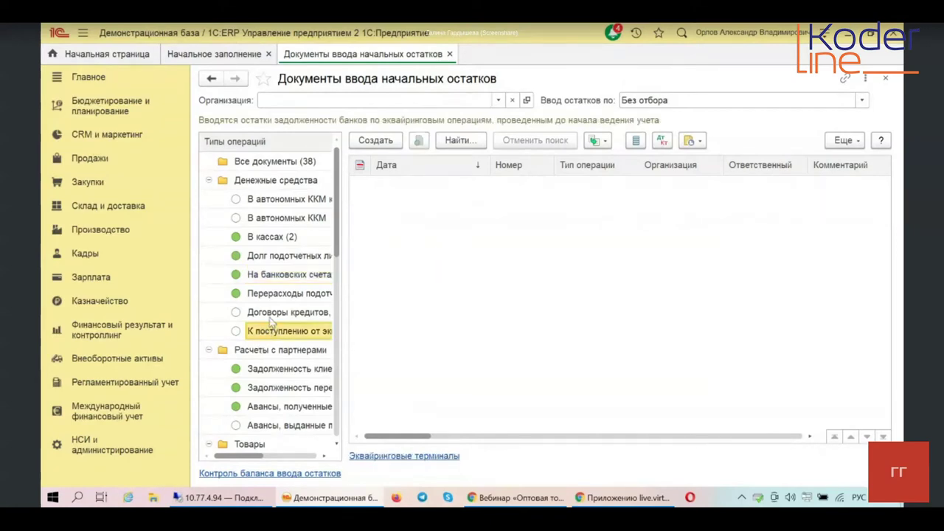
click(271, 314)
click(274, 333)
click(886, 80)
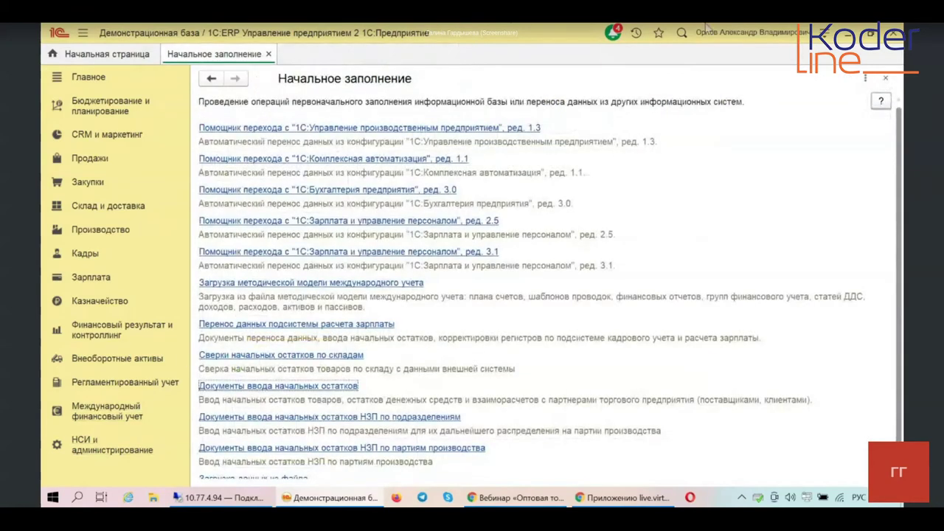
click(269, 54)
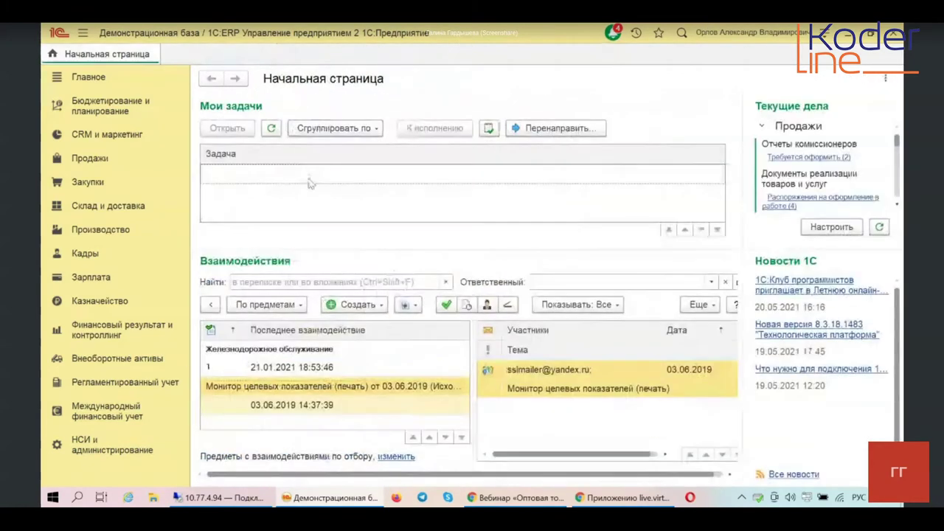
Open the "Продажи" settings page under "Настройка НСИ и разделов" in "НСИ и администрирование"
click(126, 455)
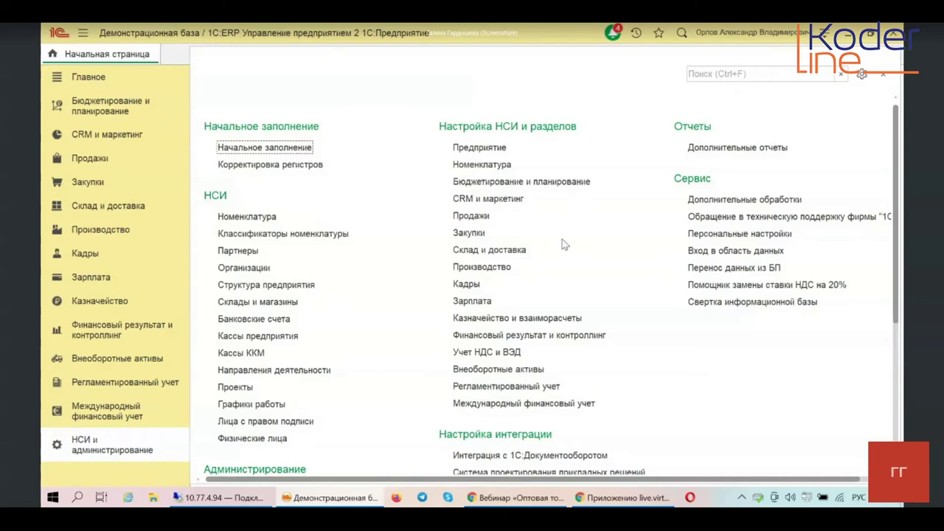
click(470, 216)
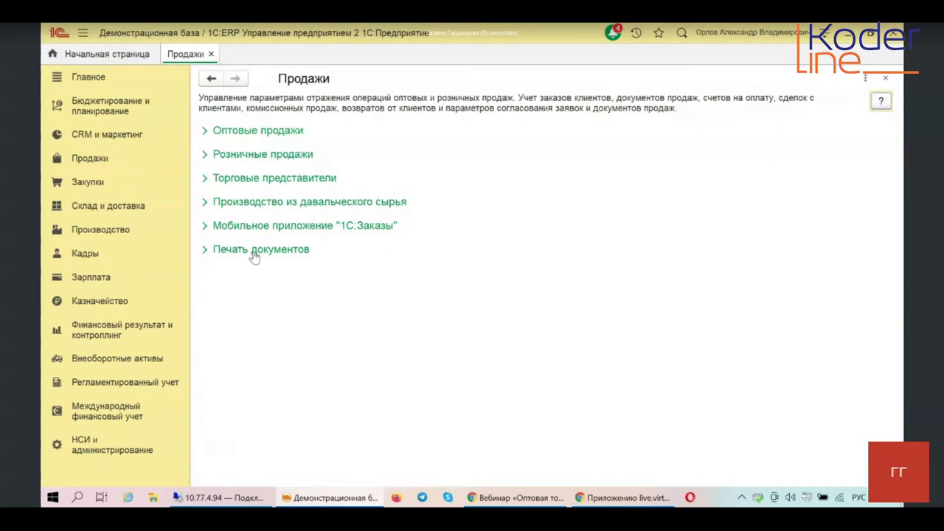
Expand "Оптовые продажи" and inspect the "Использование соглашений с клиентами" setting, declining to edit it
click(237, 134)
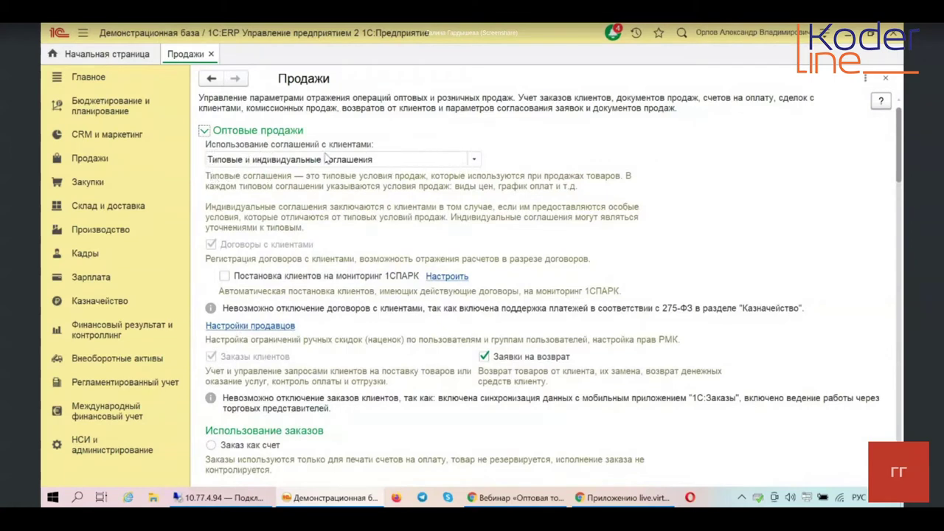
click(474, 161)
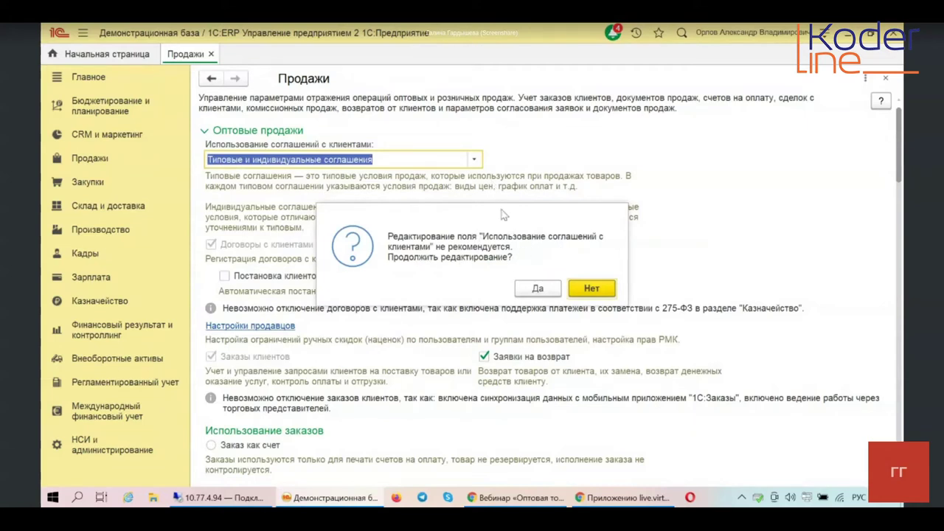
click(594, 289)
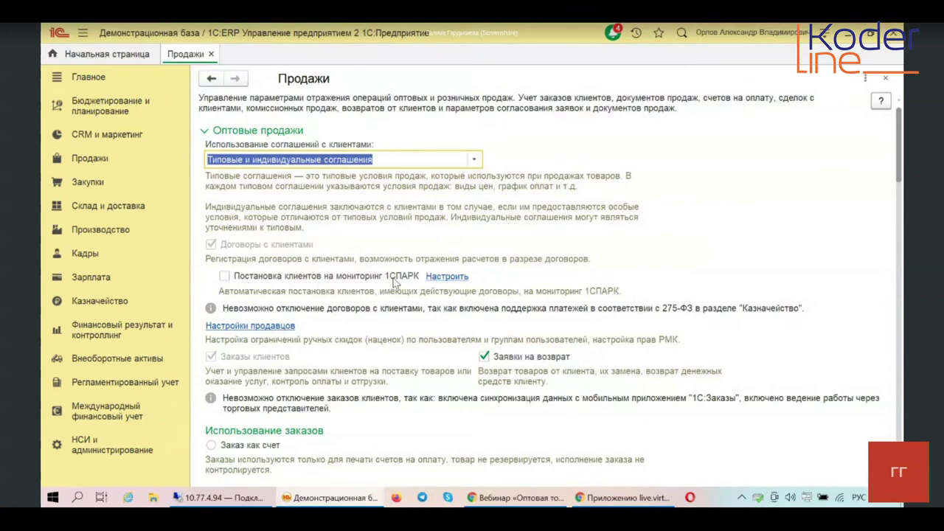
Try the "Постановка клиентов на мониторинг 1СПАРК" option and leave it switched off
click(225, 277)
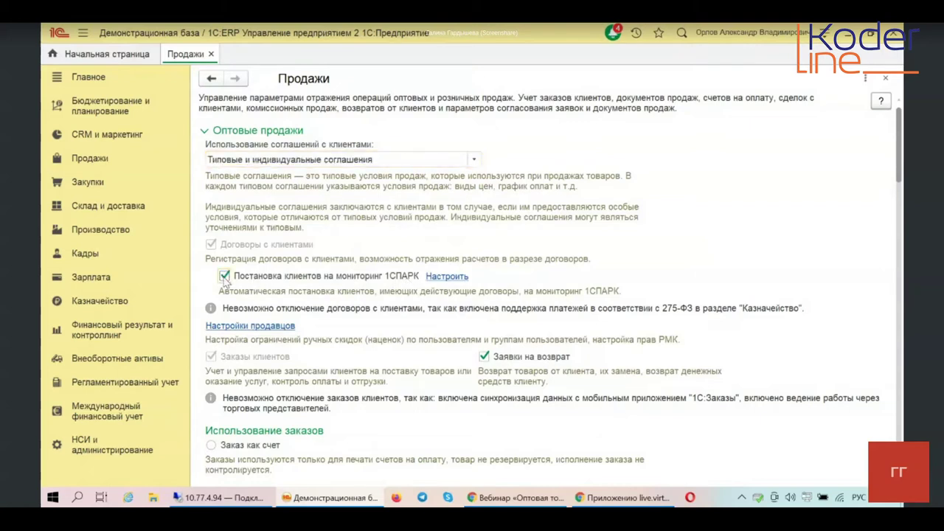
click(225, 278)
click(225, 277)
Review the "Использование заказов" options and the choices for "Обособление товаров", keeping "по заказу клиента"
scroll(476, 366, down, 5)
scroll(475, 366, down, 2)
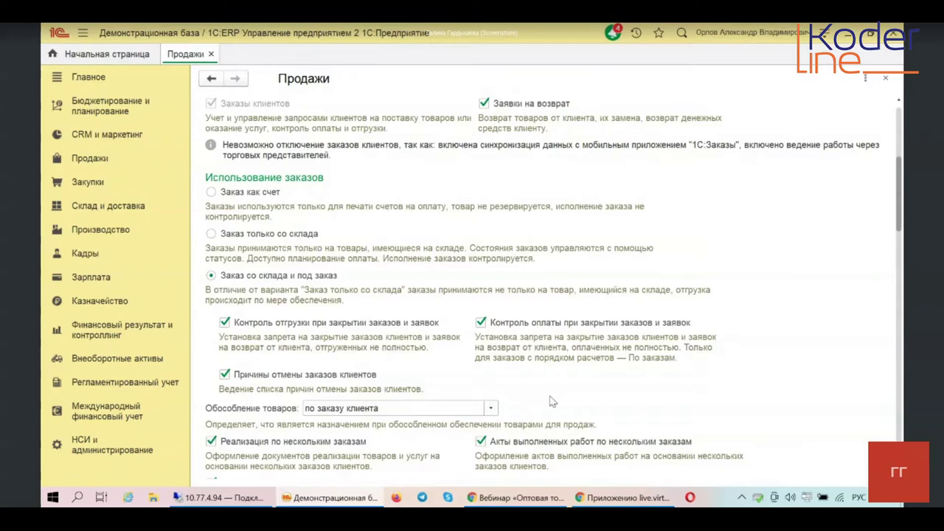
scroll(553, 402, down, 1)
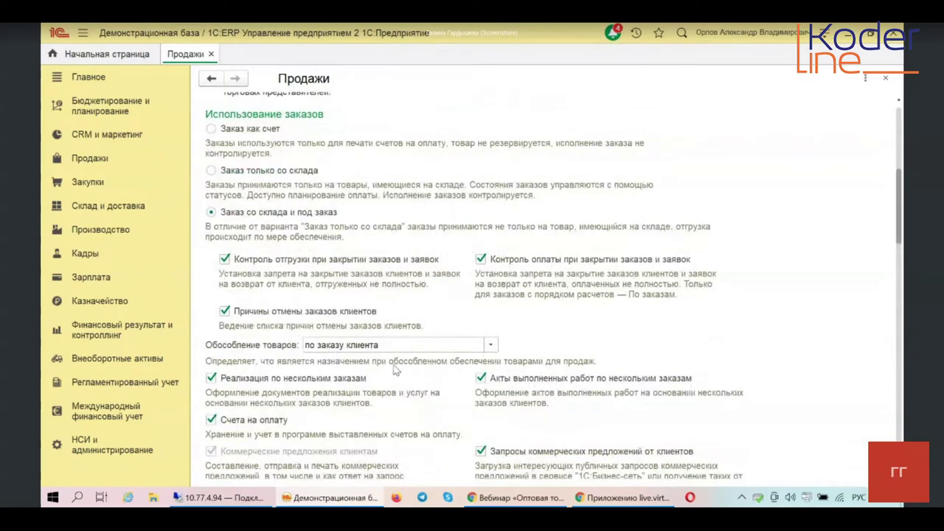
click(491, 345)
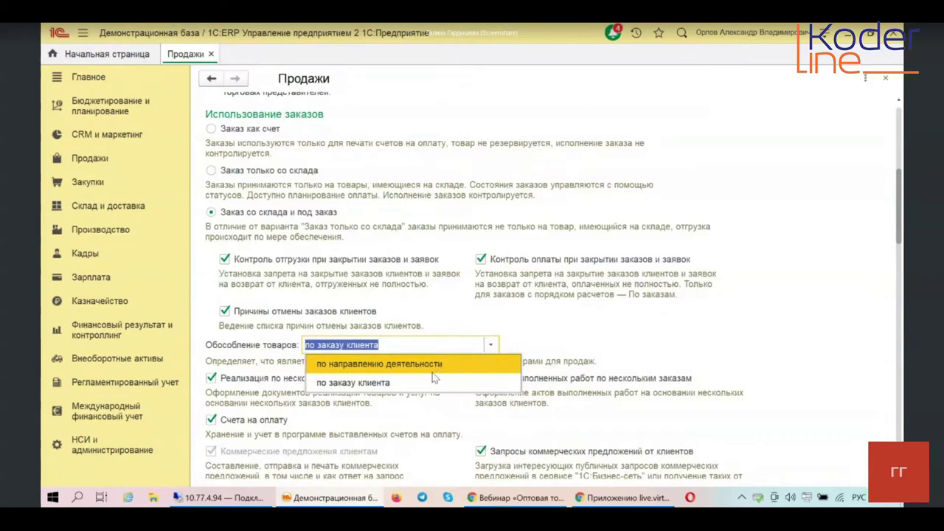
click(418, 304)
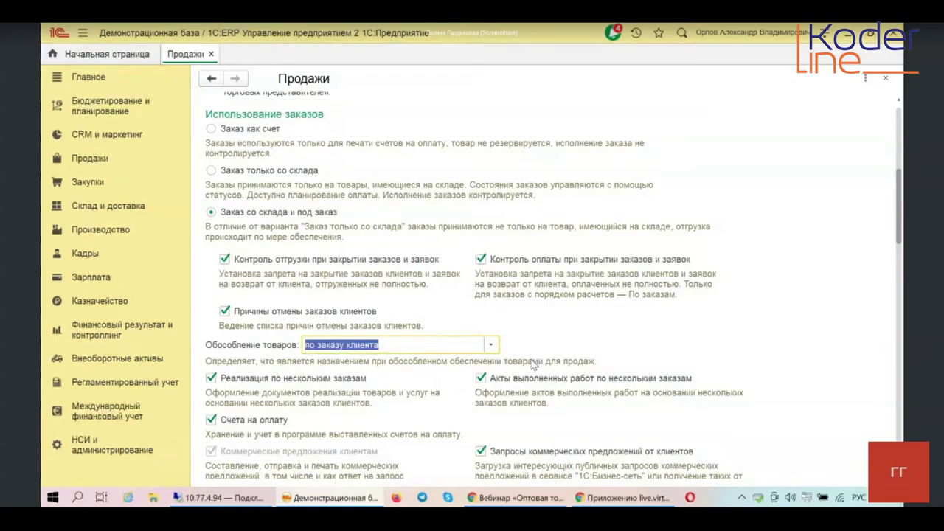
Review the wholesale document options from "Счета на оплату" to "Запрет отгрузки", switching "Реализация товаров с нескольких складов" off and back on
scroll(534, 363, down, 2)
scroll(532, 363, down, 8)
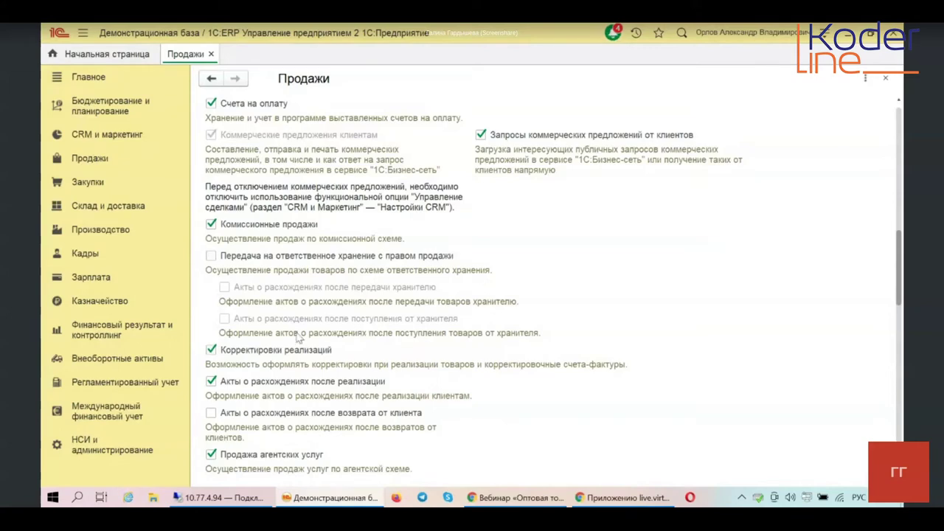
scroll(378, 288, down, 3)
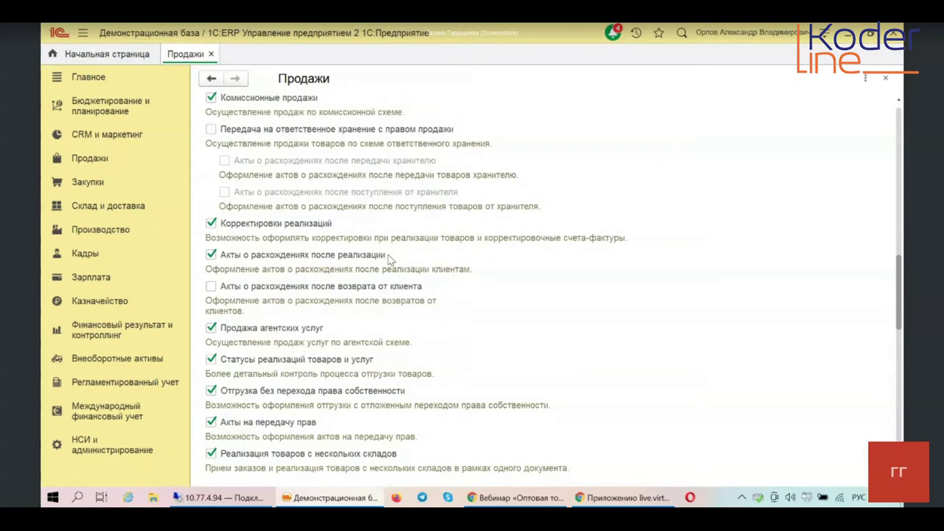
scroll(390, 260, down, 2)
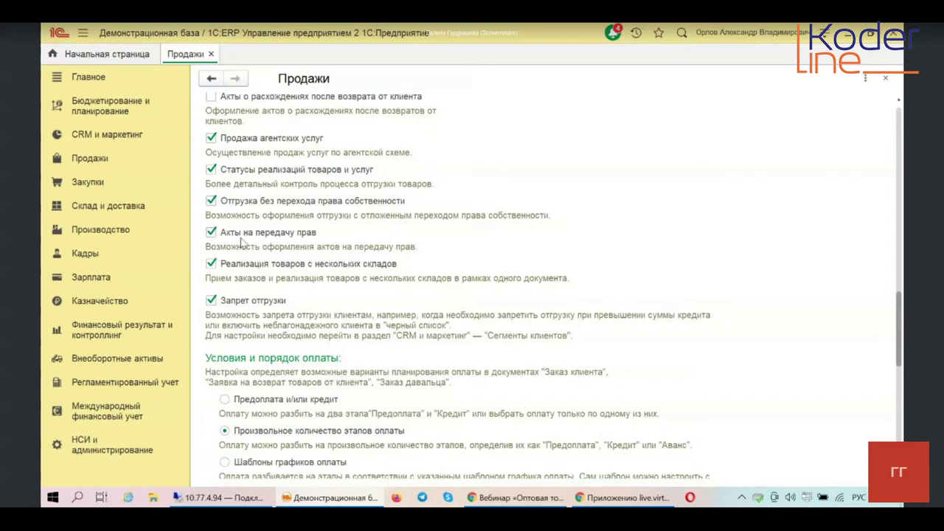
click(213, 264)
click(213, 265)
Try "Определяется по нормативному виду цен" for product cost in profitability evaluation, and return to "Определяется по расчетной себестоимости"
scroll(272, 357, down, 2)
scroll(273, 357, down, 4)
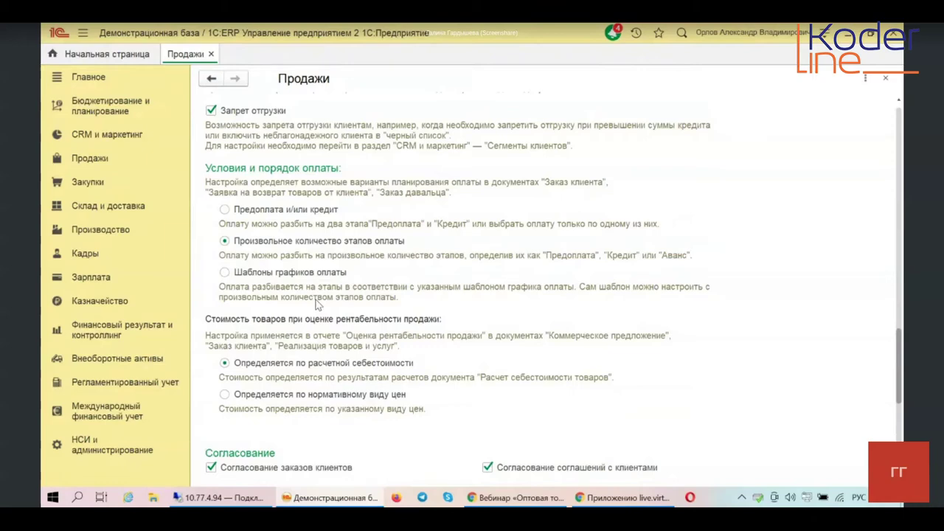
scroll(319, 307, down, 4)
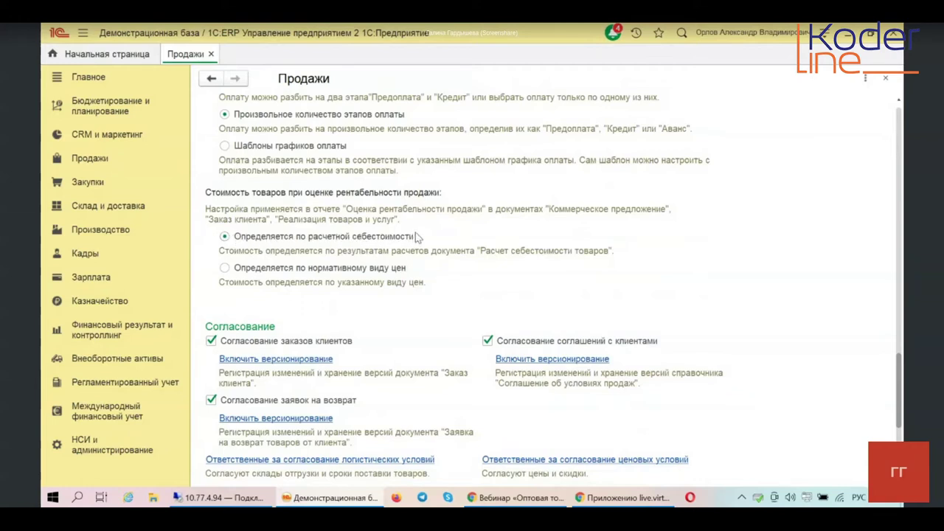
click(346, 269)
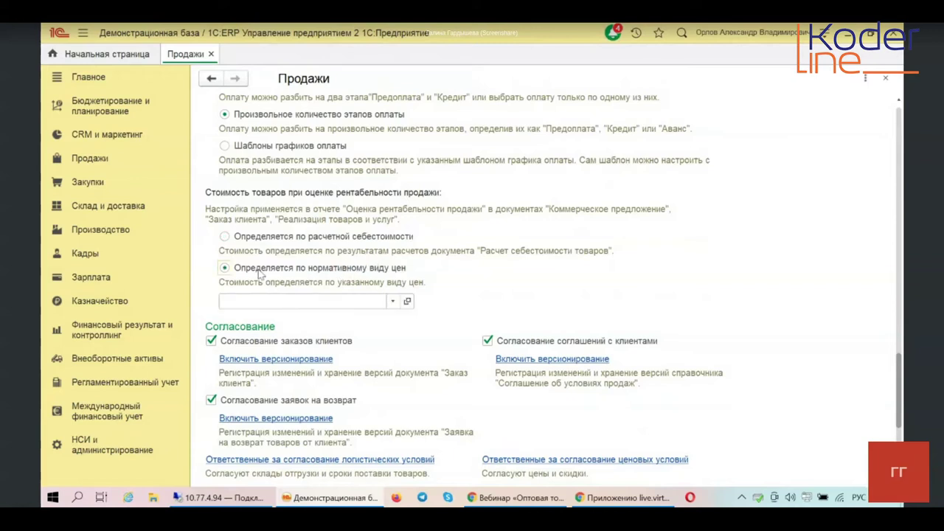
click(220, 270)
click(224, 237)
click(311, 237)
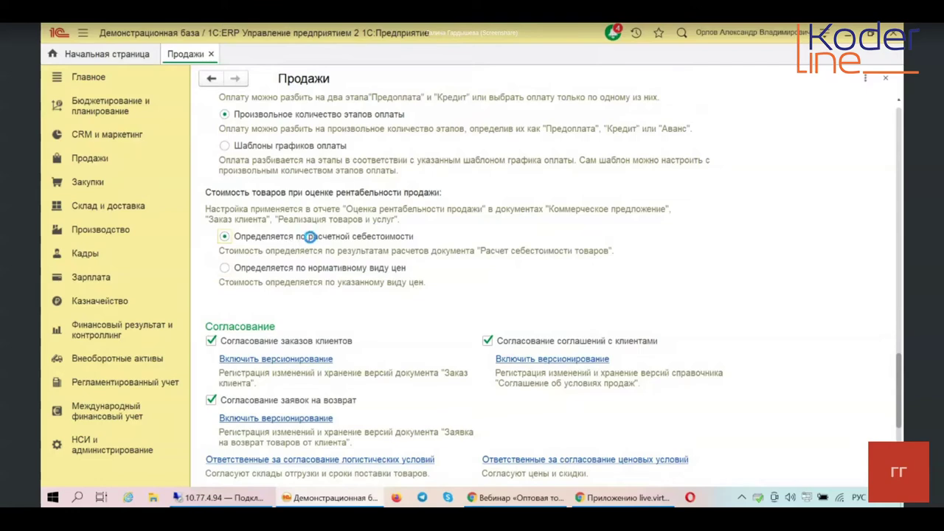
Examine the "Согласование" and "Торговые представители" settings, opening and closing "Настройки компоненты обмена данными с КПК"
scroll(297, 285, down, 3)
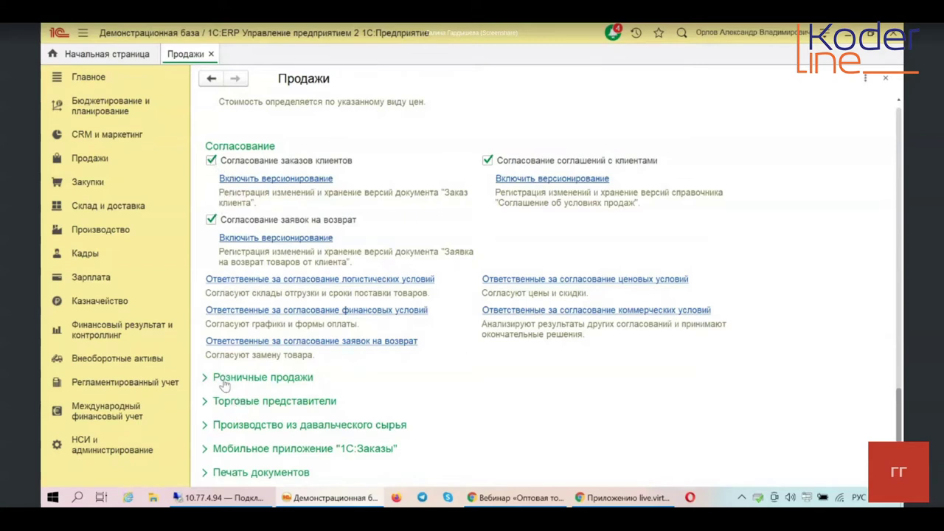
click(240, 402)
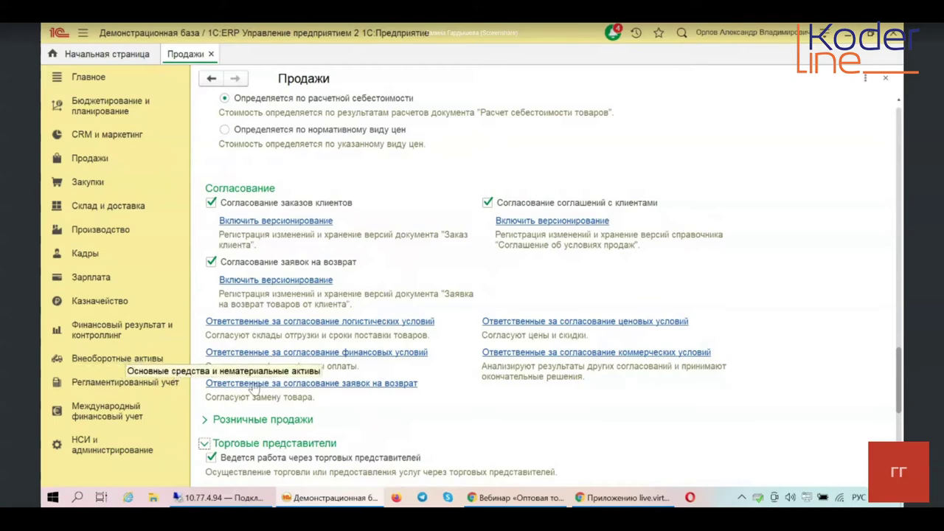
scroll(342, 399, down, 5)
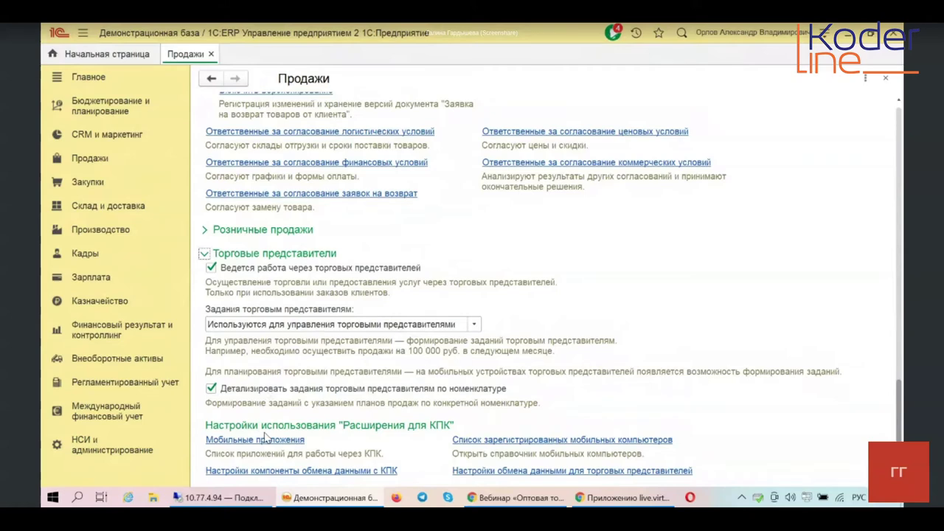
scroll(266, 436, down, 3)
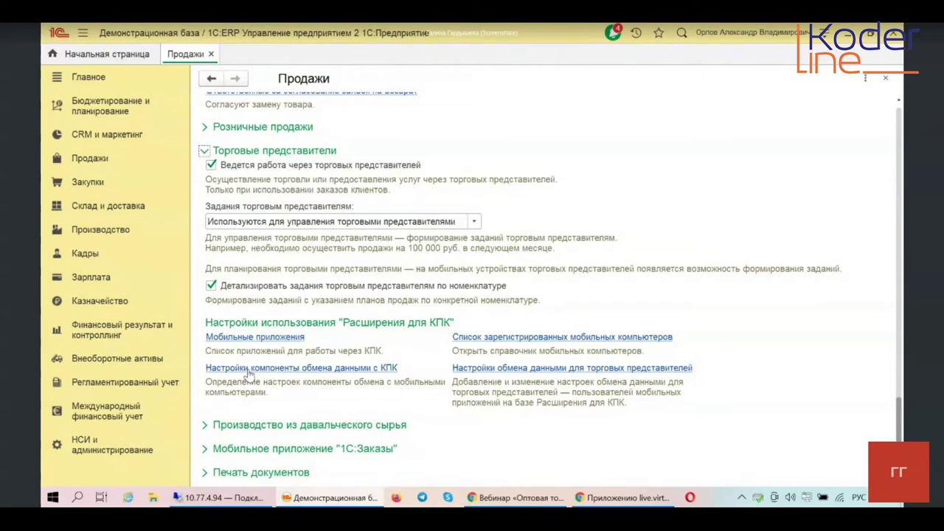
click(249, 367)
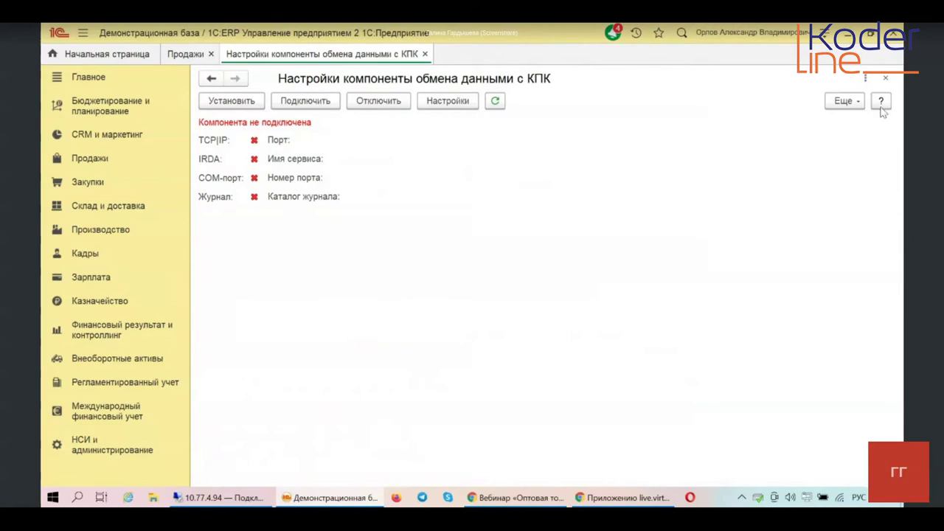
click(885, 78)
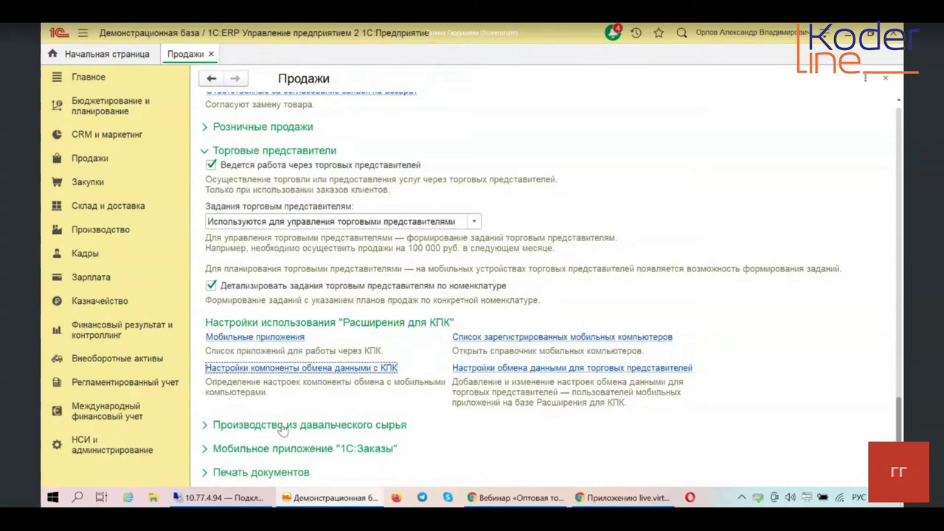
Review the "Оптовые продажи" settings again, from customer agreements through payment terms to "Согласование"
scroll(283, 430, up, 15)
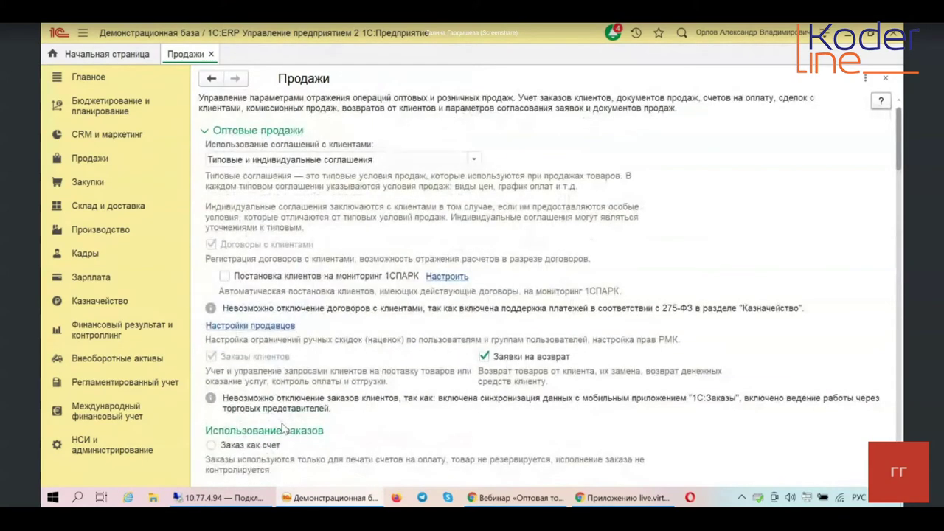
scroll(282, 426, down, 5)
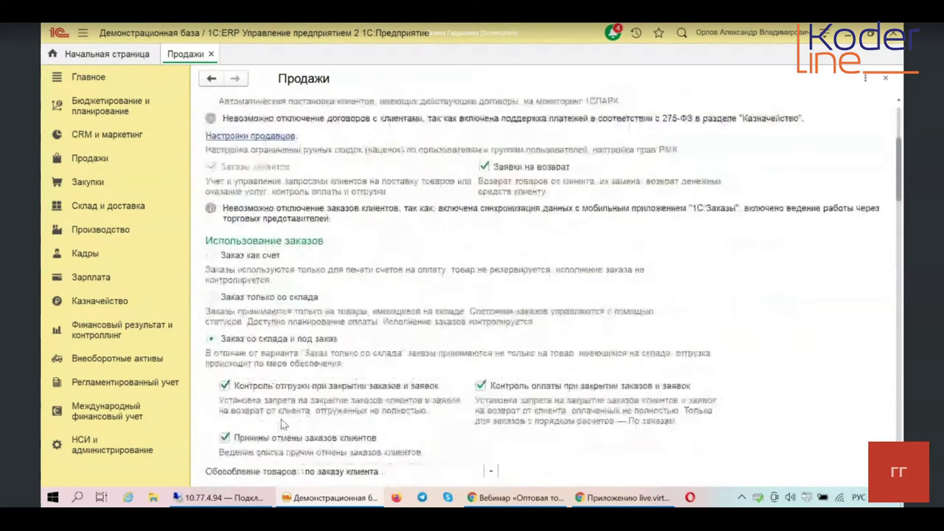
scroll(282, 424, down, 5)
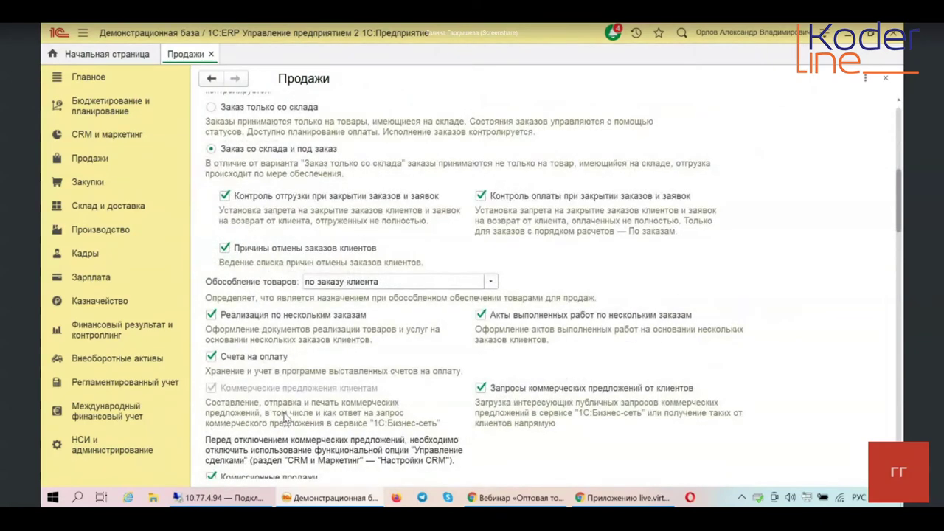
scroll(283, 418, down, 10)
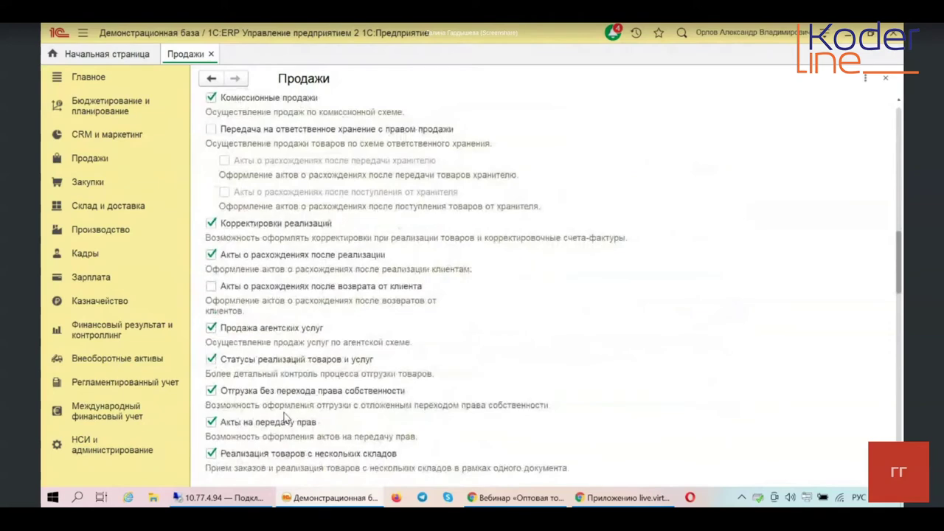
scroll(284, 419, up, 2)
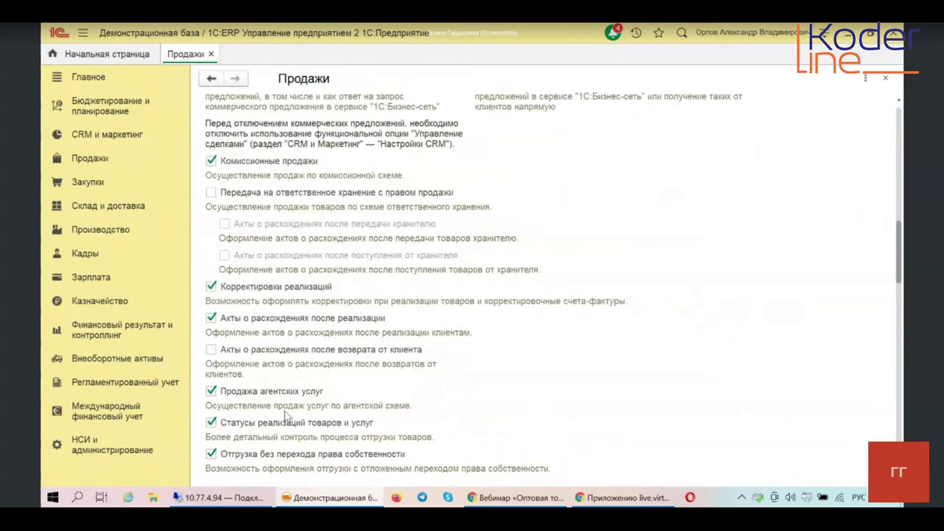
scroll(286, 416, down, 2)
scroll(286, 417, down, 12)
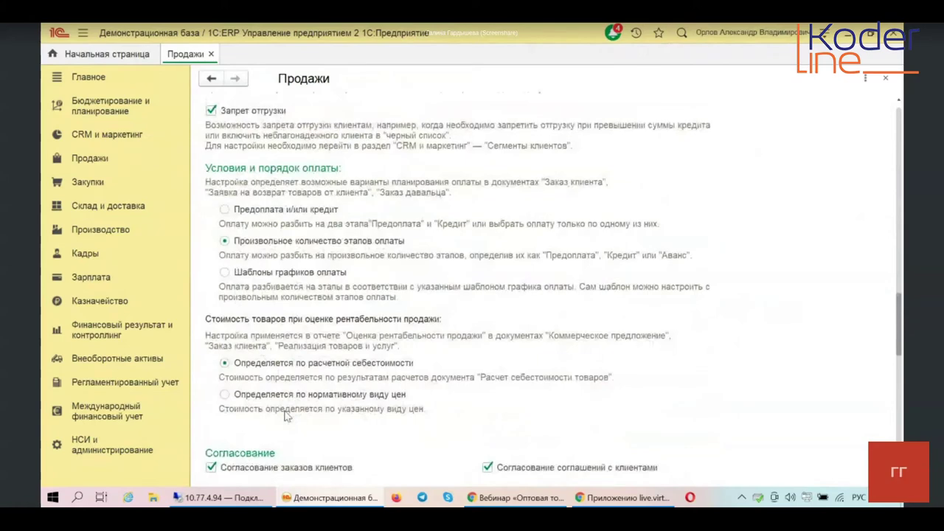
scroll(286, 416, down, 4)
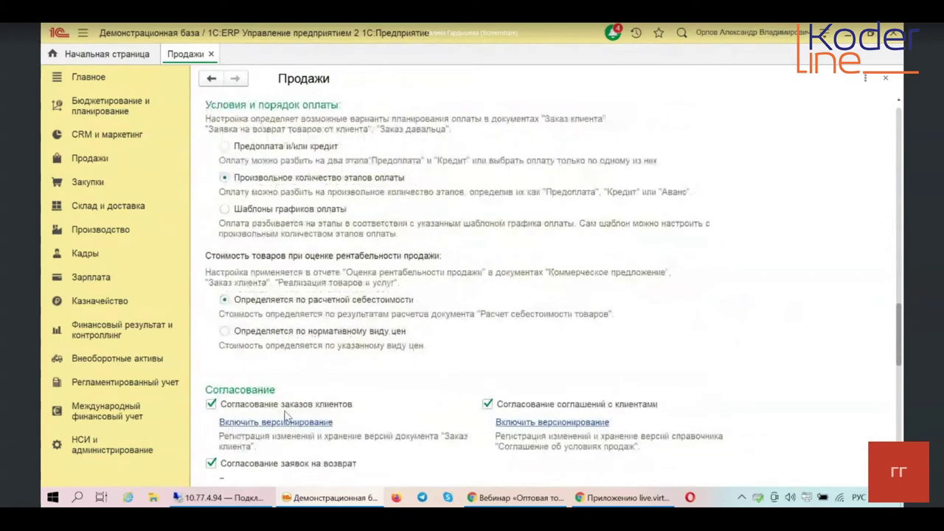
Expand and examine the "Производство из давальческого сырья" and "Мобильное приложение "1С:Заказы"" settings
scroll(286, 416, down, 17)
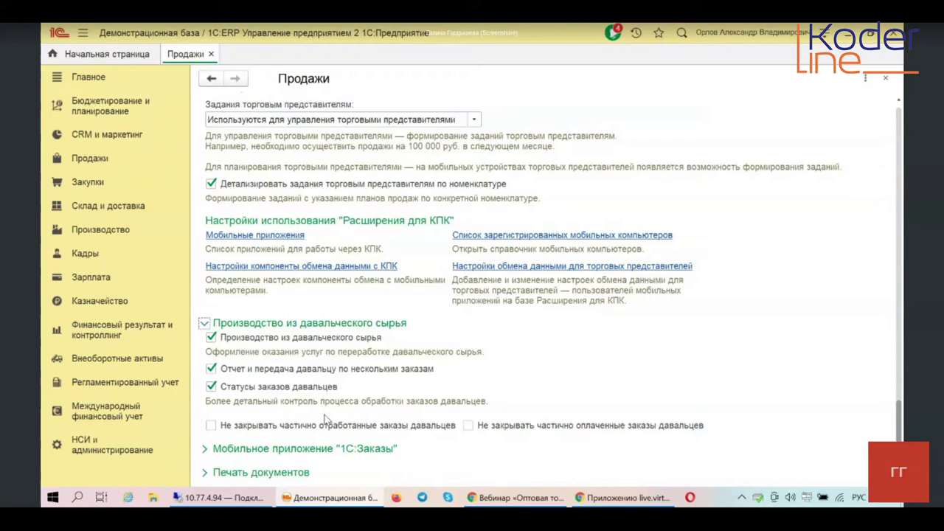
click(313, 452)
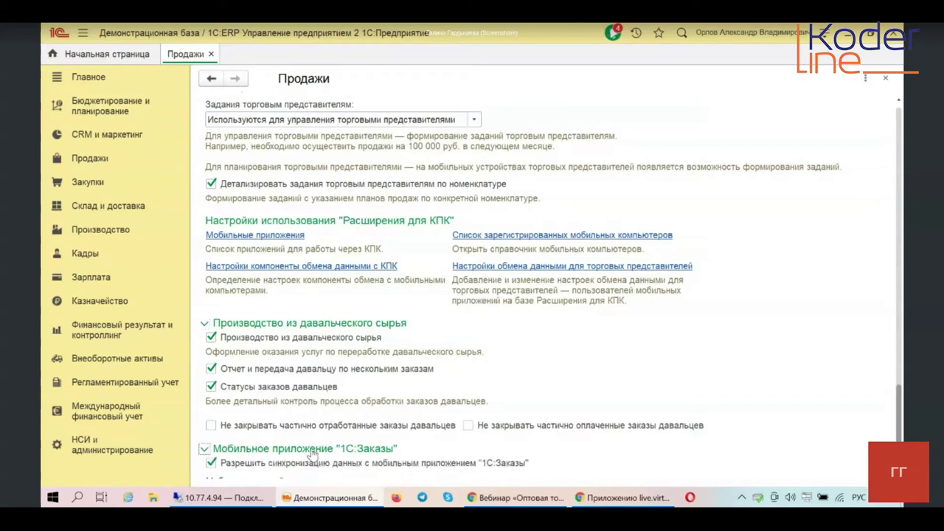
scroll(352, 399, down, 3)
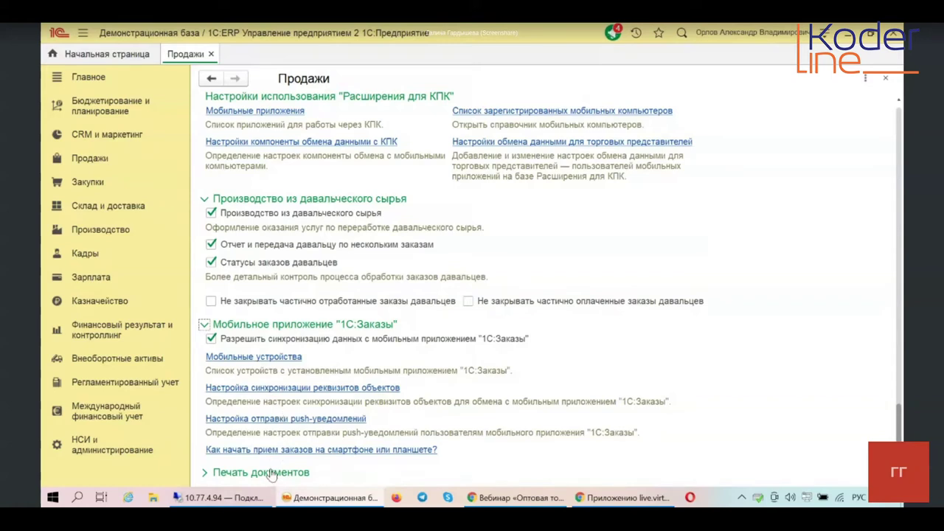
Open the "Заказы клиентов" list from the "Продажи" section and select the Дальстрой order dated 12.05.2017
click(116, 453)
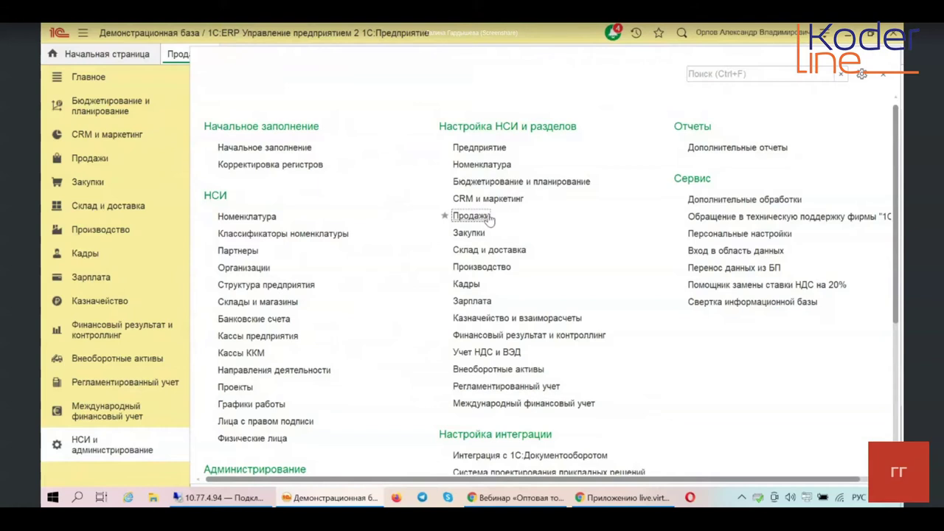
click(88, 160)
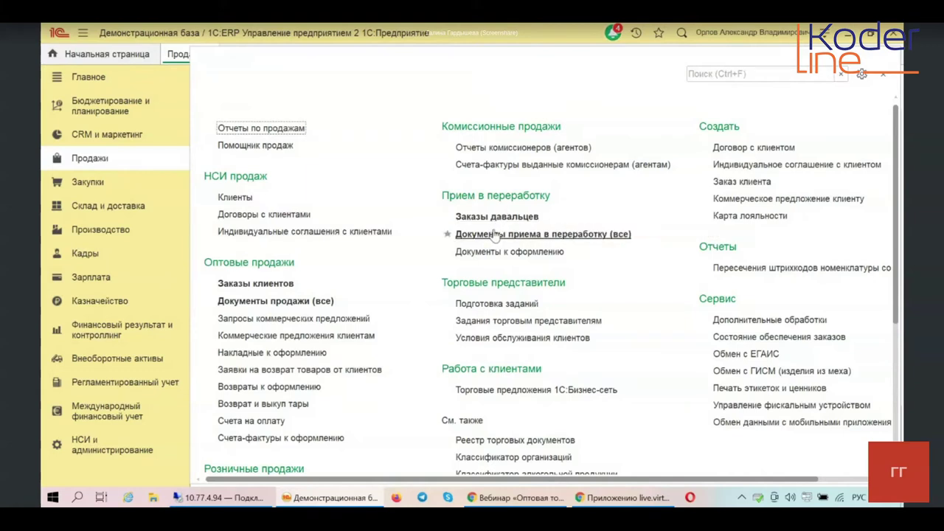
click(263, 284)
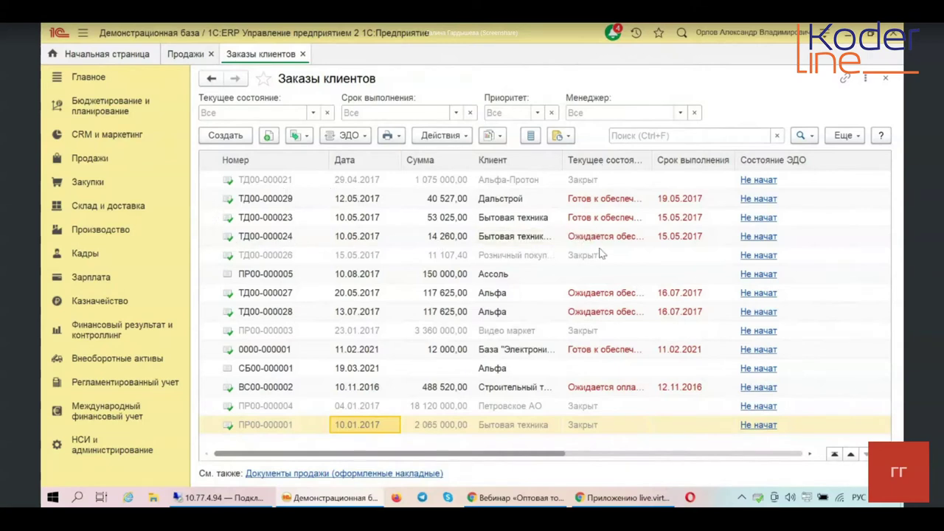
click(631, 198)
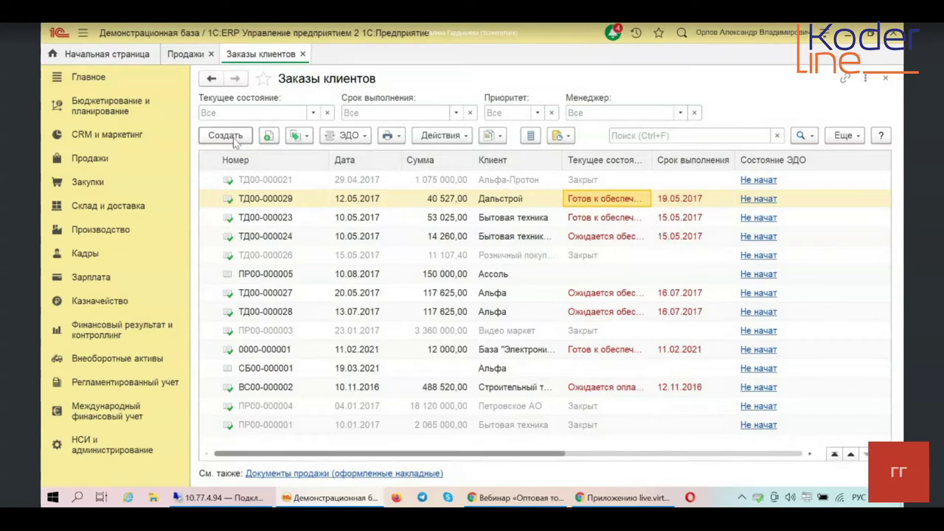
Close the customer orders list and the sales settings, and open "Документы продажи (все)" from the "Продажи" section
click(885, 77)
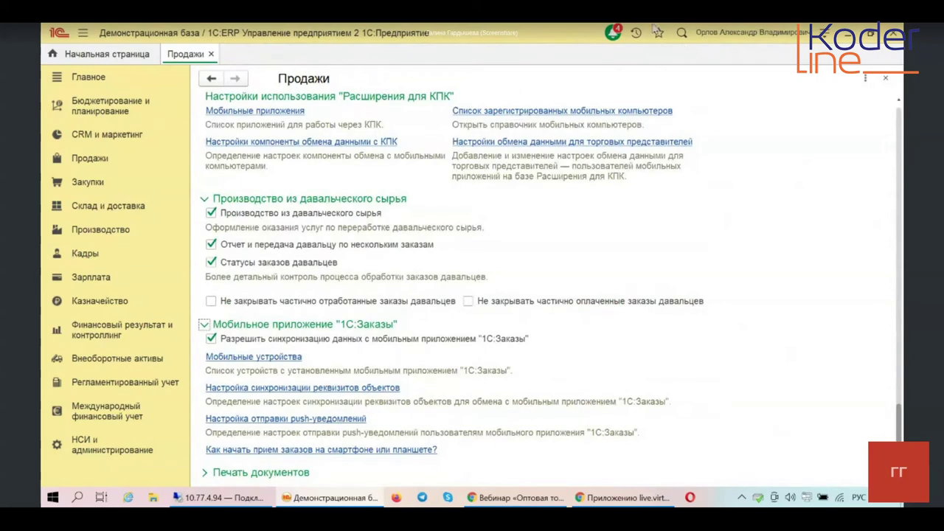
click(210, 54)
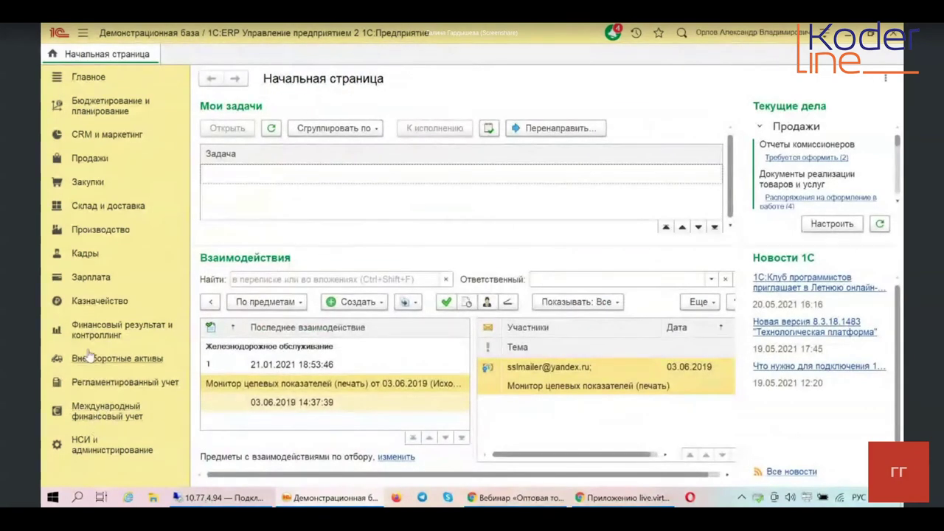
click(89, 159)
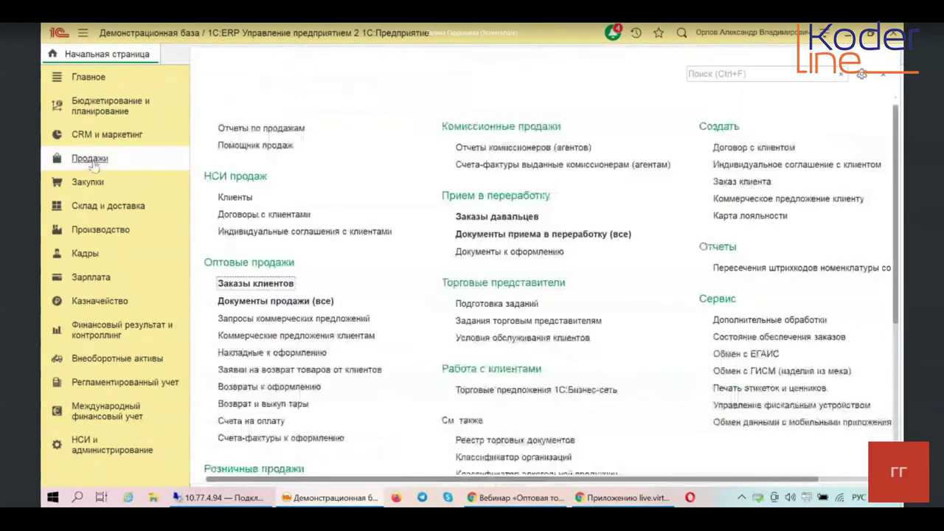
click(252, 305)
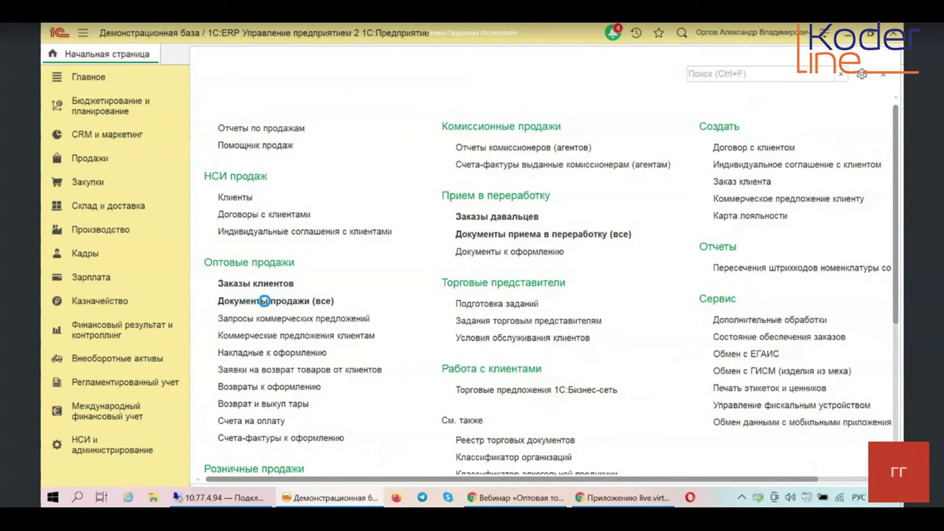
click(277, 301)
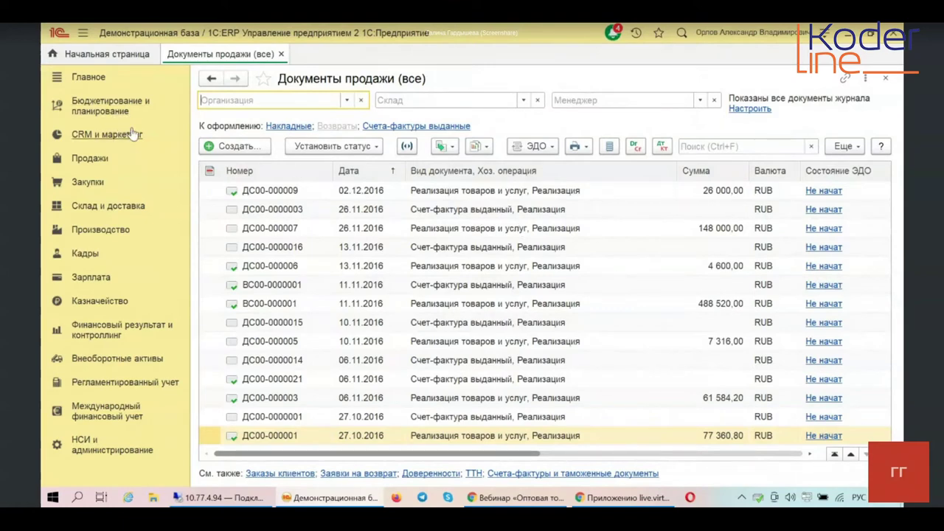
Examine the operations available for a new sales document, including those under "Реализация товаров и услуг" and "Корректировка реализации", without creating one
click(224, 148)
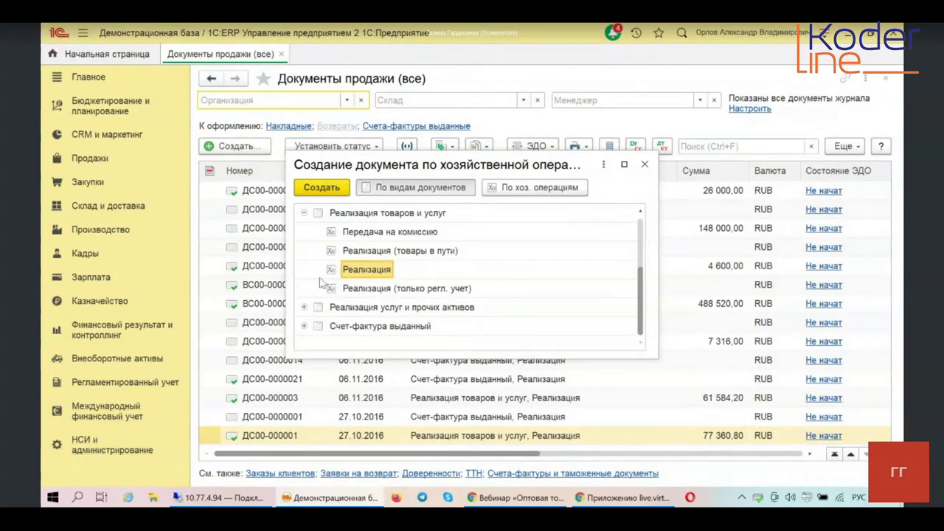
click(371, 235)
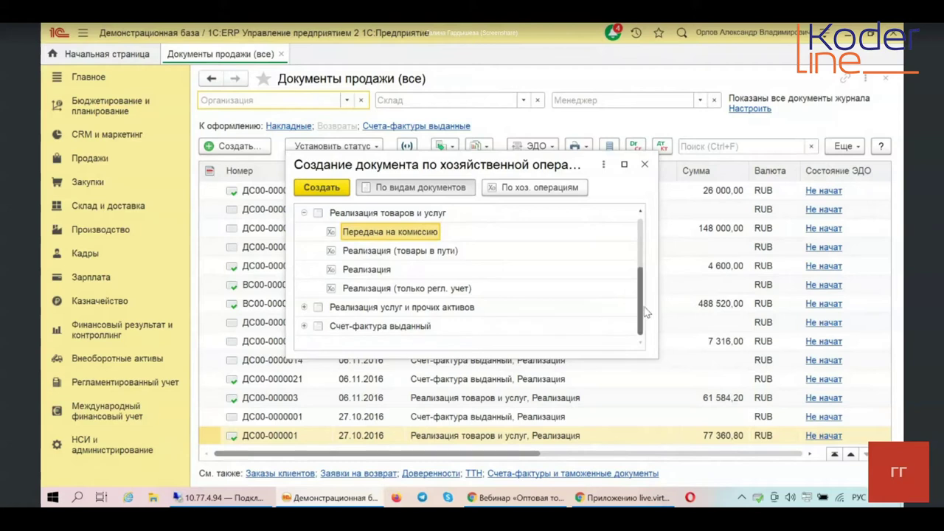
scroll(643, 315, up, 5)
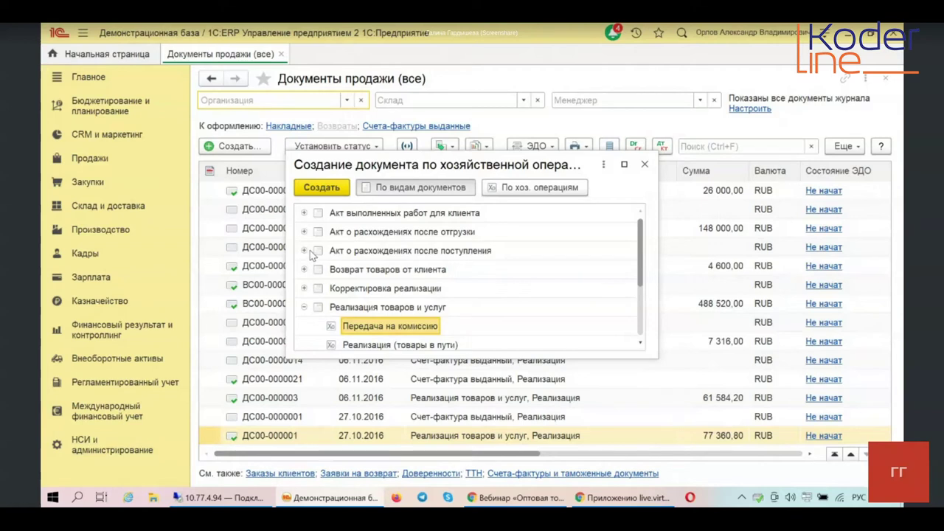
click(305, 289)
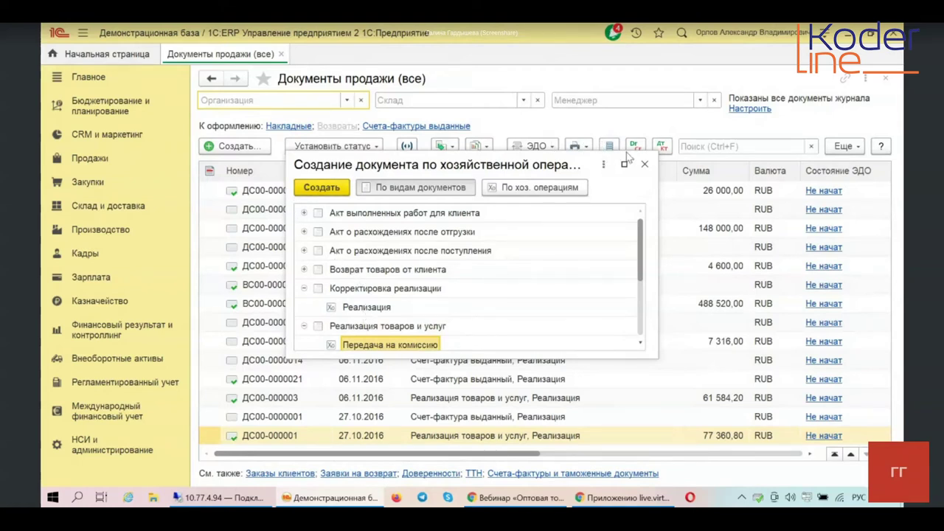
click(645, 164)
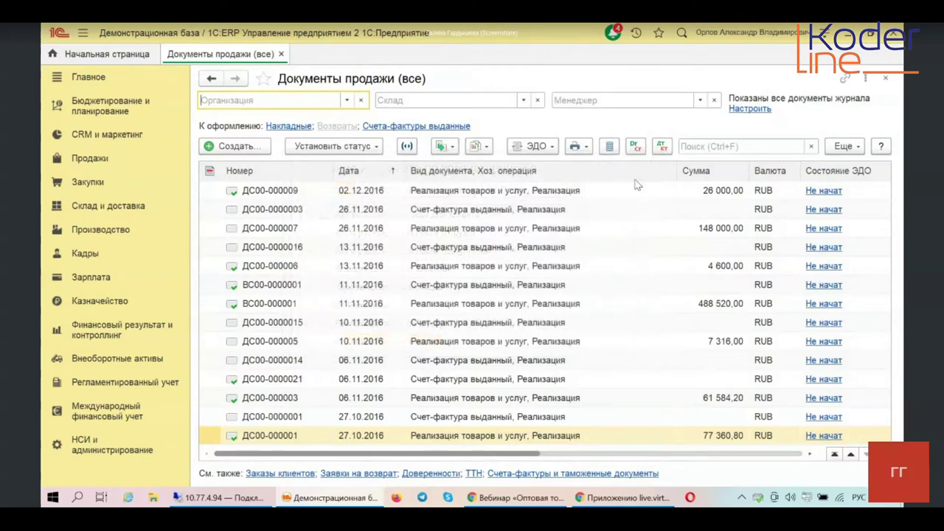
Open the "Реализация товаров и услуг" document dated 11.11.2016 for 488 520,00 and examine its "Операция" options and "Склад" field
click(462, 305)
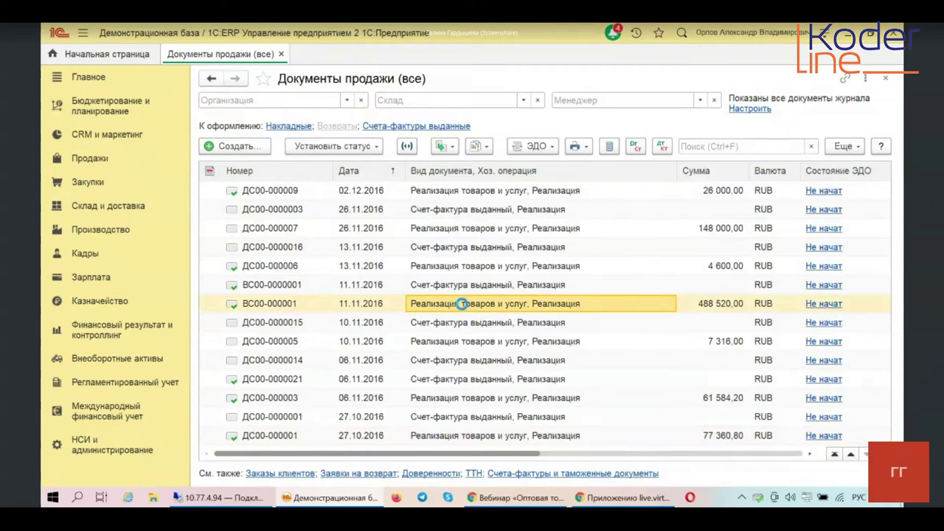
double_click(463, 304)
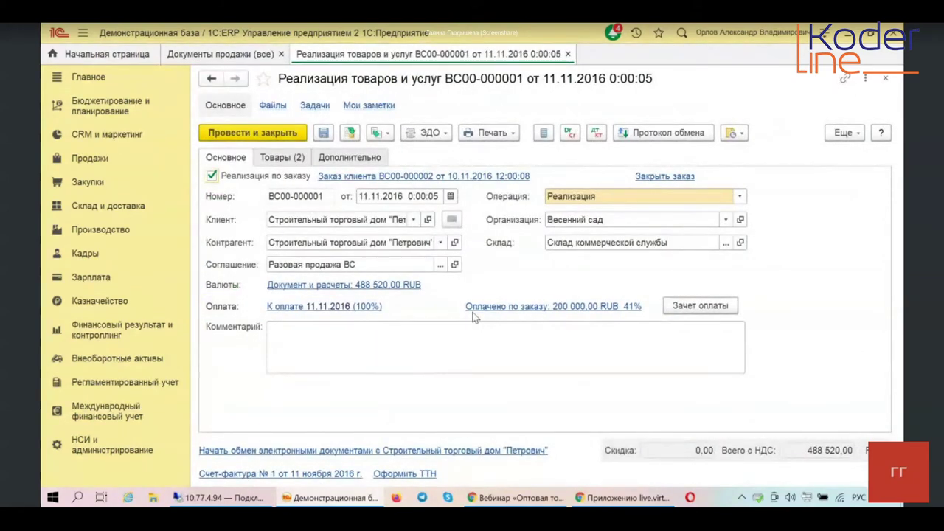
click(739, 196)
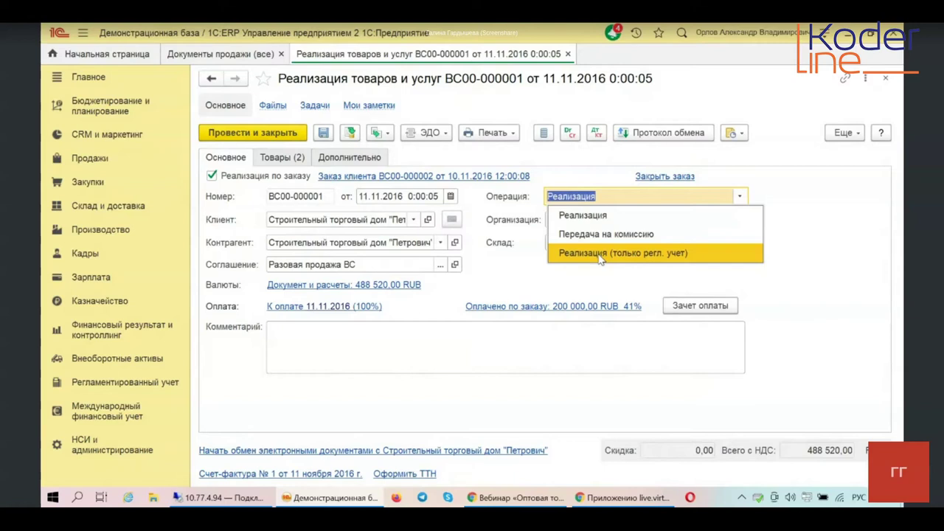
click(526, 280)
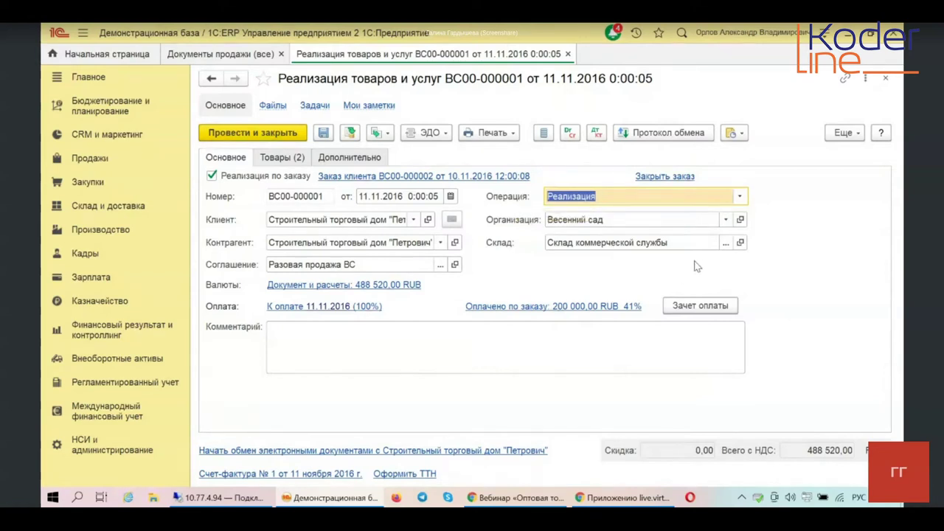
click(649, 242)
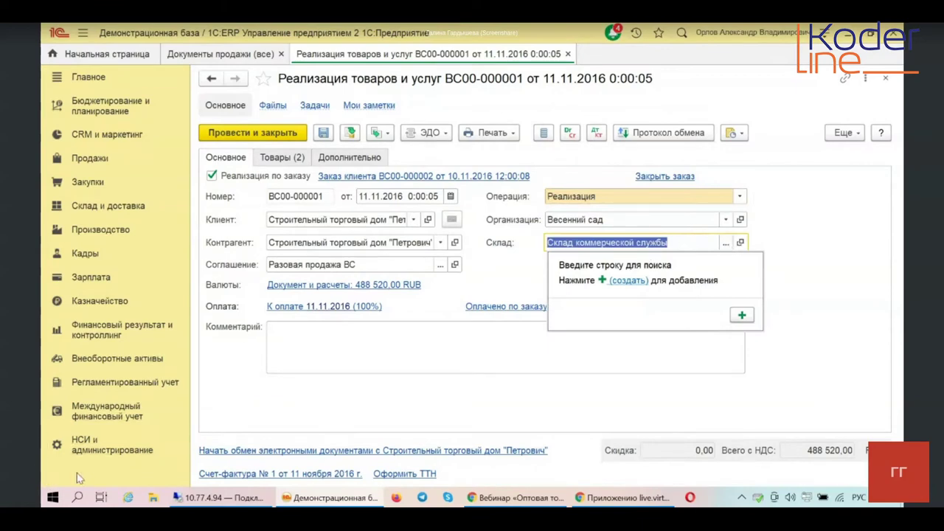
key(Escape)
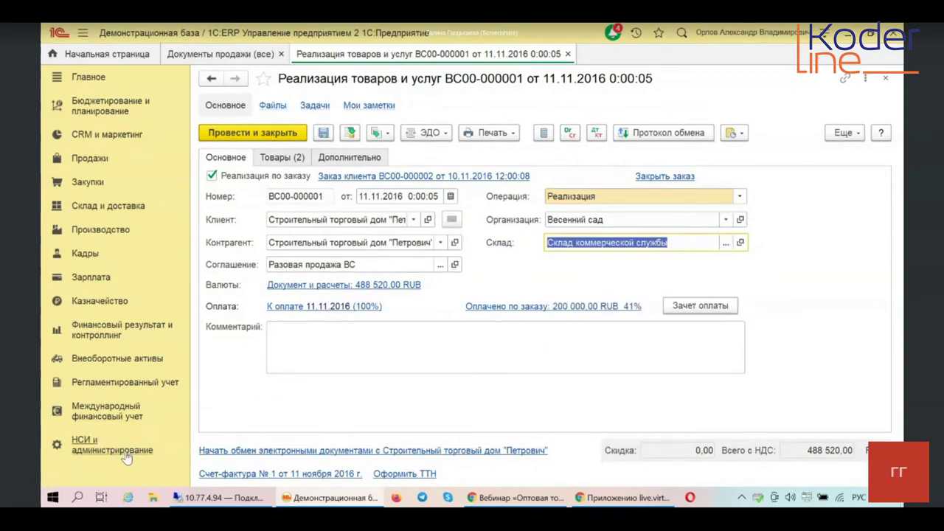
Open the "Склады и магазины" directory, expand the retail warehouses to "Магазины (торговые точки)", and open the "Ларек "Розница"" card
click(126, 446)
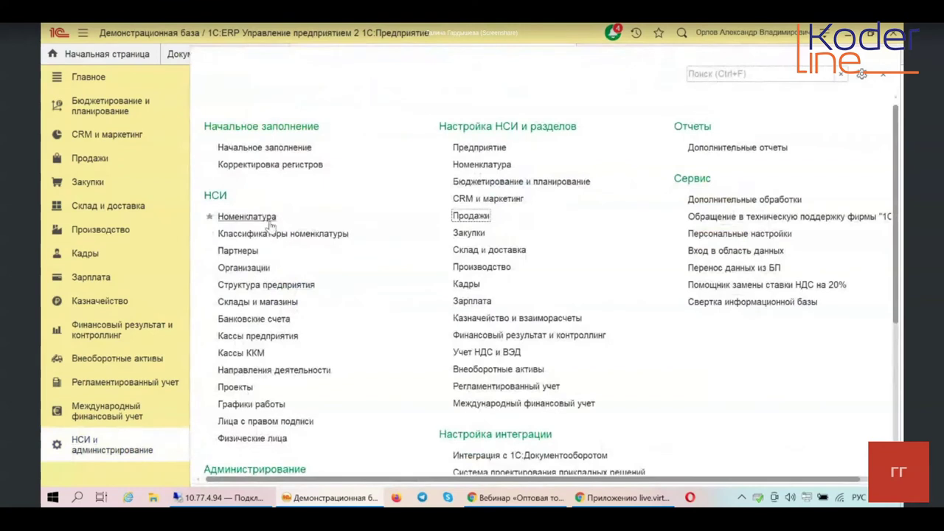
click(255, 302)
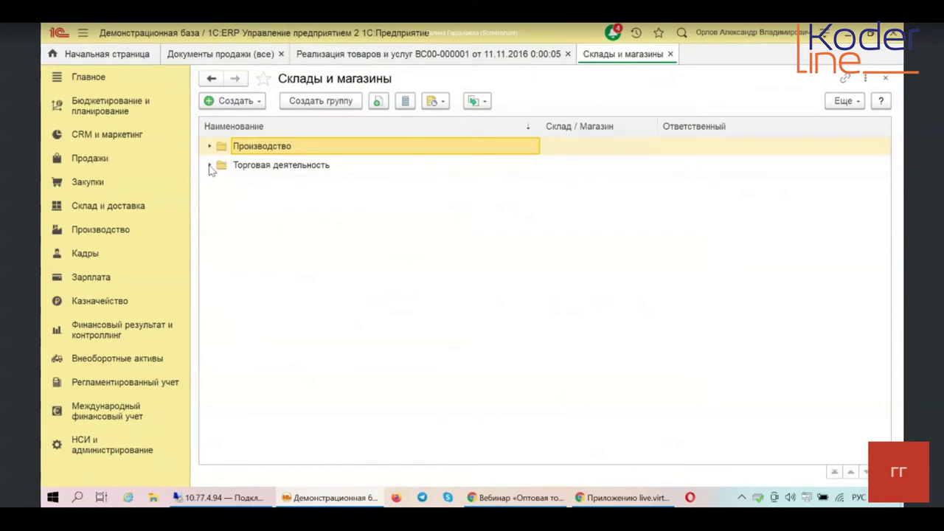
double_click(211, 168)
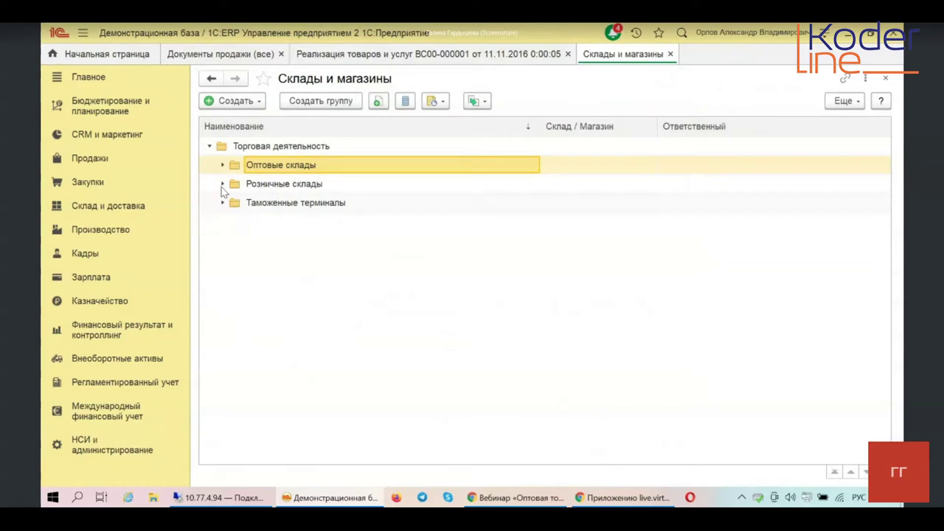
click(223, 185)
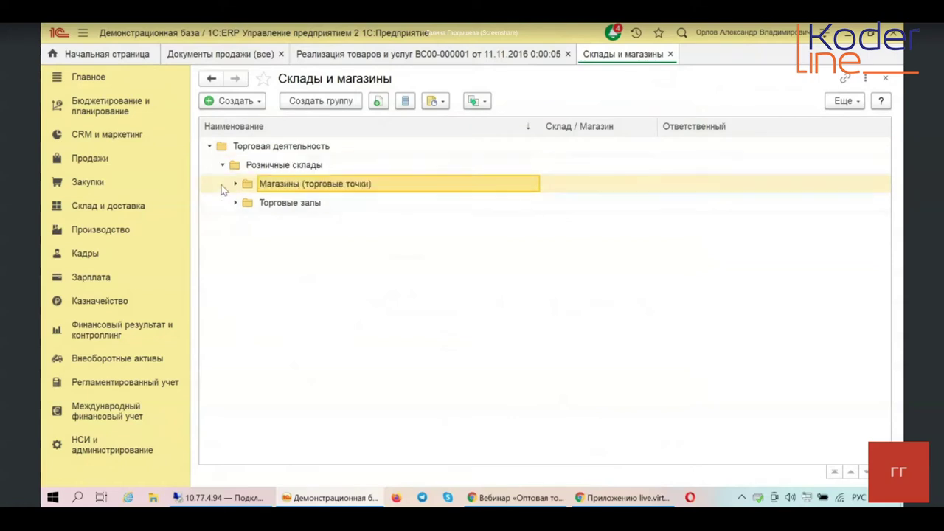
double_click(327, 189)
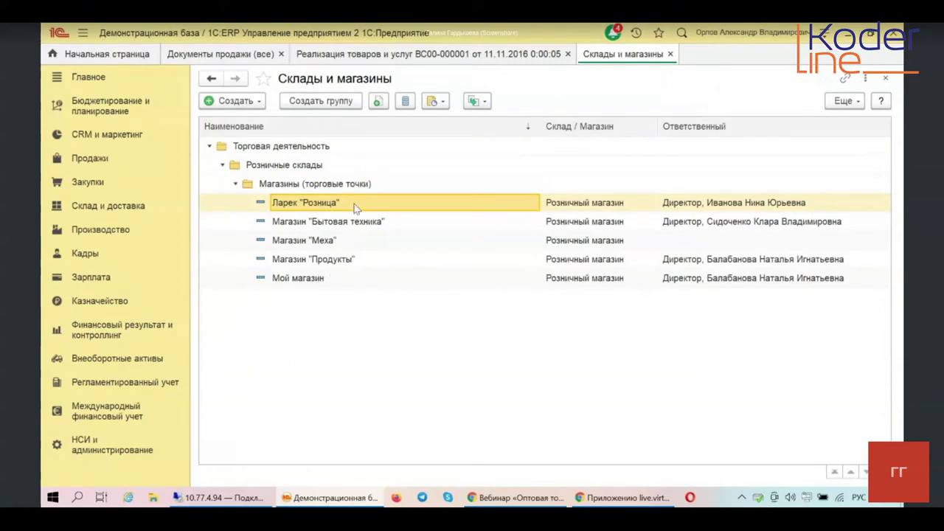
double_click(355, 207)
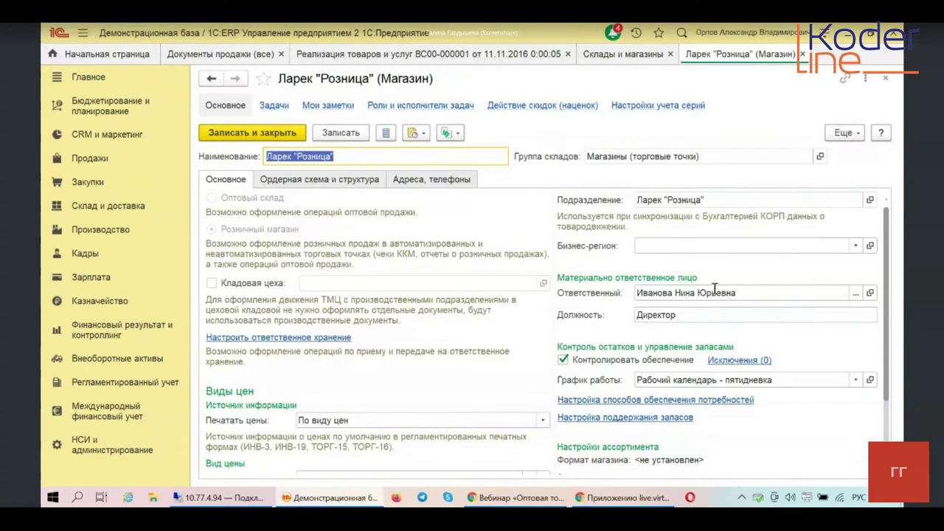
Examine the available "Бизнес-регион" values and the list of individuals for "Ответственный" in the store card, without selecting any
click(697, 246)
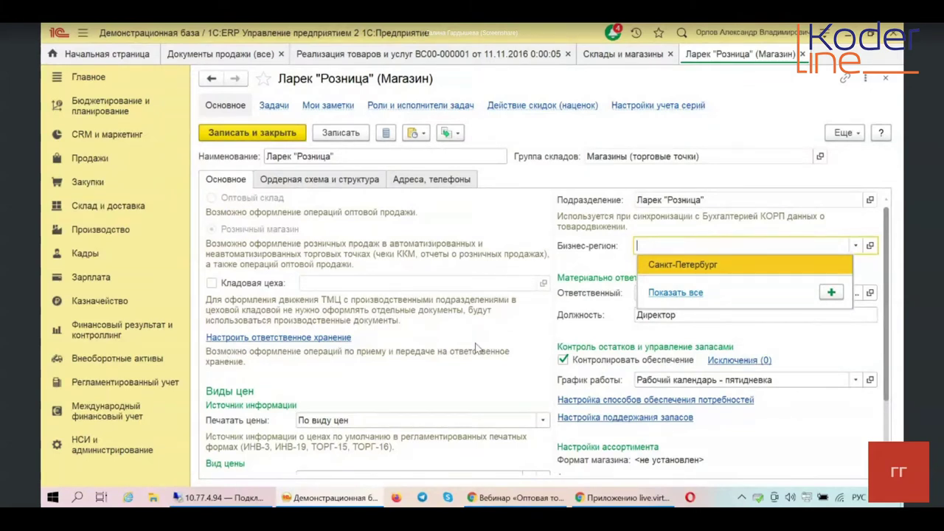
click(581, 313)
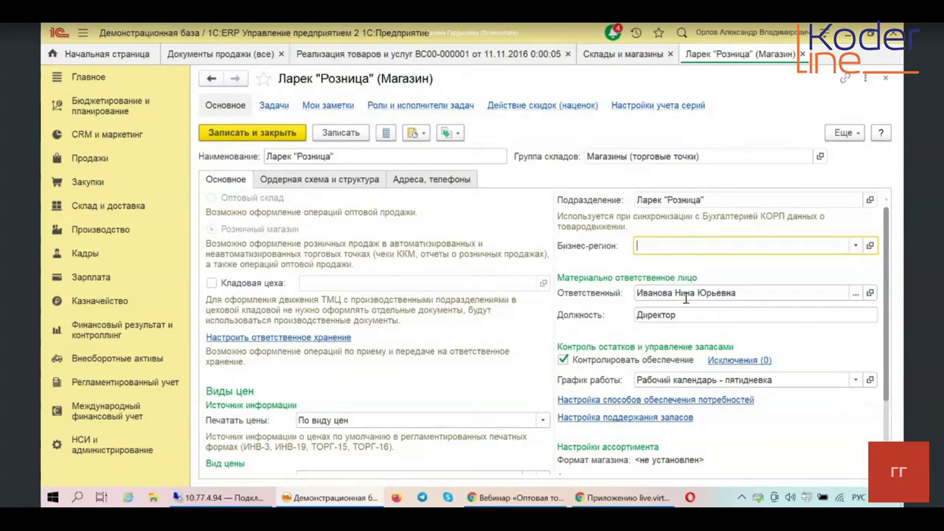
click(855, 295)
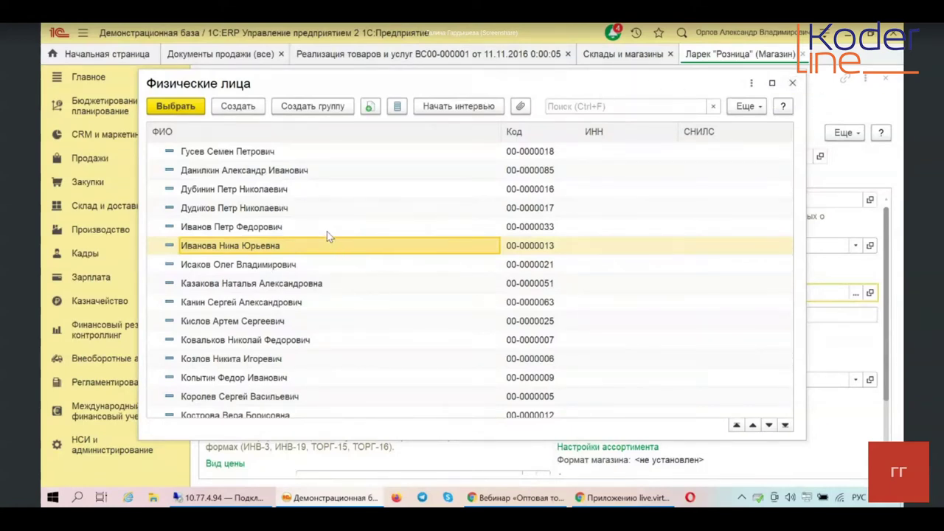
click(792, 82)
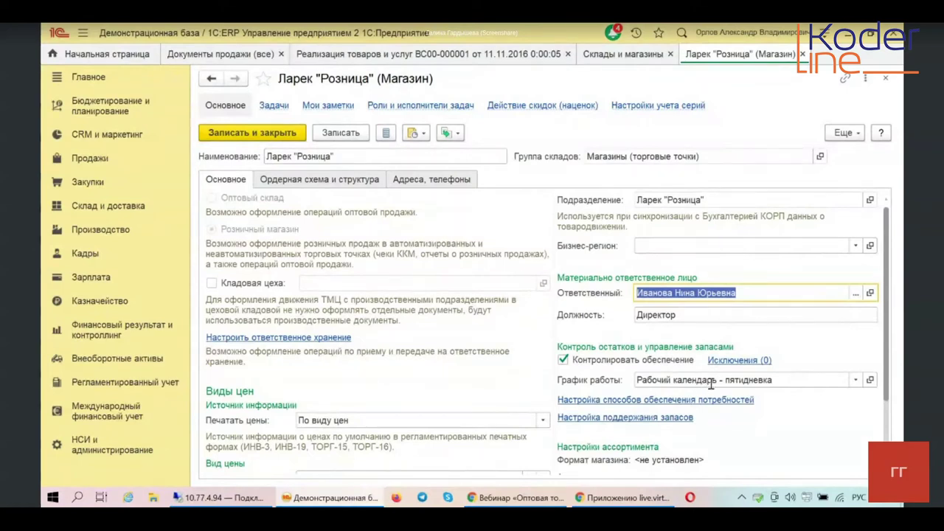
Review the store's work schedule, "Ордерная схема и структура" and "Адреса, телефоны", and close the card and the warehouse directory
mouse_move(732, 381)
click(297, 181)
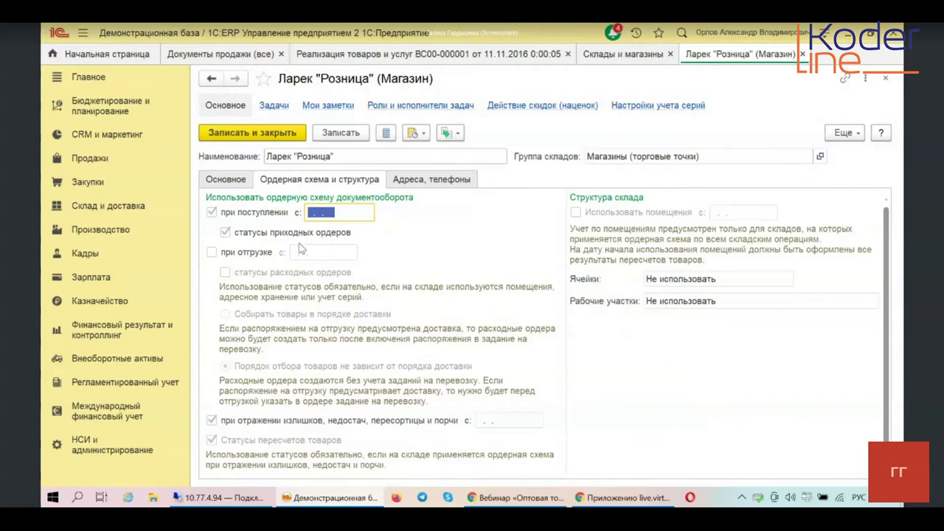
click(432, 181)
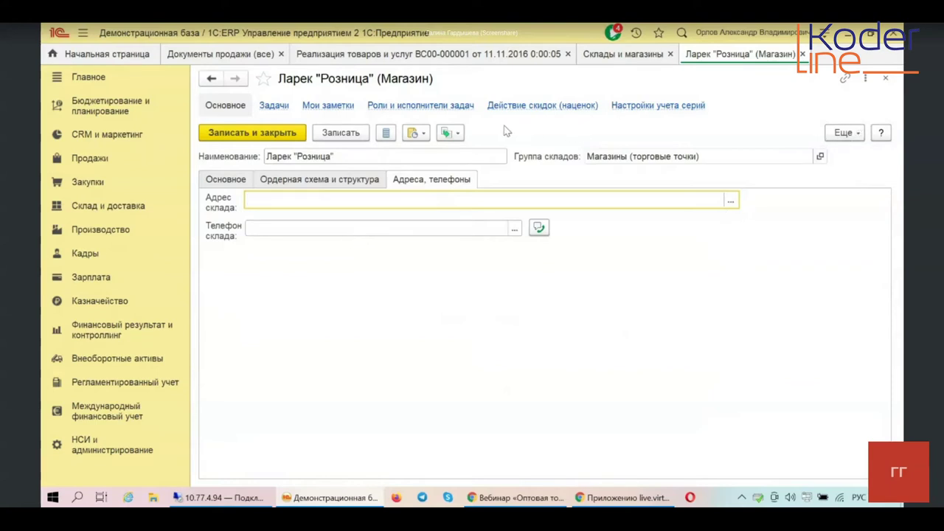
click(885, 77)
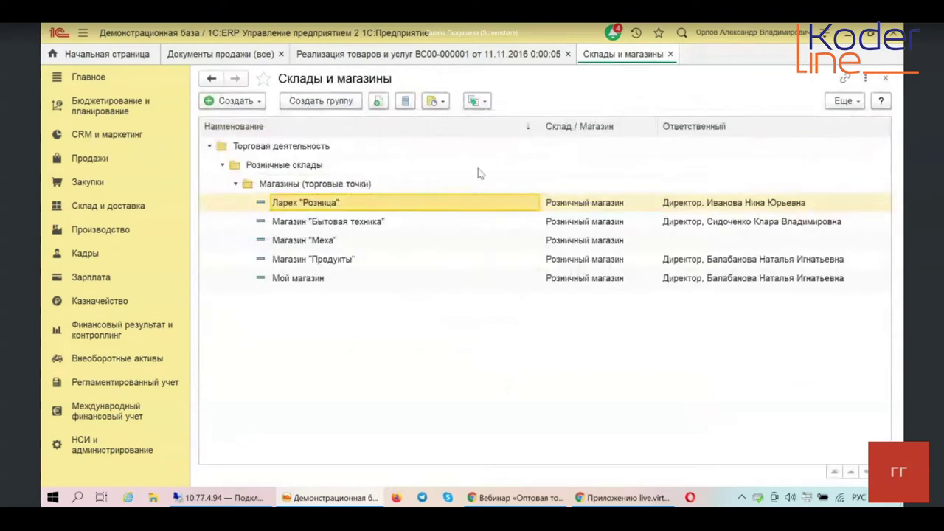
click(886, 78)
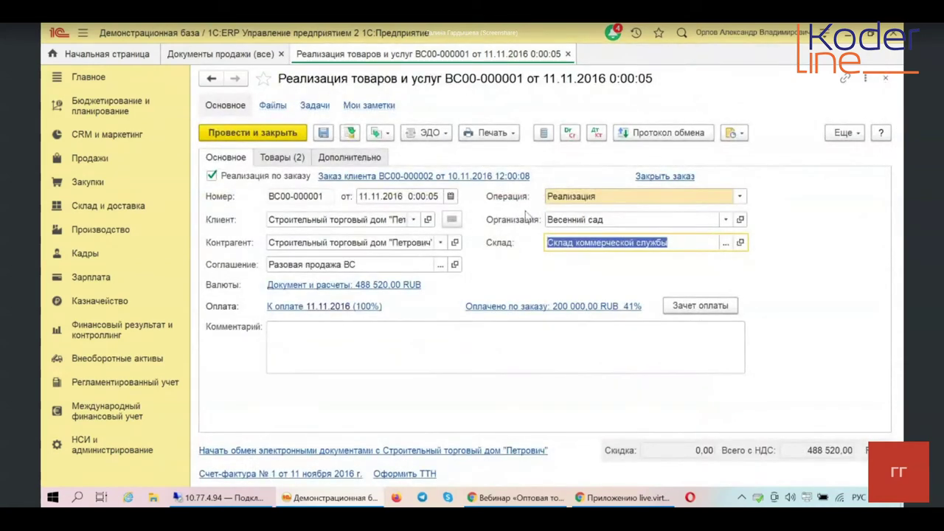
Examine the sales document's goods and additional details, including the "Вариант оформления продажи" and "Налогообложение" options
click(282, 158)
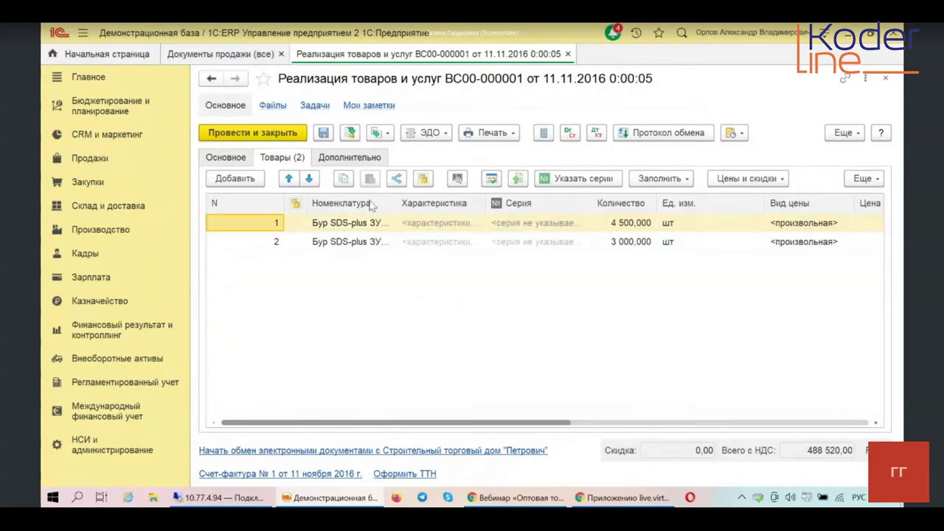
click(363, 155)
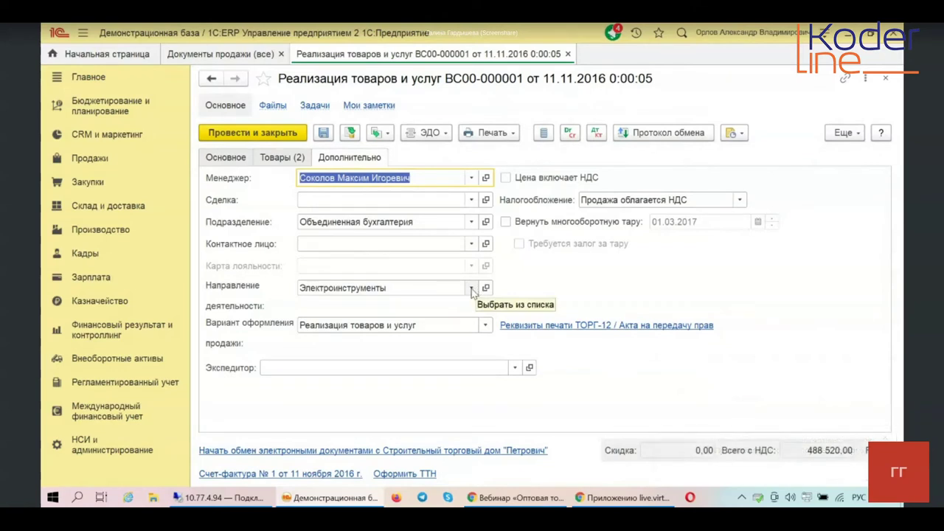
click(486, 326)
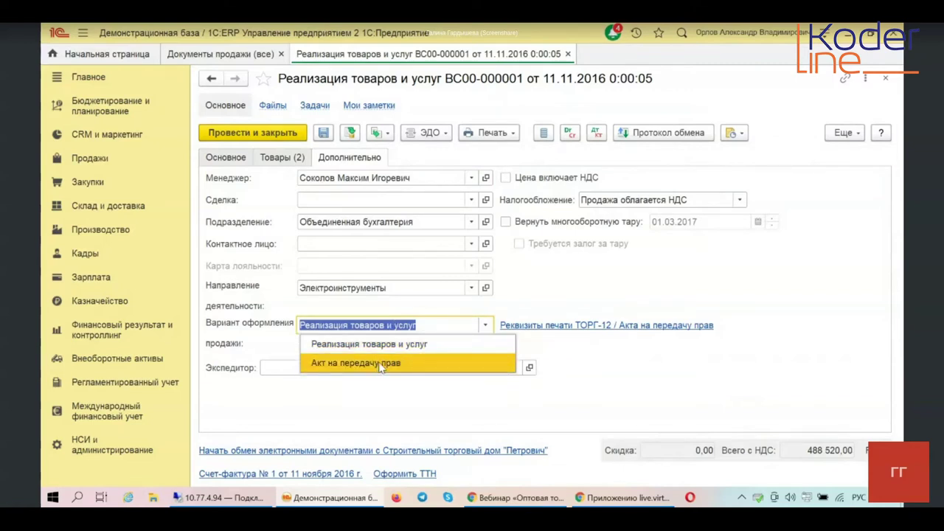
key(Escape)
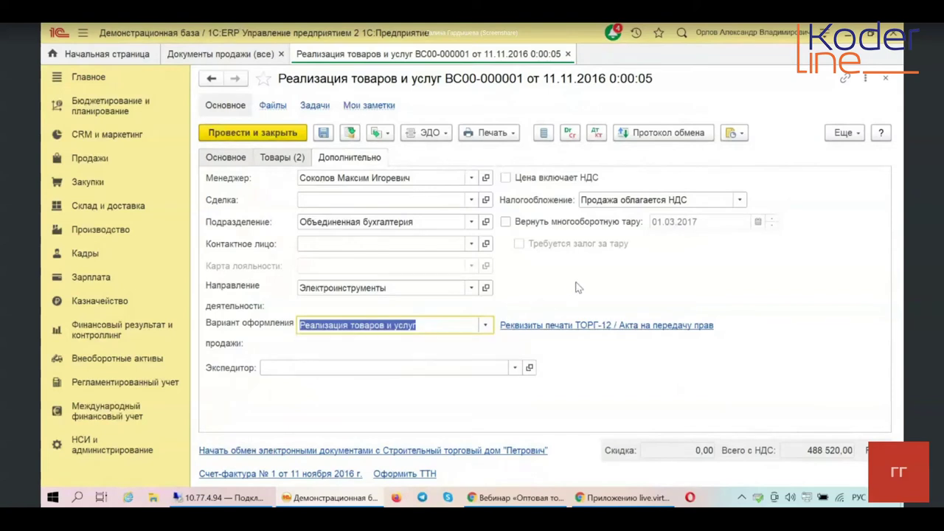
click(737, 200)
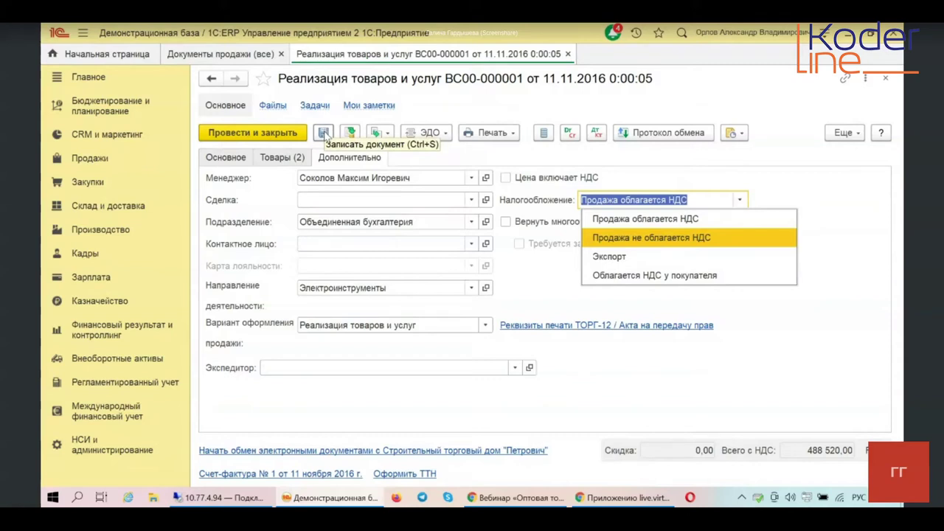
Examine the full list of printable forms available for the sales document, including delivery notes, certificates and delivery labels, without choosing one
click(502, 137)
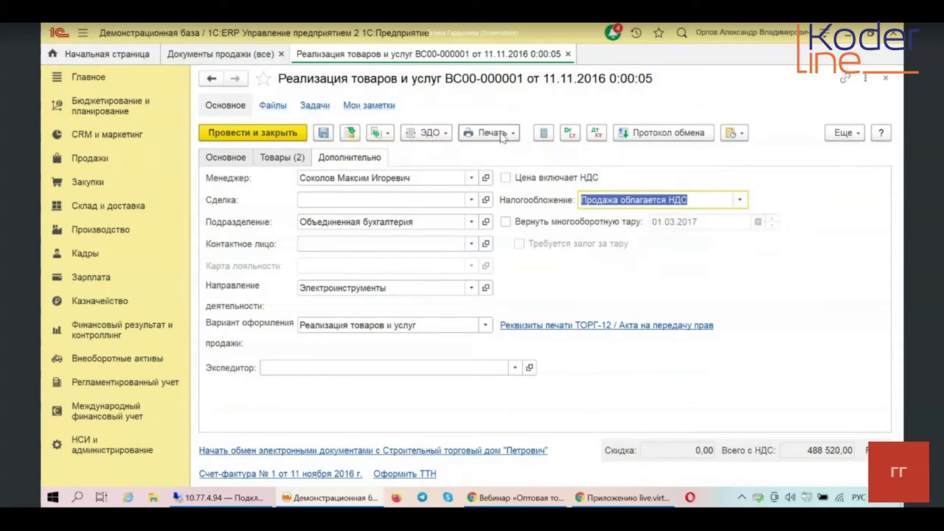
click(514, 137)
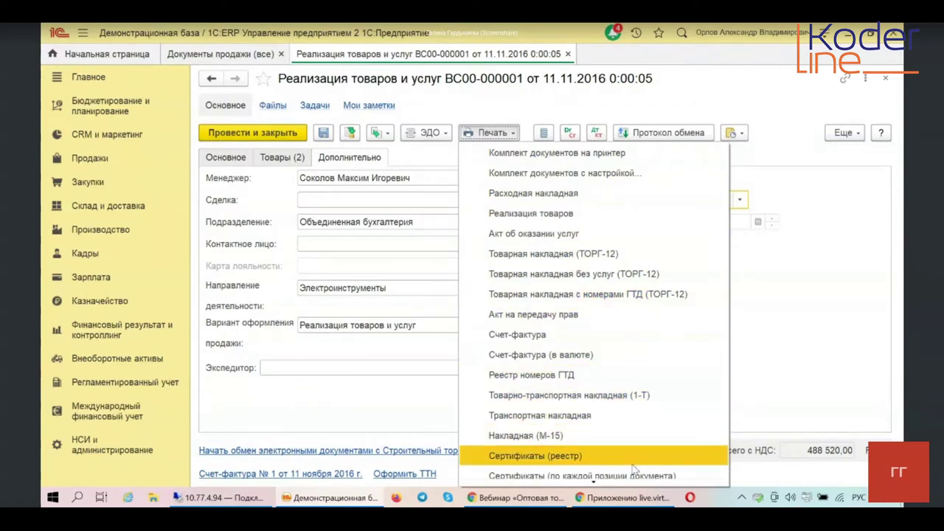
scroll(633, 463, down, 4)
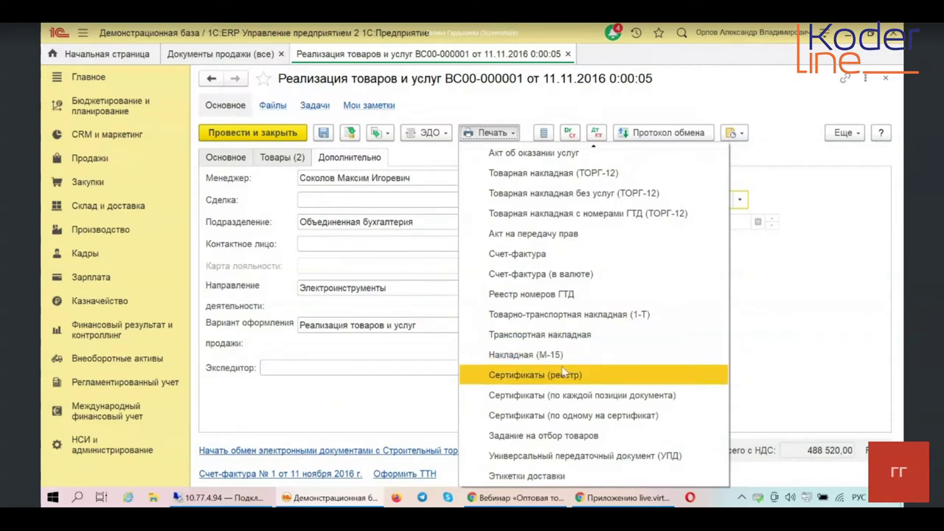
click(630, 417)
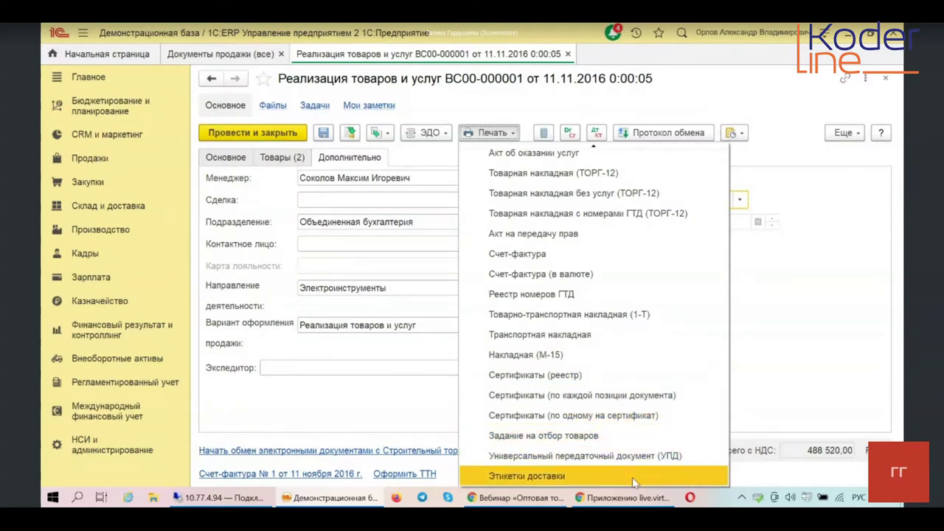
mouse_move(634, 148)
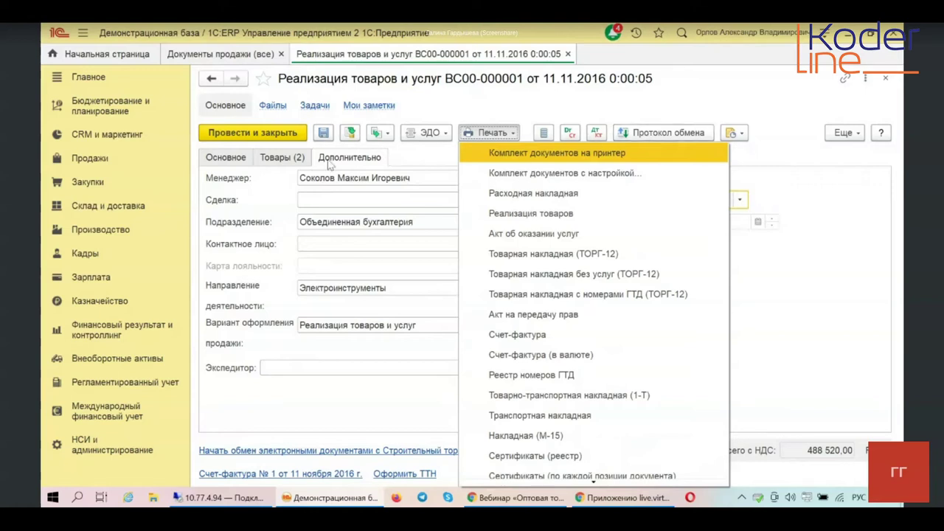
Review the sales document's goods and main details, and close the document
click(263, 158)
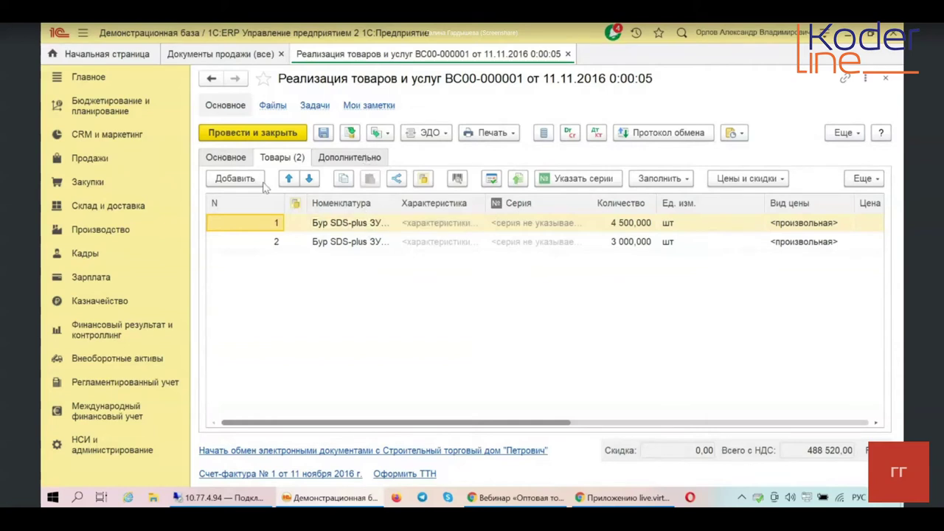
click(221, 159)
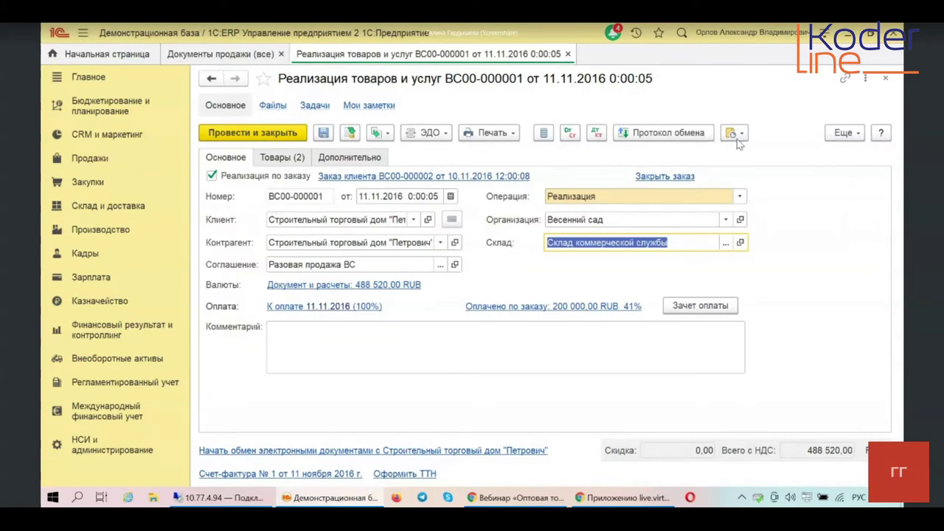
click(888, 78)
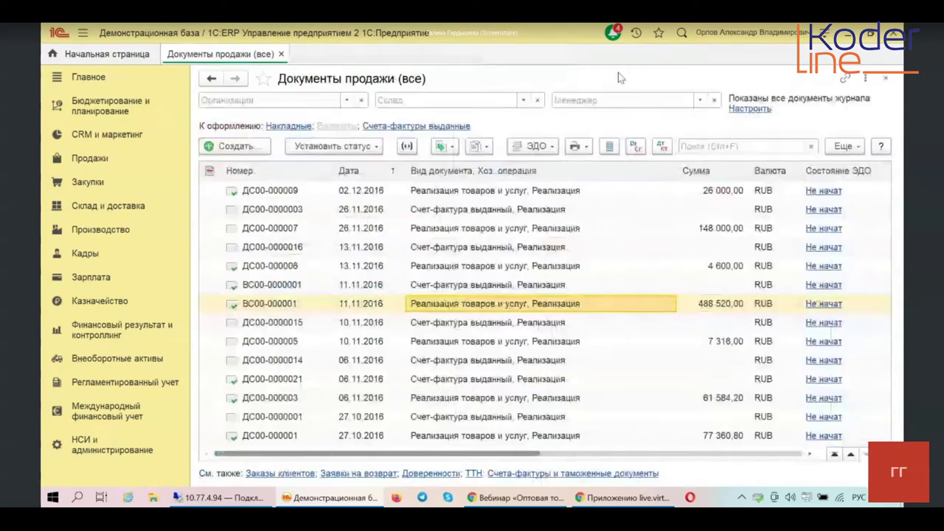
Open the wholesale "Счета на оплату" list and sort it by number, by date and finally by amount in ascending order
click(87, 158)
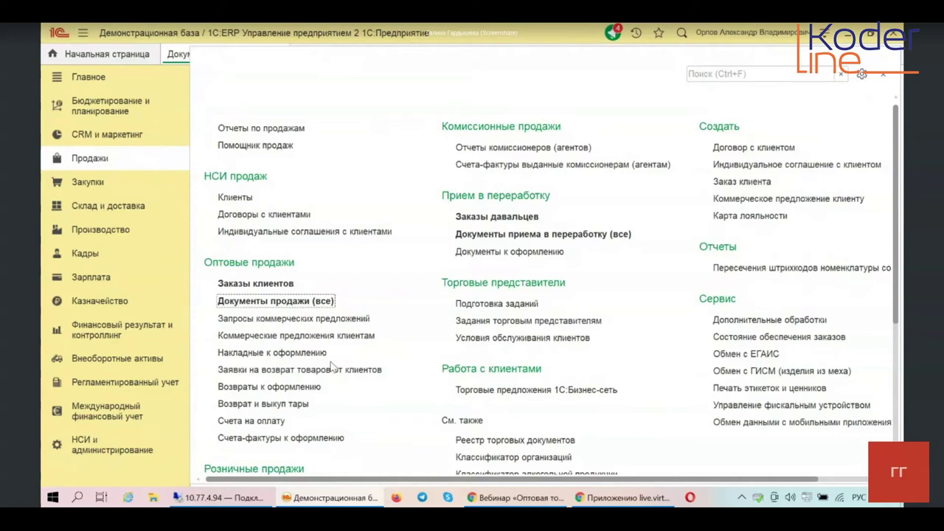
click(237, 422)
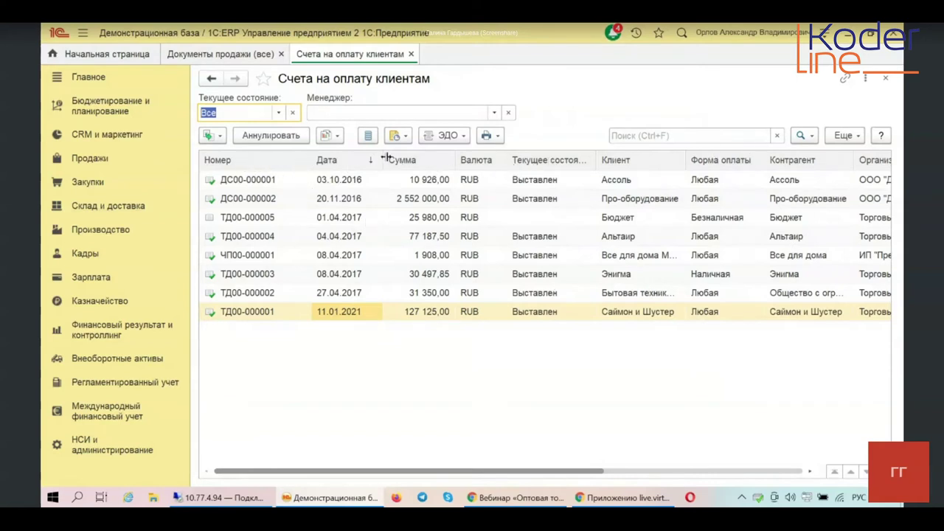
click(289, 160)
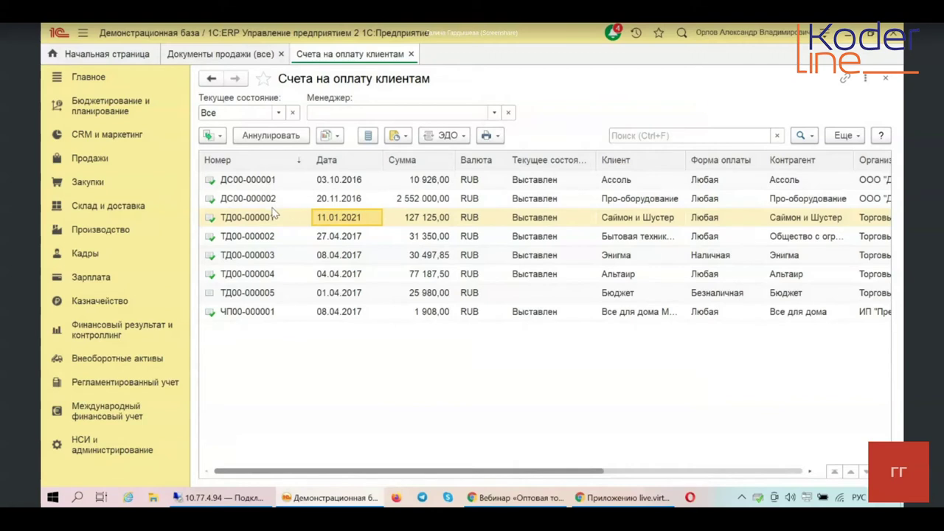
click(297, 160)
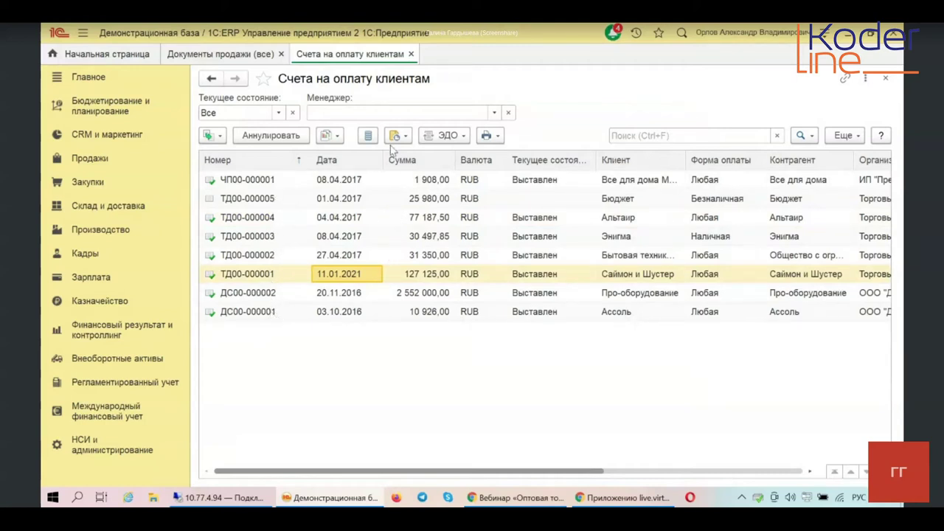
click(375, 161)
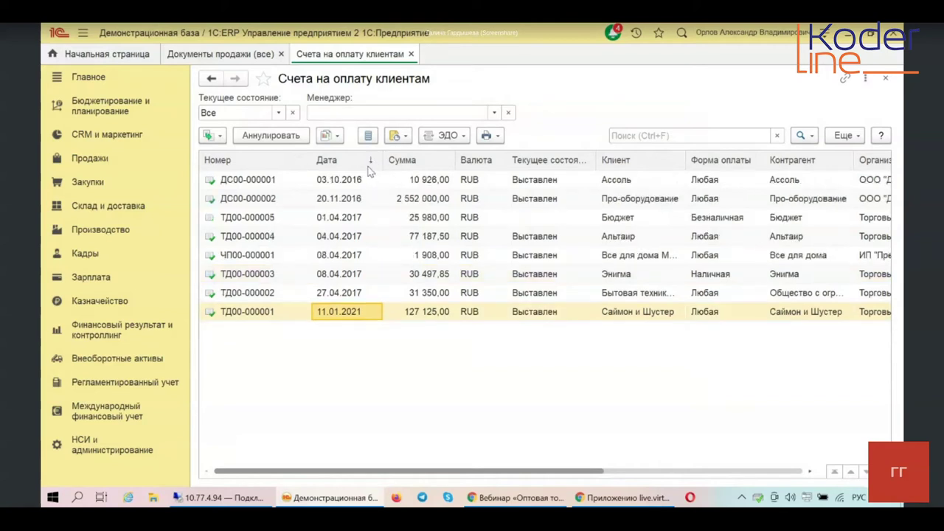
click(371, 162)
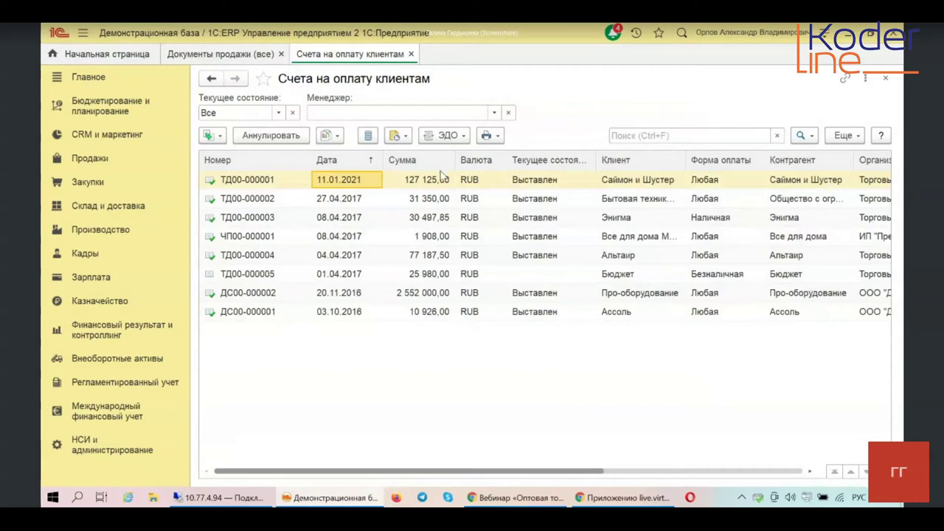
click(441, 164)
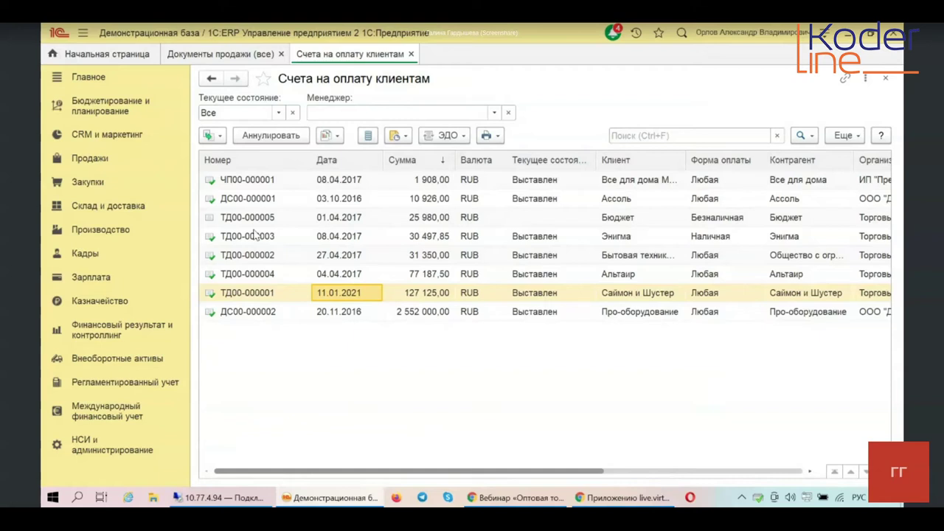
Select the "Альтаир" invoice and examine its related-document, reminder, message and print options
shift+click(243, 236)
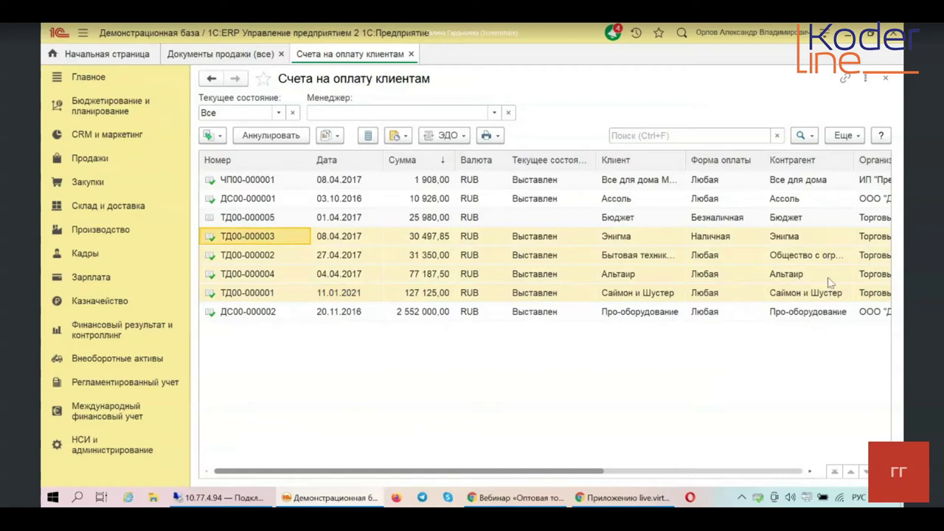
click(389, 276)
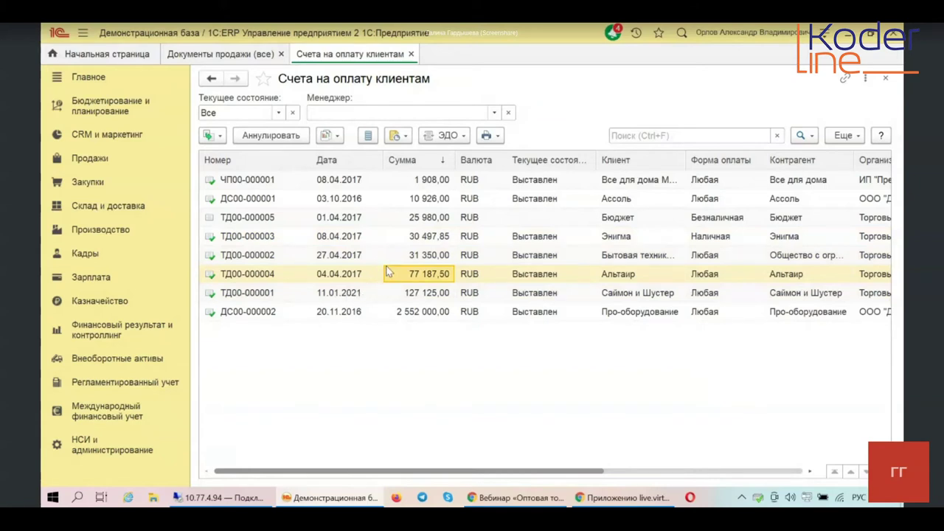
click(338, 137)
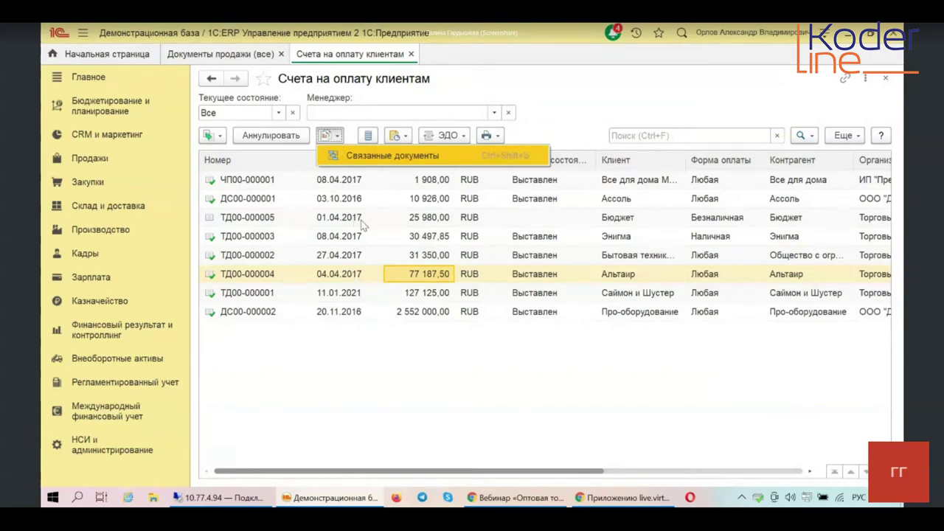
click(378, 156)
click(409, 138)
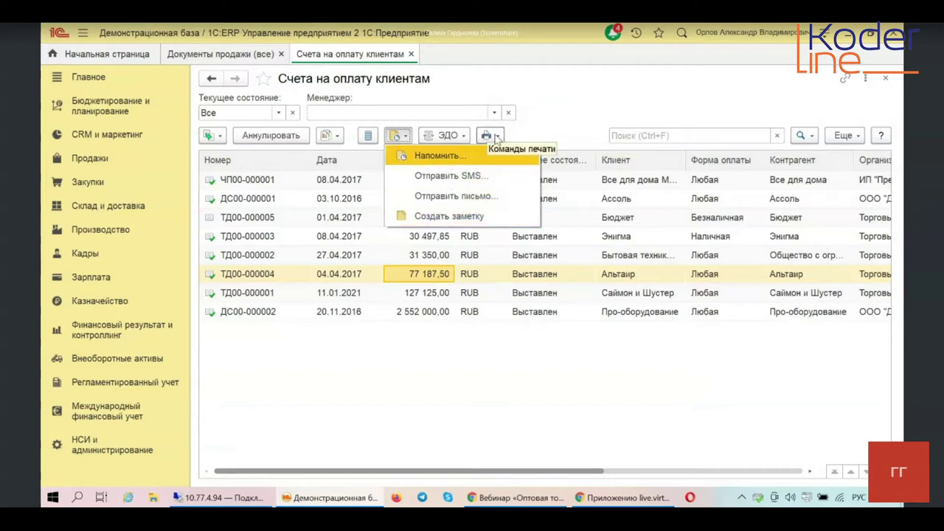
click(498, 136)
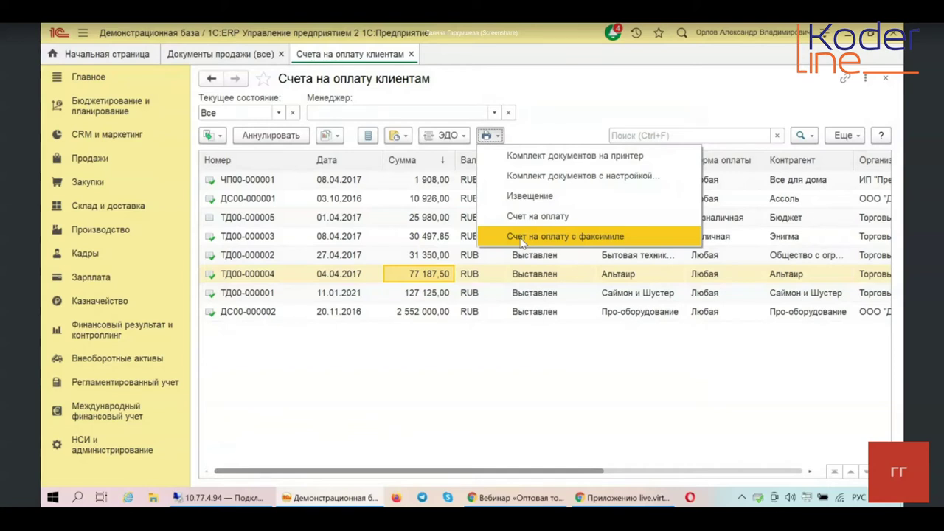
click(85, 454)
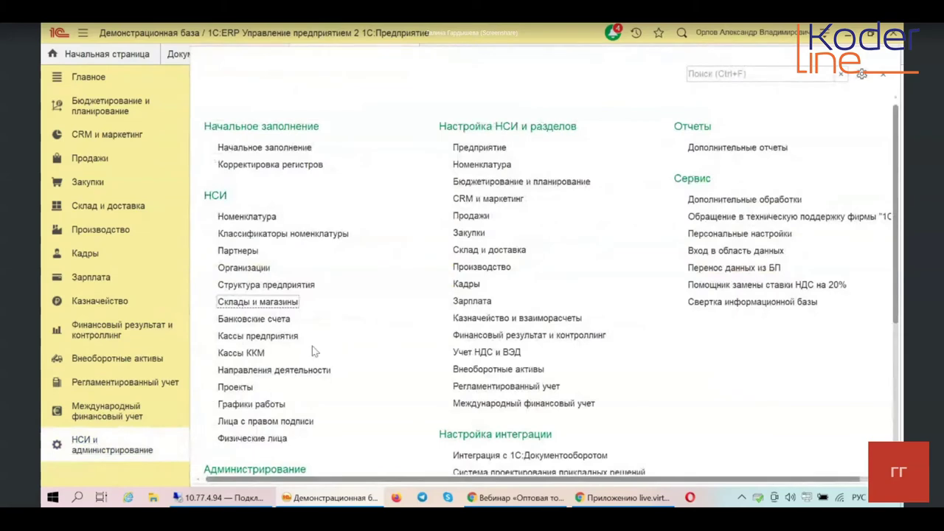
scroll(317, 347, down, 2)
scroll(327, 349, down, 4)
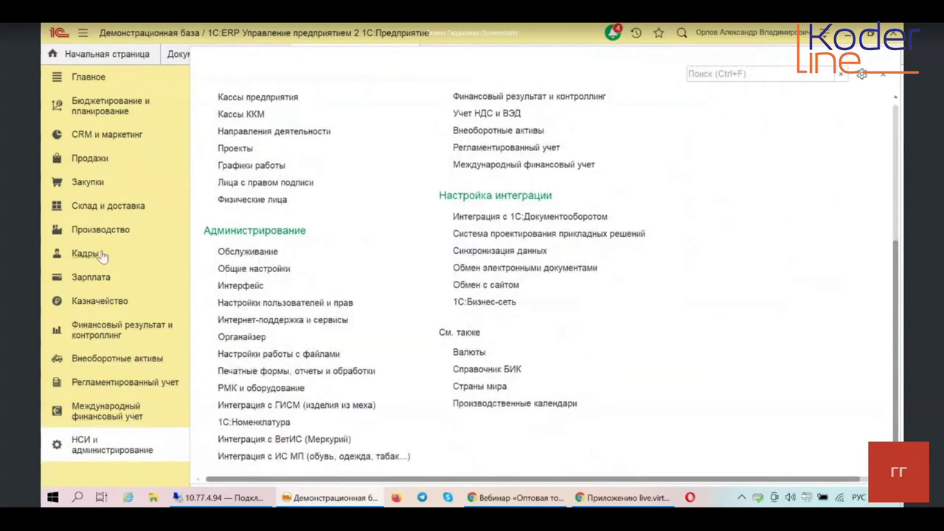
Open the "Заказы давальцев" list in the sales section and open the order dated 22.11.2018
click(93, 160)
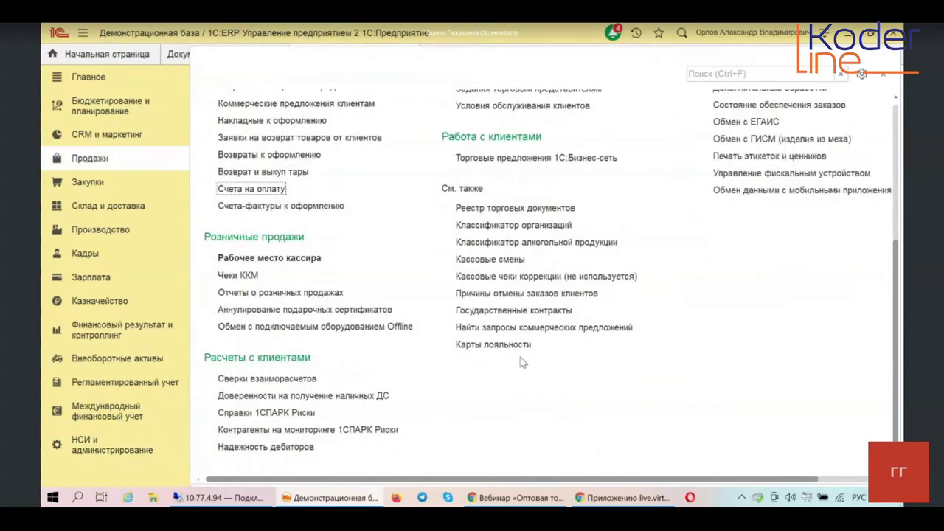
scroll(527, 362, up, 4)
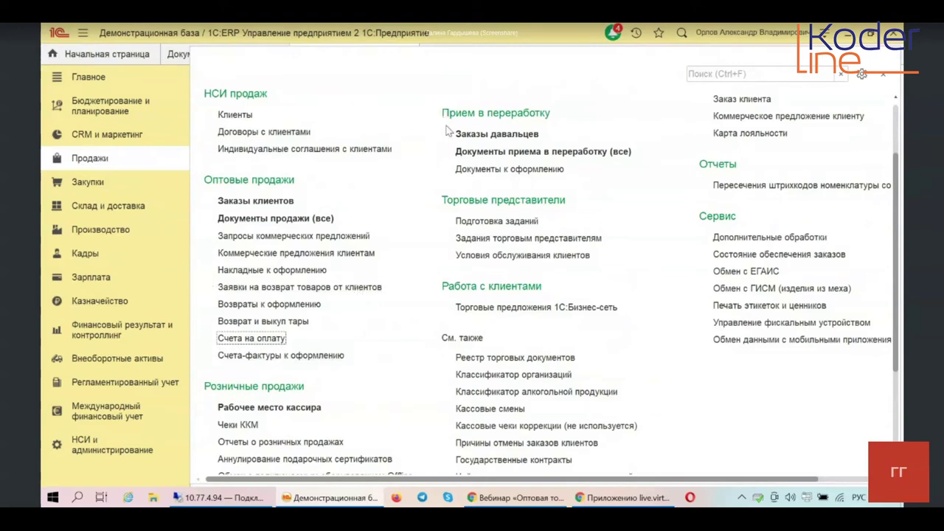
click(534, 136)
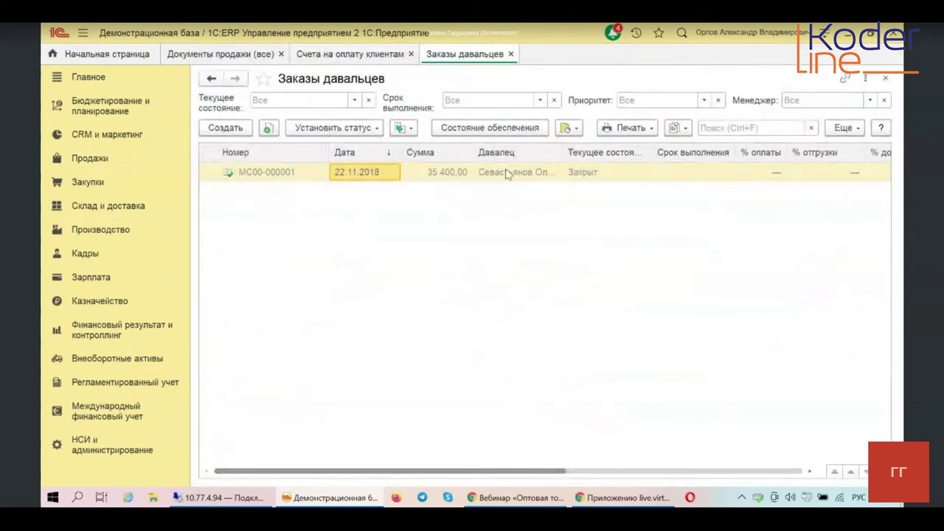
click(476, 172)
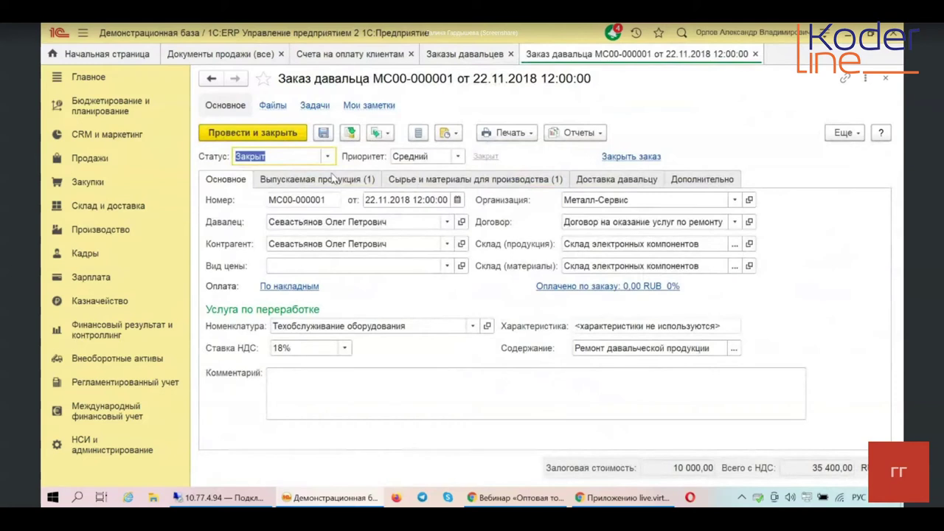
Review the order's output products, raw materials, delivery and additional details, and the document types that can be created from it
click(332, 179)
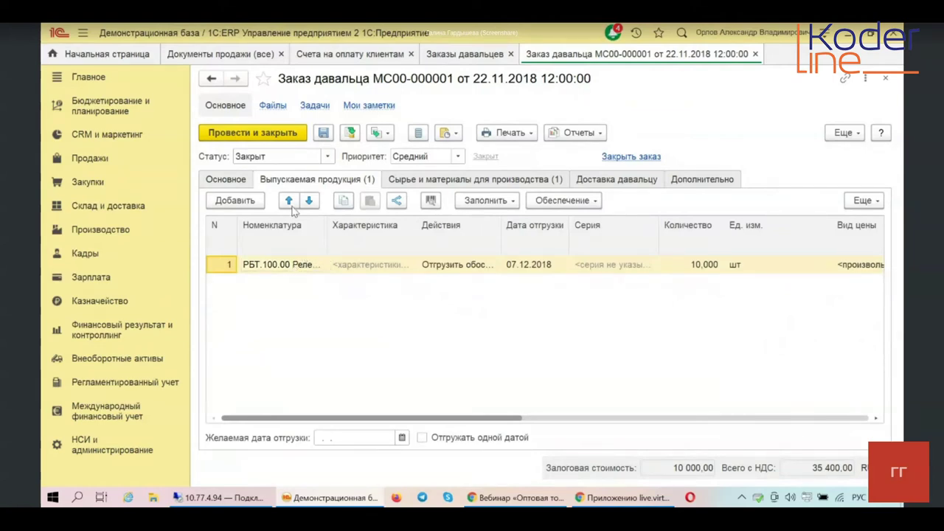
click(405, 182)
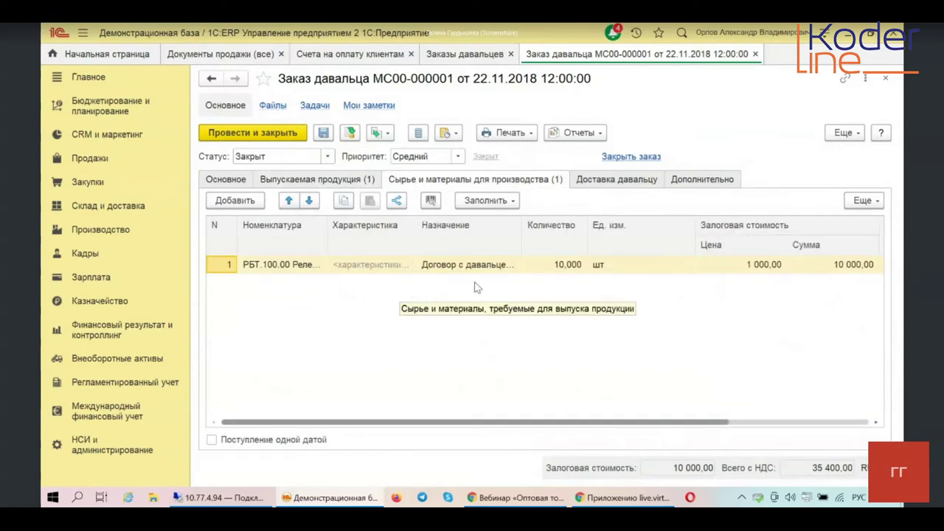
click(633, 184)
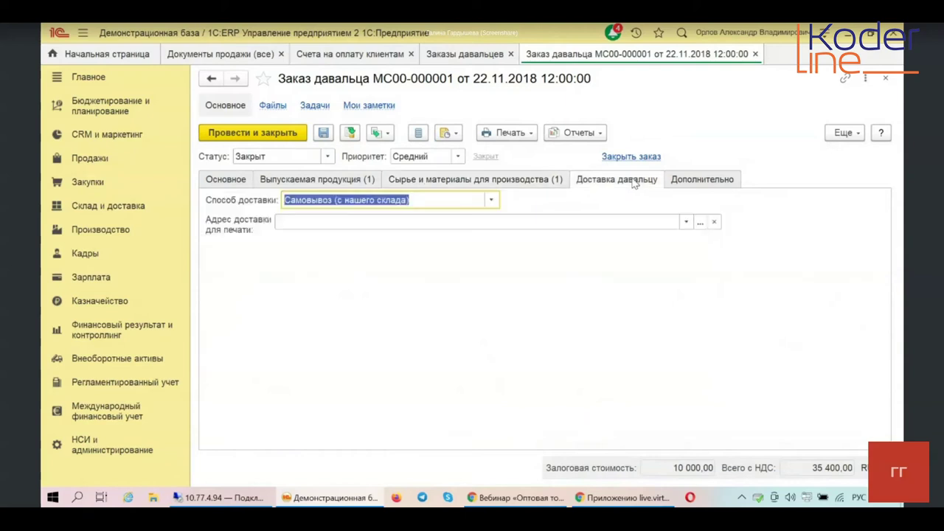
click(682, 182)
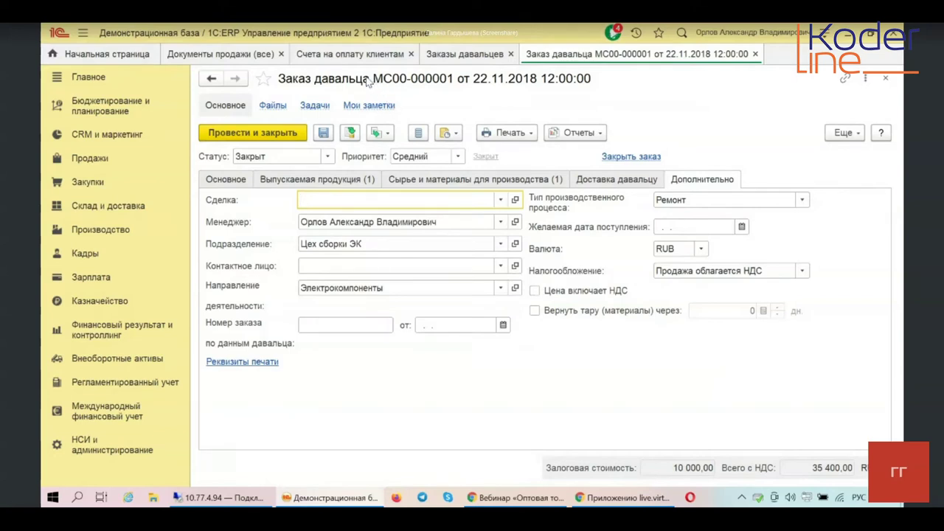
click(386, 134)
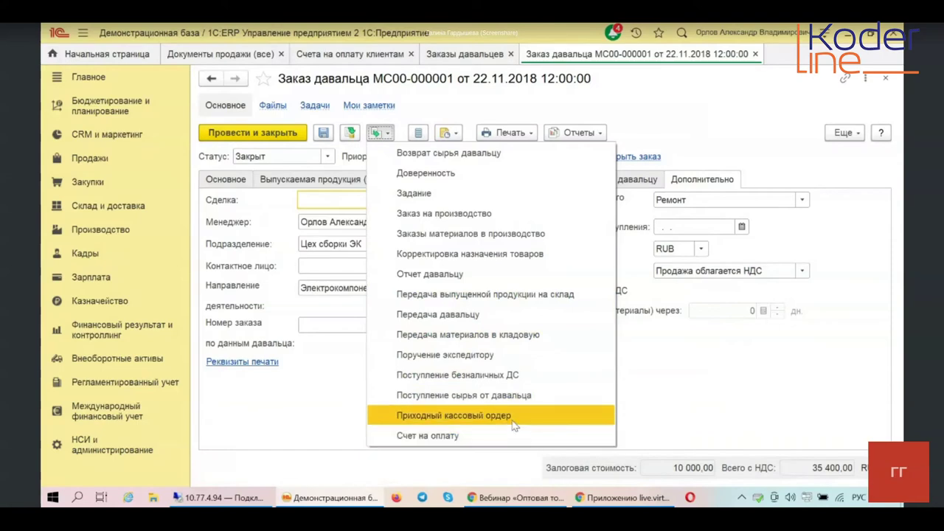
click(444, 213)
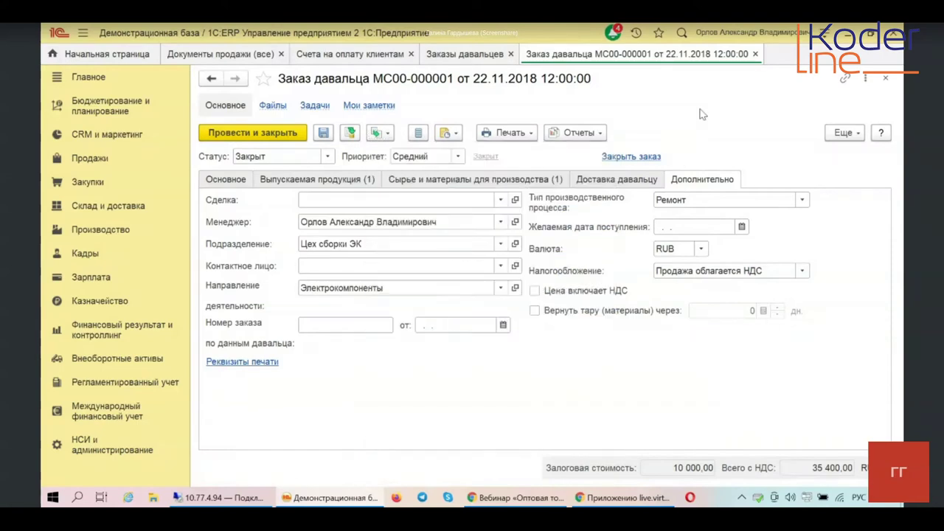
Open the "Отчеты по продажам" report list from the sales section
click(84, 442)
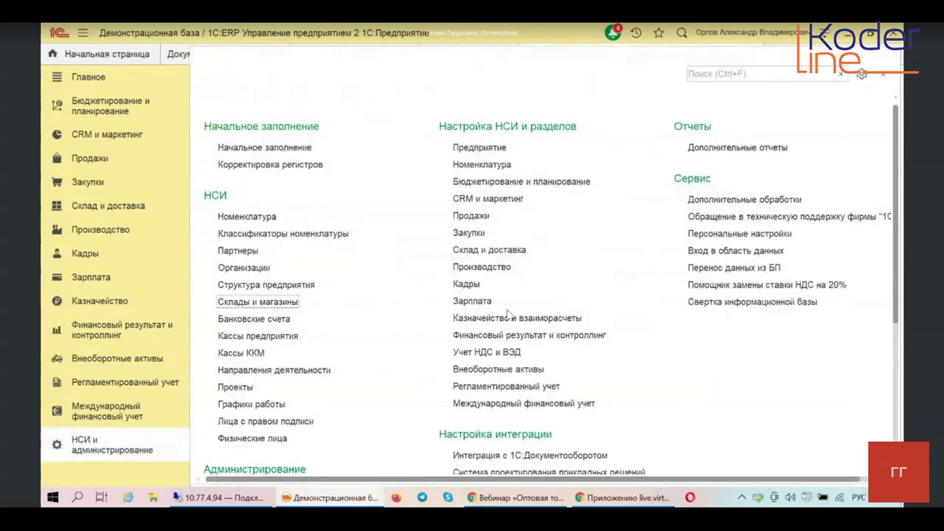
click(65, 160)
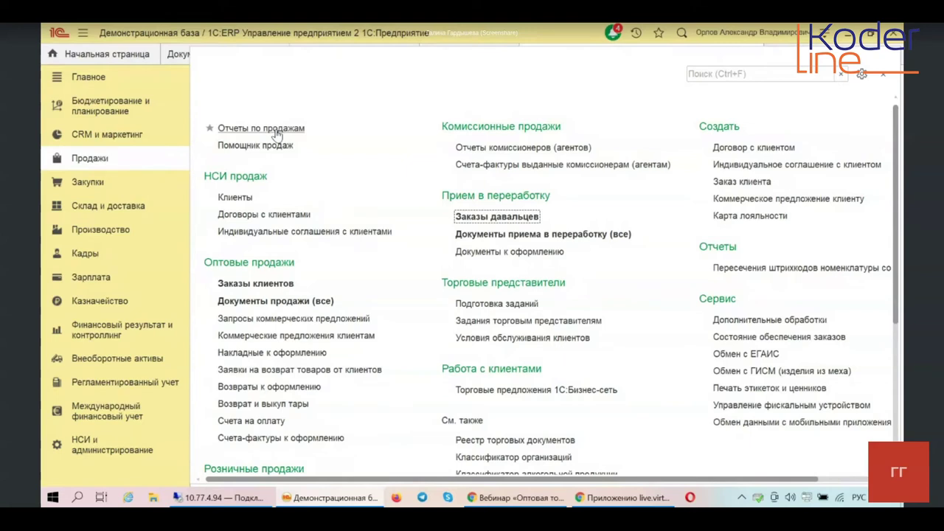
click(245, 129)
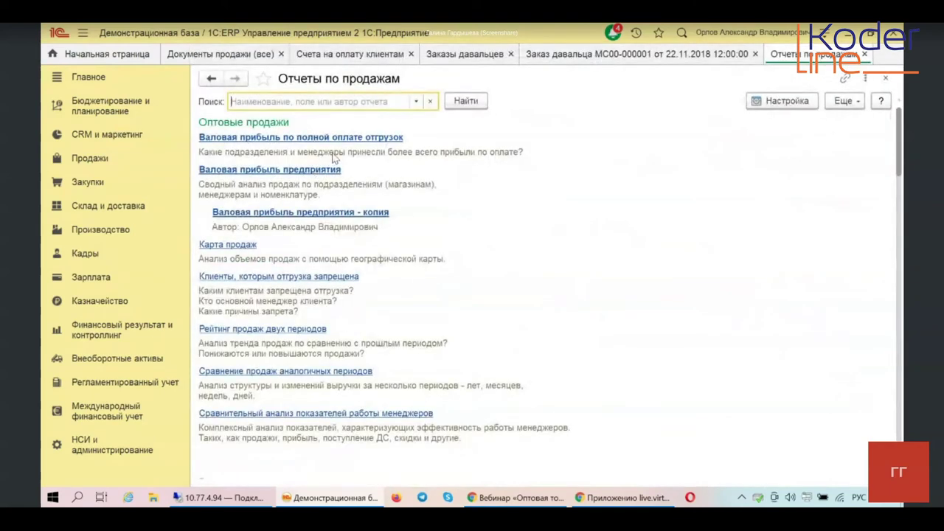
Check the additional commands of the sales report list and open the "Сравнительный анализ показателей работы менеджеров" report
click(842, 102)
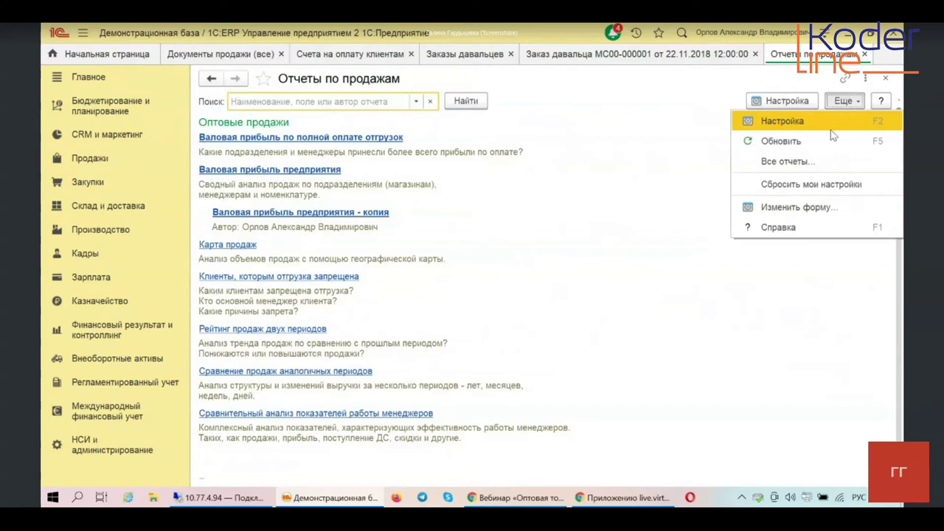
click(811, 186)
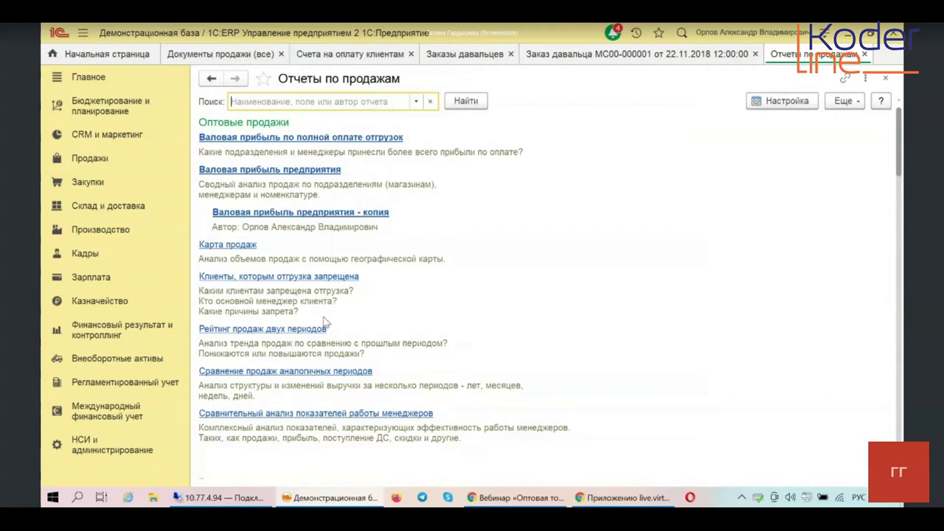
click(399, 416)
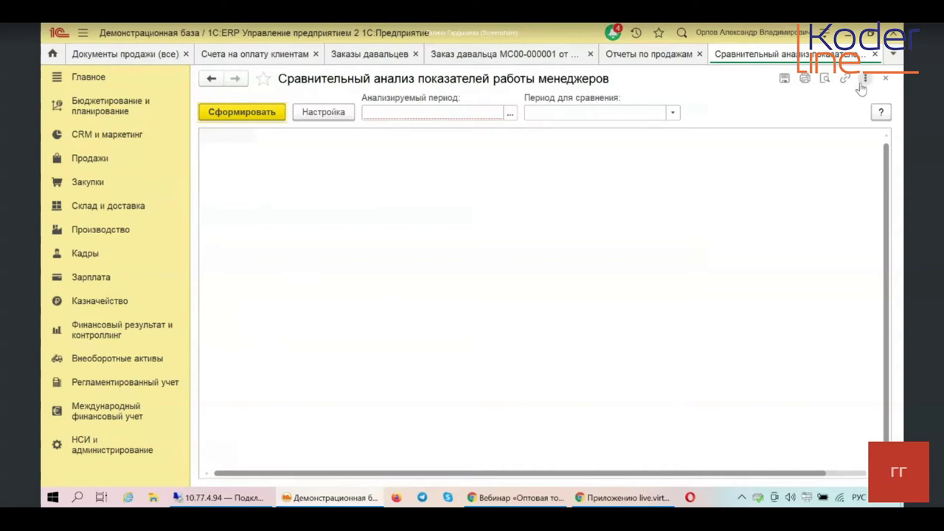
Close the manager performance comparison report, the sales report list and the toller order dated 22.11.2018
click(885, 77)
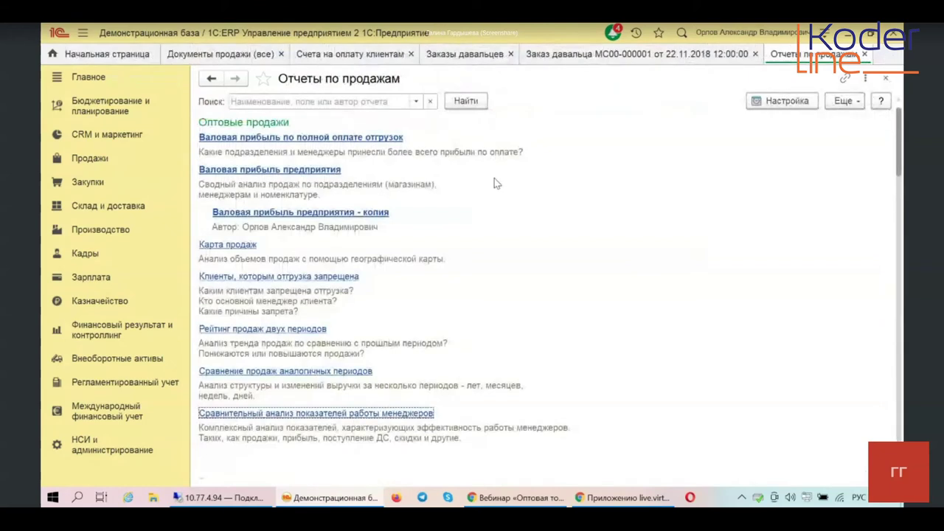
click(885, 79)
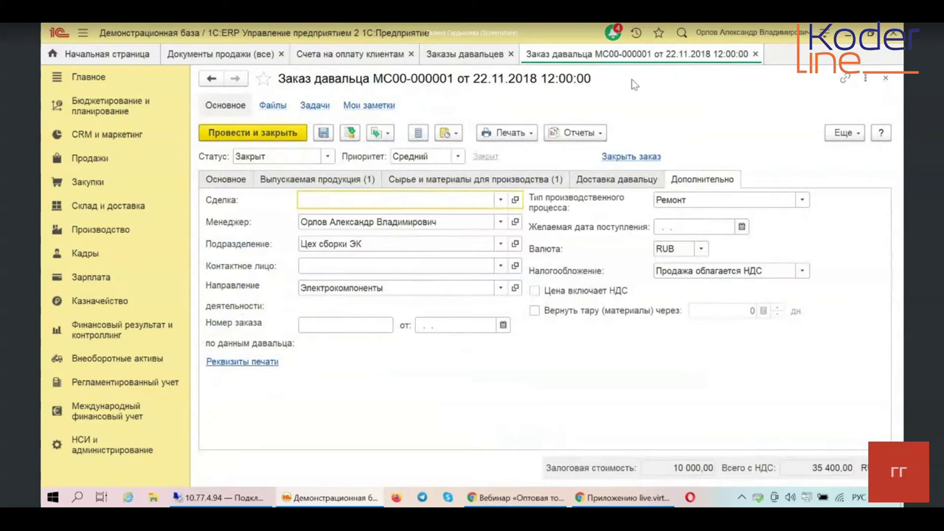
click(755, 53)
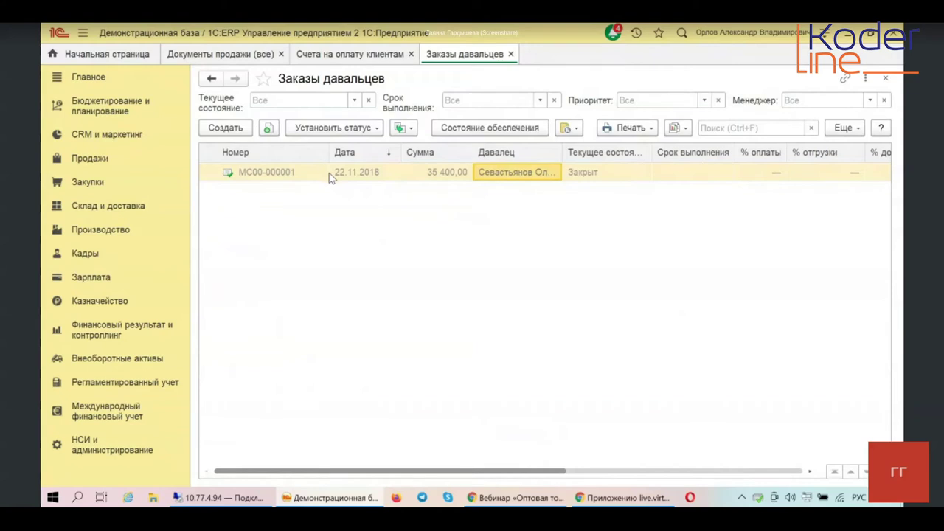
Open the warehouse section's "Настройки и справочники" and view the "Типы транспортных средств" list
click(87, 209)
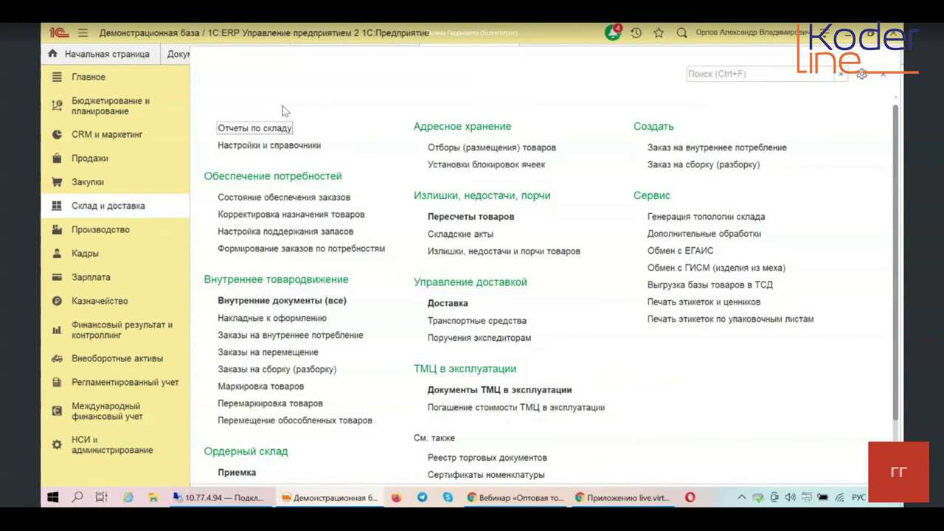
click(251, 148)
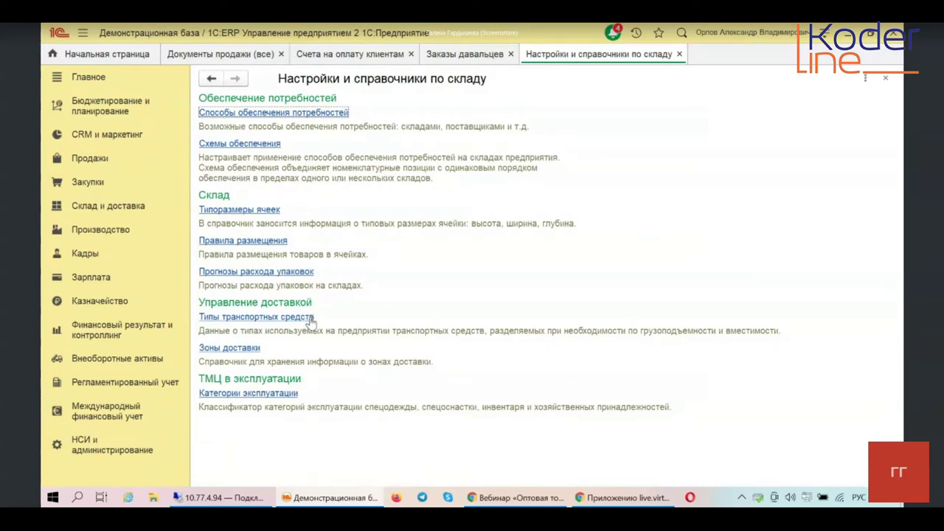
click(310, 318)
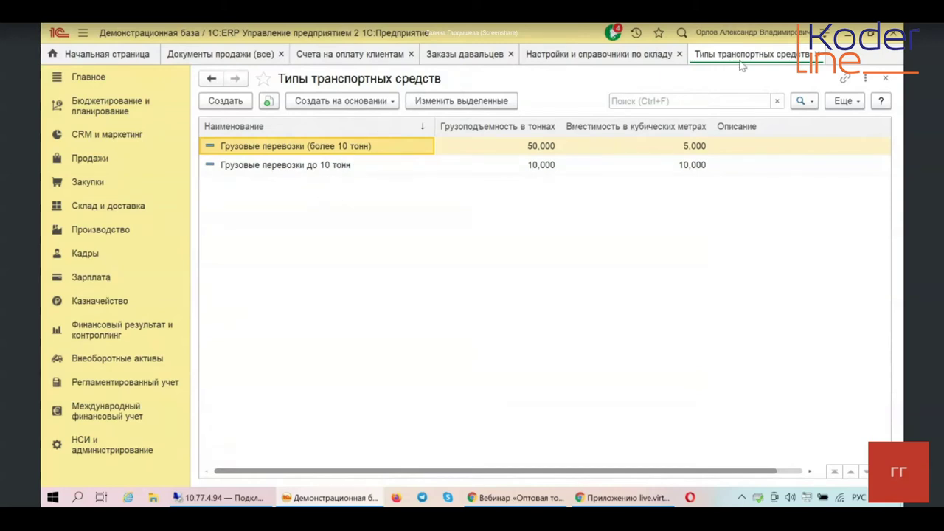
click(885, 79)
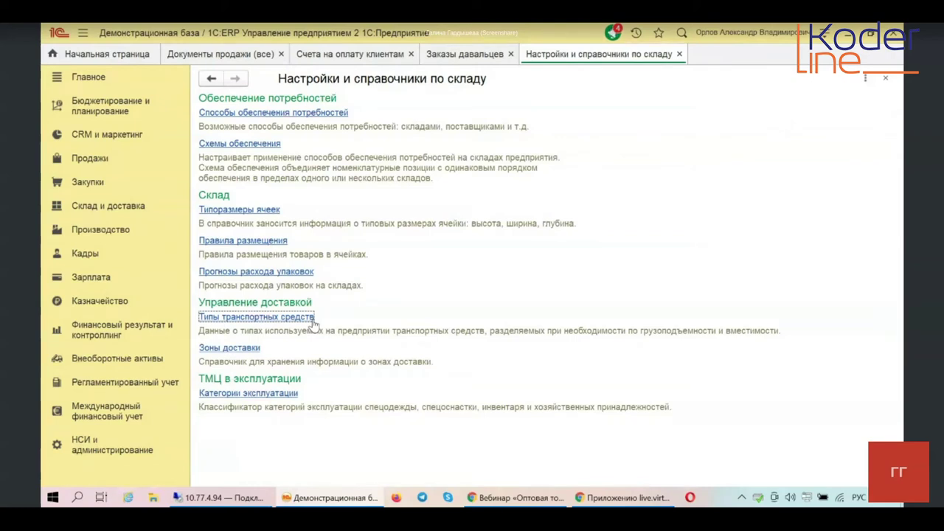
Review the "Зоны доставки" list, examining the "Москва" and "Межгород" groups and the "Санкт-Петербург" zone card
click(248, 352)
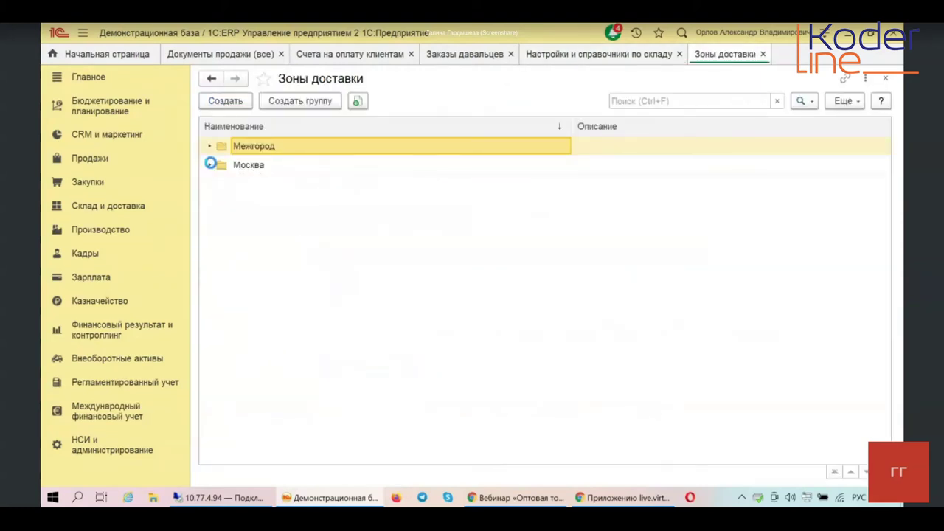
click(211, 167)
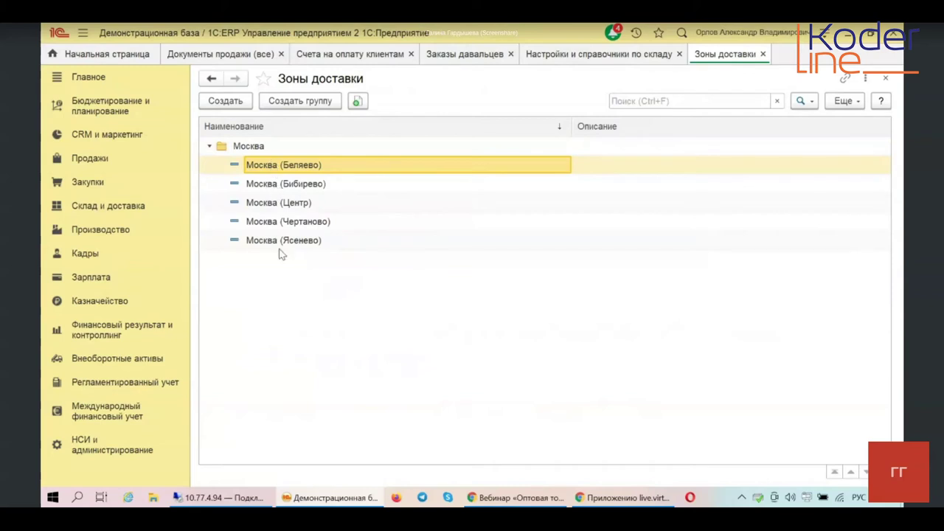
click(210, 147)
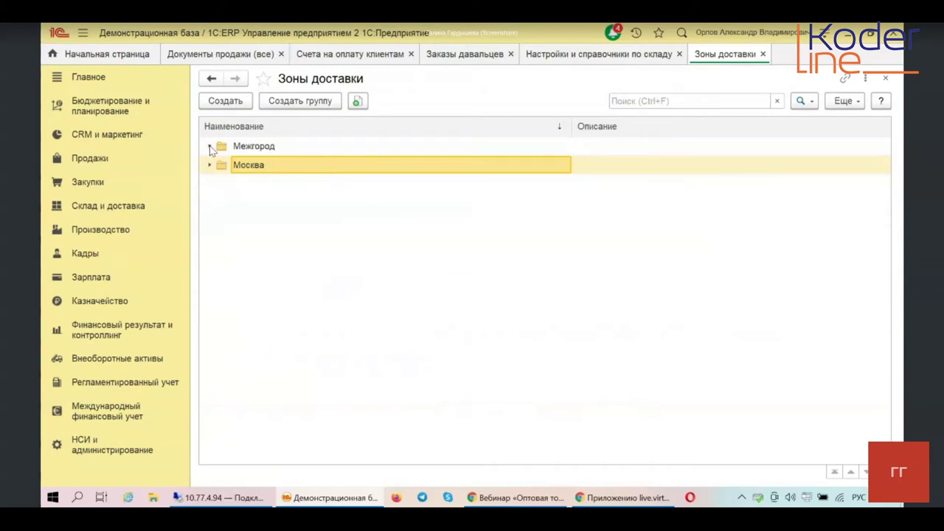
click(244, 146)
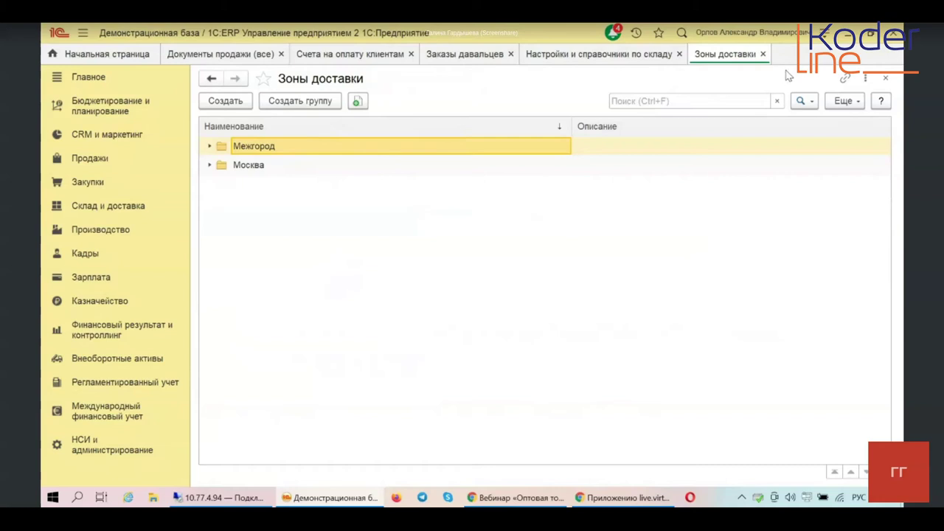
double_click(443, 147)
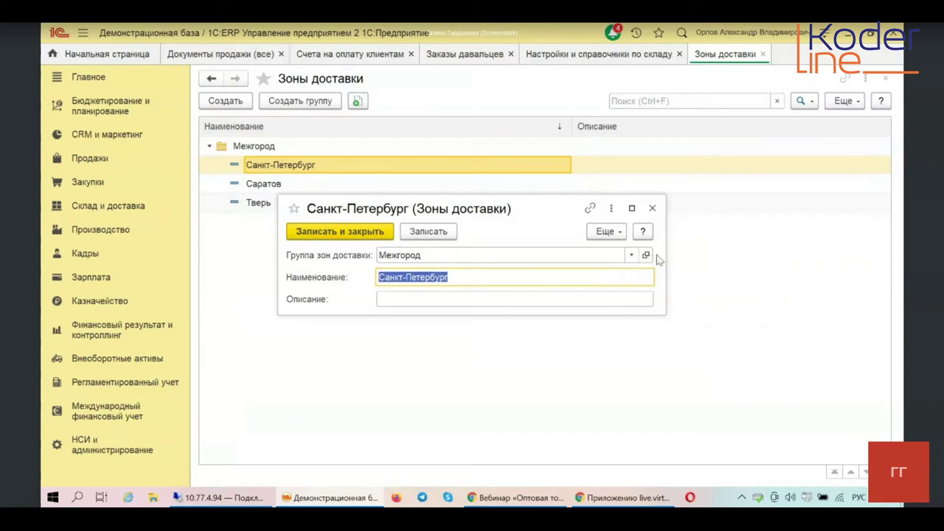
click(654, 210)
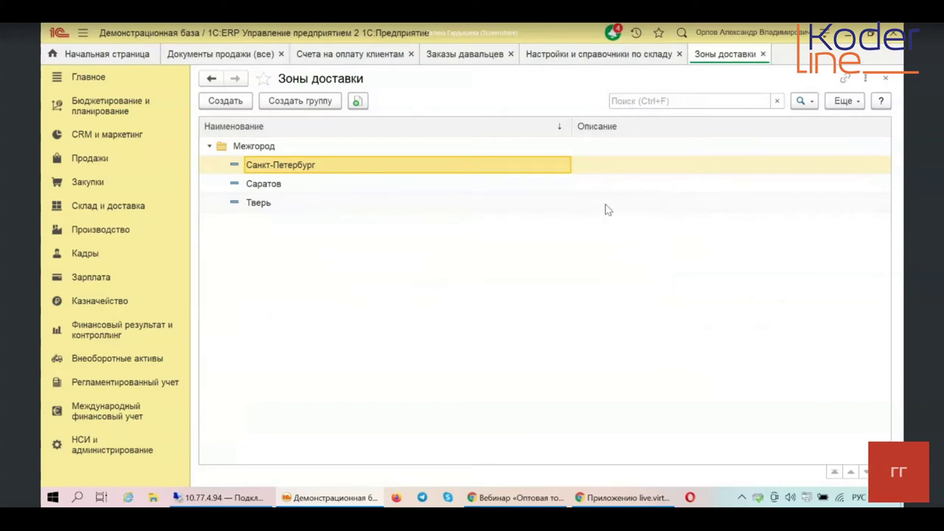
click(885, 79)
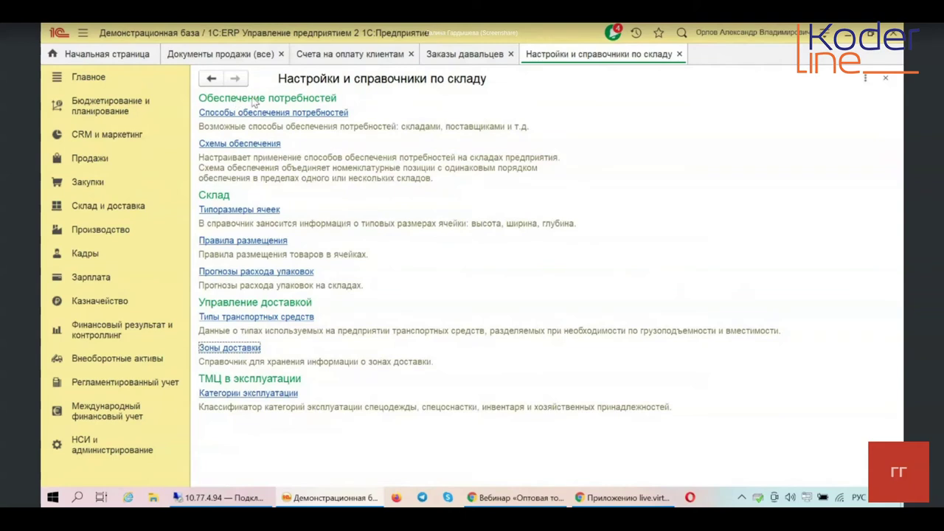
Close the warehouse settings page, the "Заказы давальцев" list and the "Счета на оплату клиентам" list
click(680, 53)
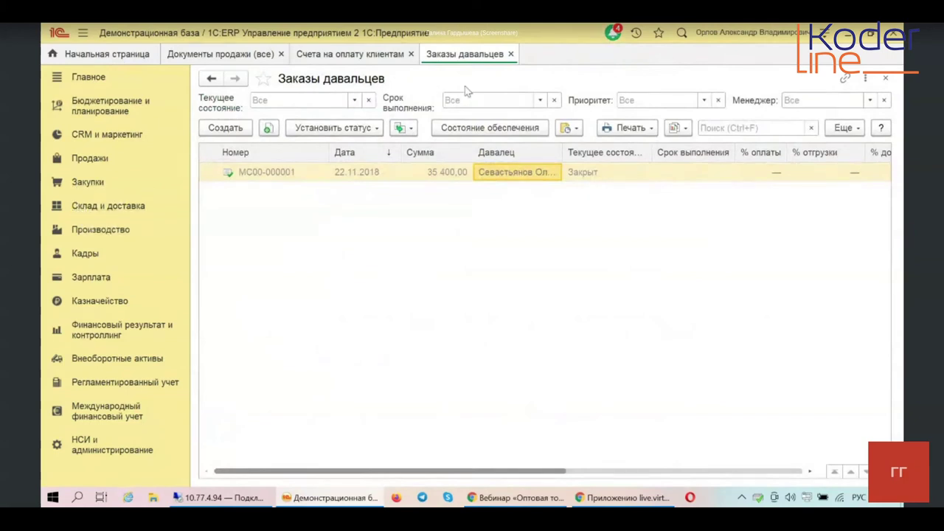
click(511, 54)
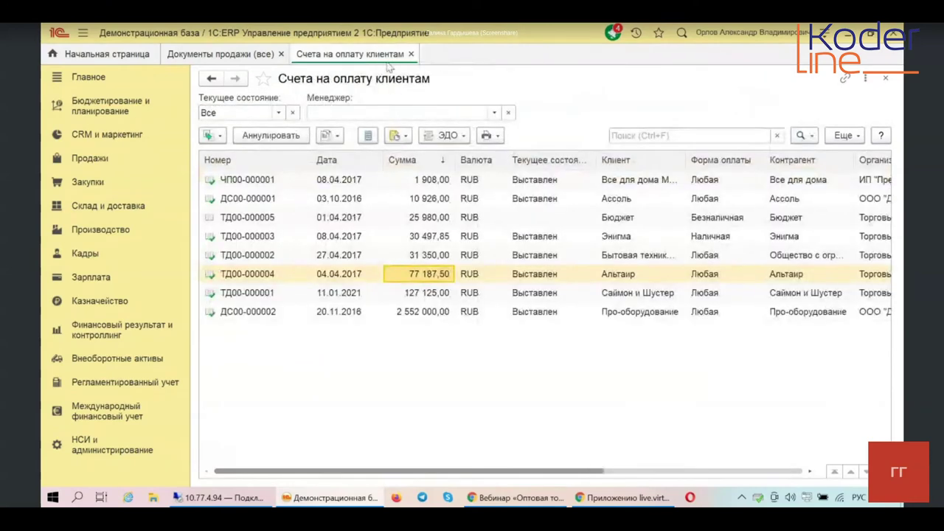
click(411, 53)
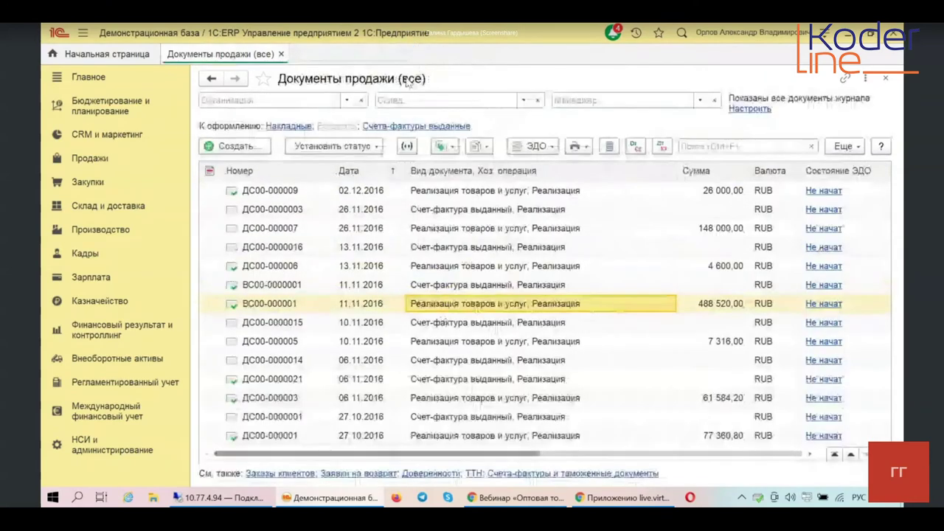
Open the "Внутренние документы (все)" journal from the warehouse and delivery section
click(96, 208)
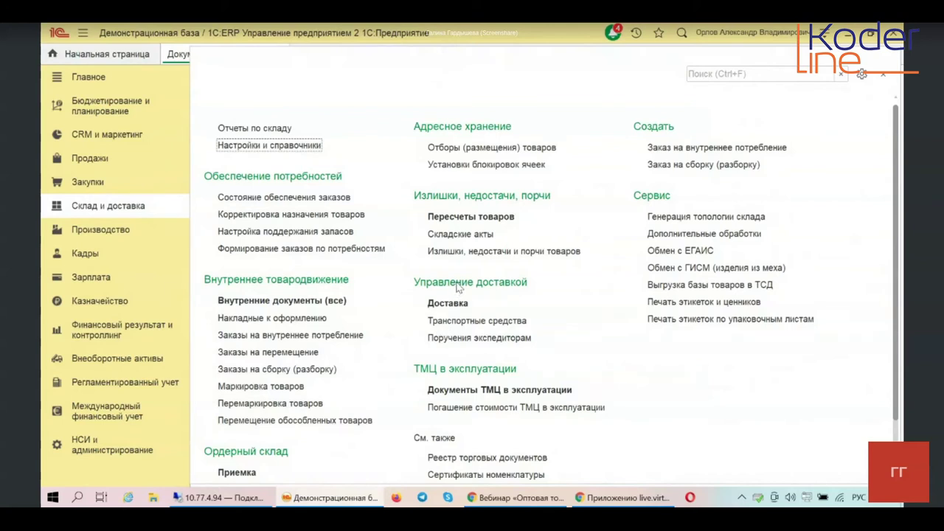
mouse_move(445, 344)
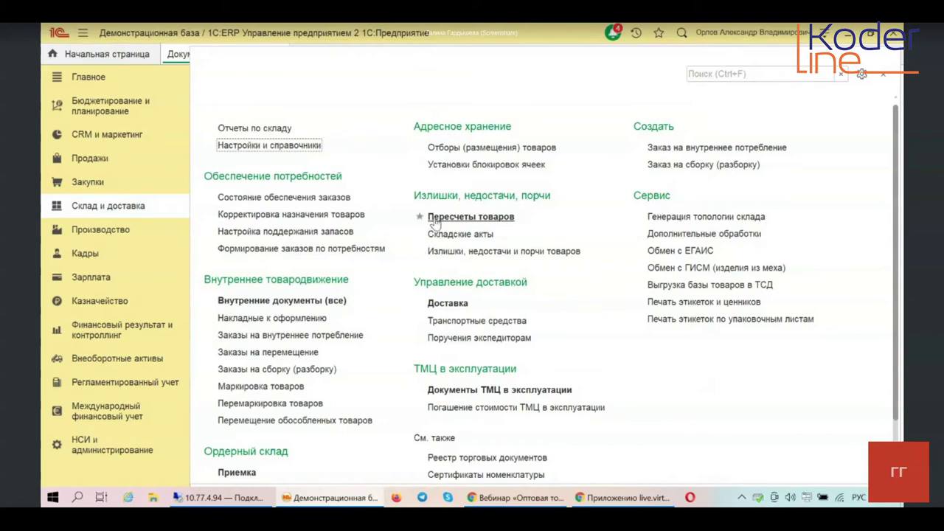
click(235, 301)
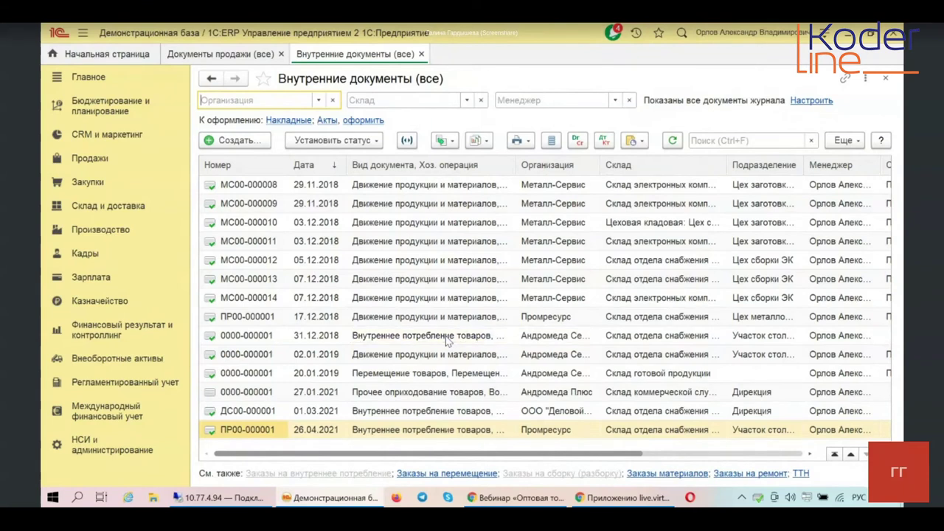
Review the document types that can be created in the internal documents journal, including the "Движение продукции и материалов" operations, and close the journal
click(224, 143)
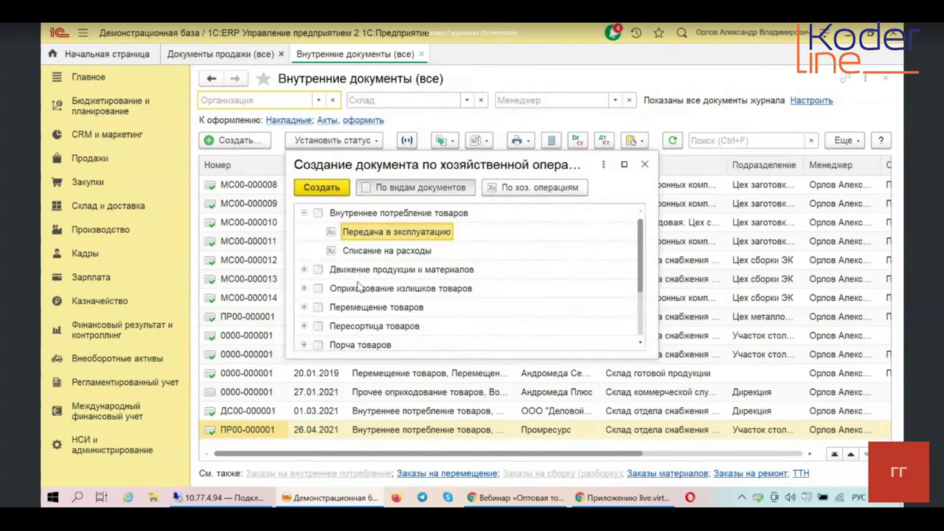
click(303, 270)
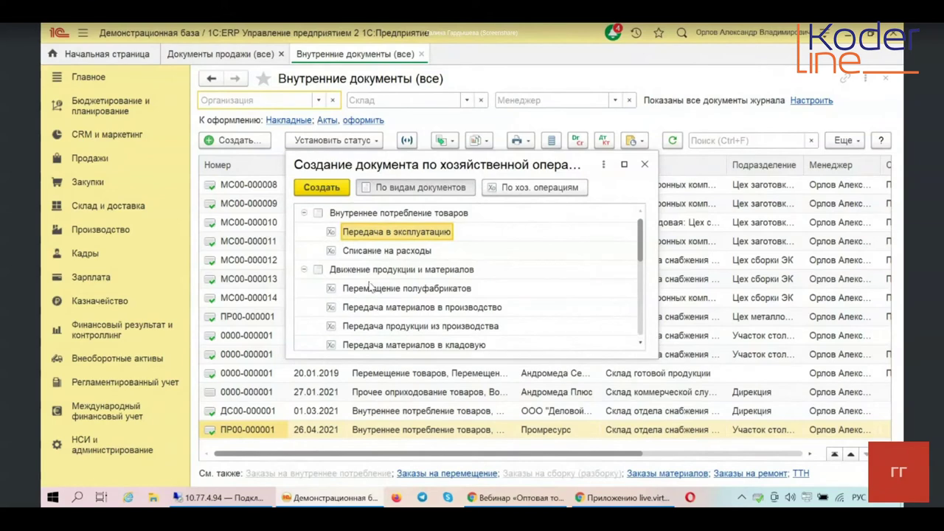
scroll(470, 288, down, 1)
scroll(470, 288, down, 2)
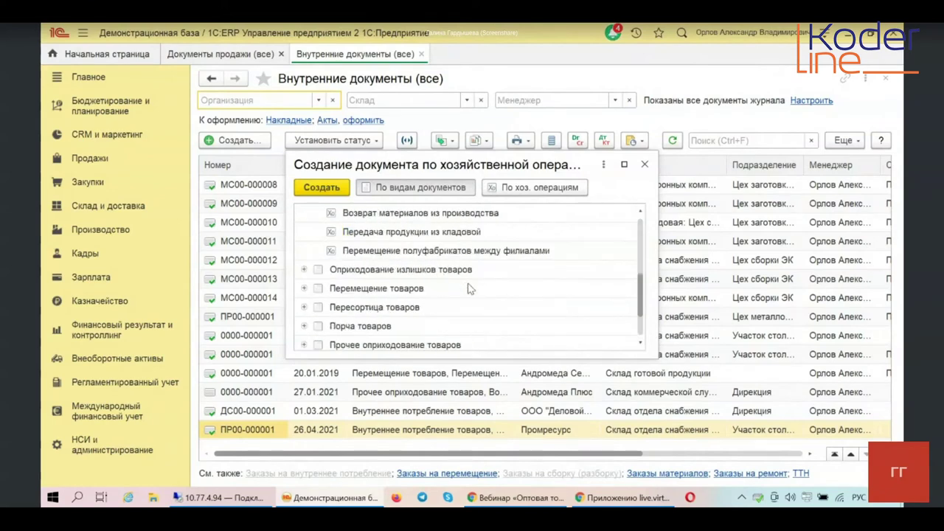
scroll(470, 288, up, 3)
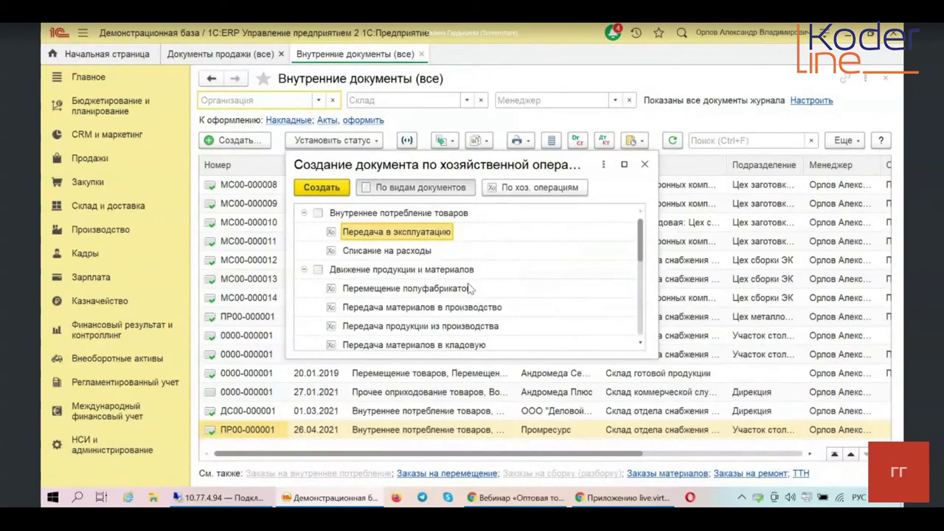
click(645, 165)
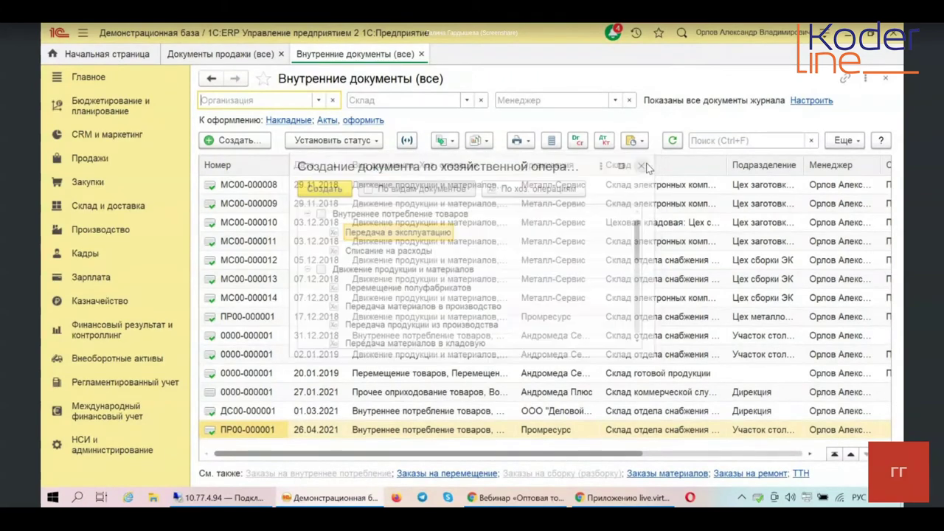
click(886, 78)
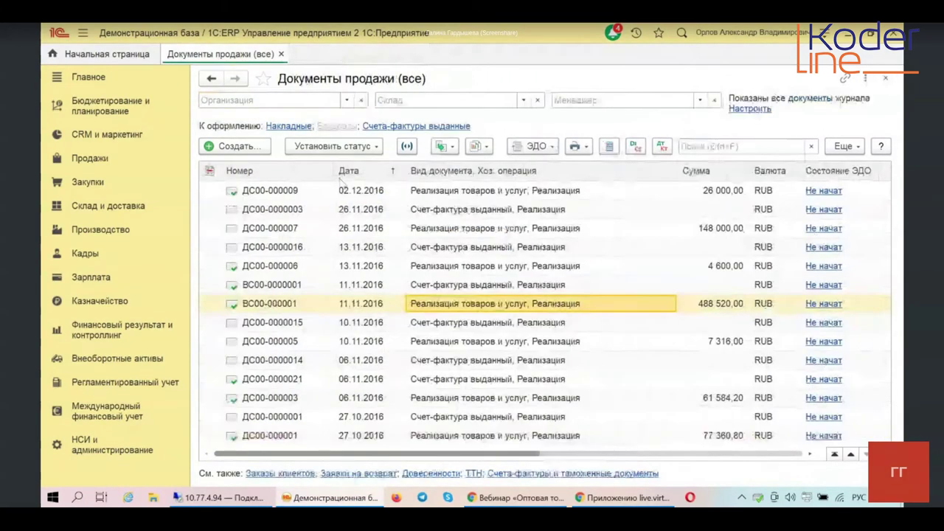
Open the "Доставка" workplace from the warehouse section and view its transport task list and task formation page
click(83, 209)
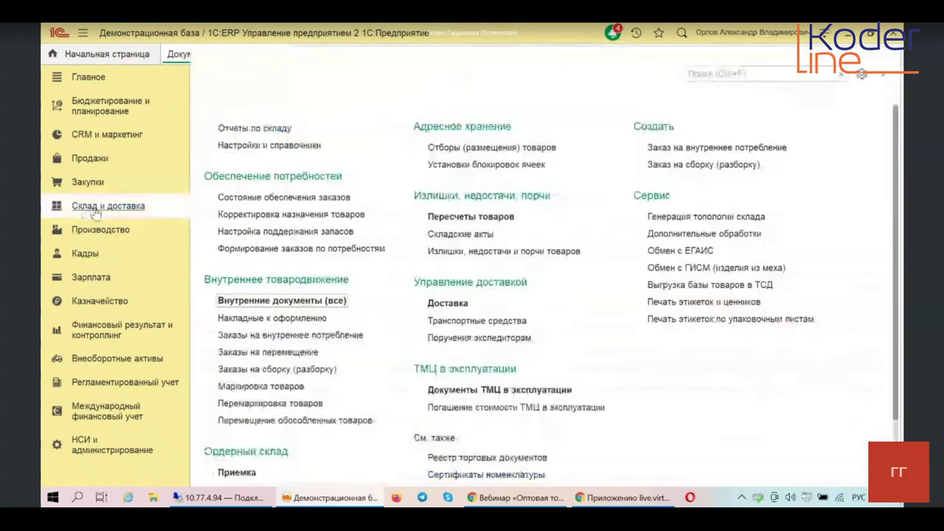
scroll(302, 345, down, 2)
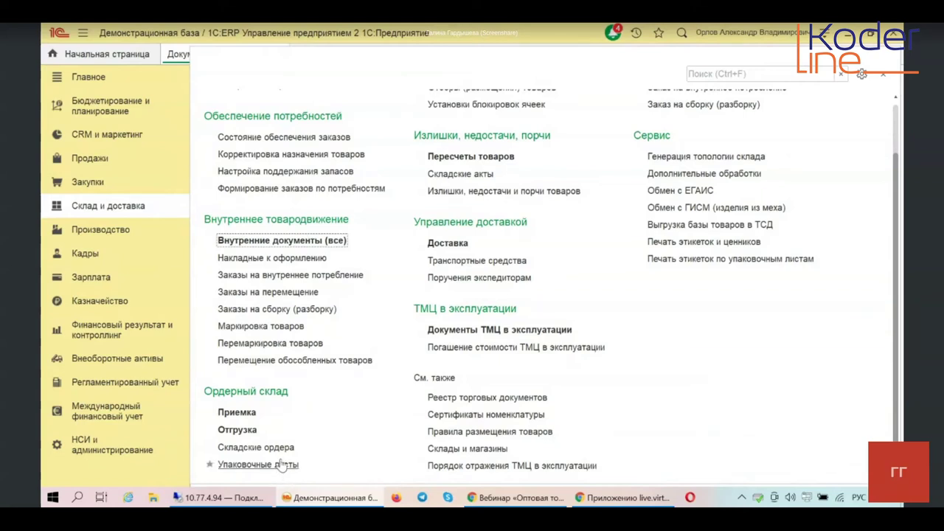
scroll(491, 218, up, 2)
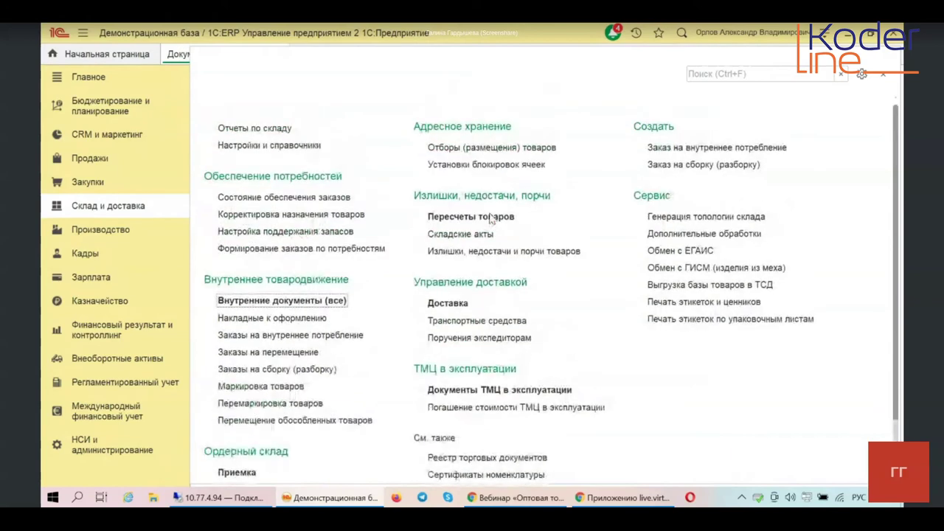
click(451, 304)
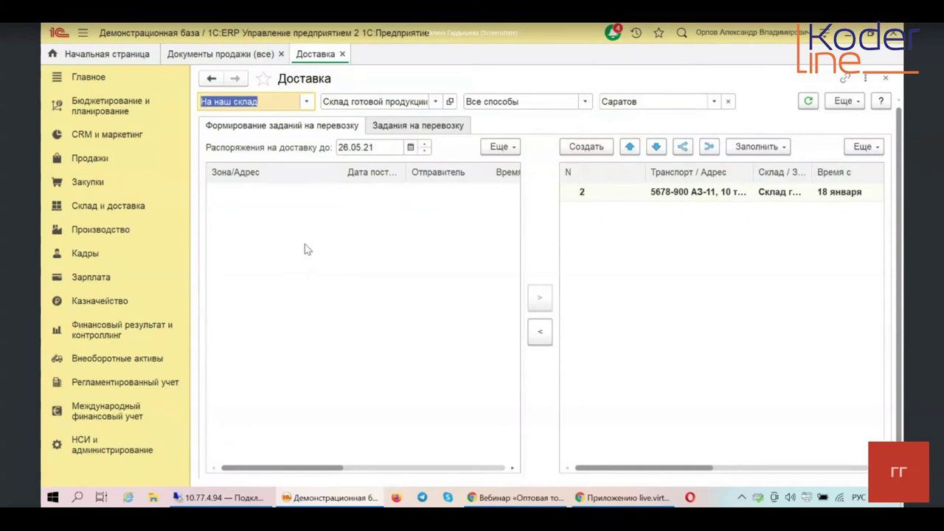
click(379, 128)
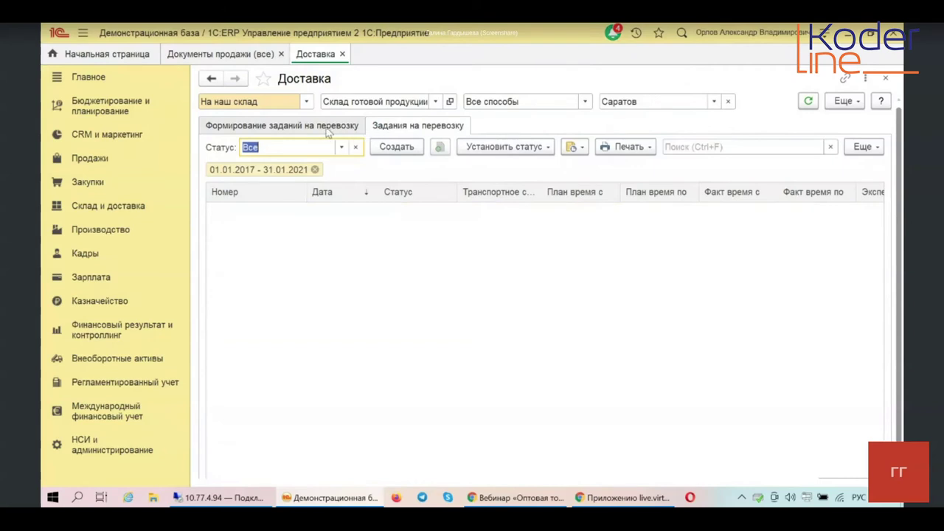
click(325, 129)
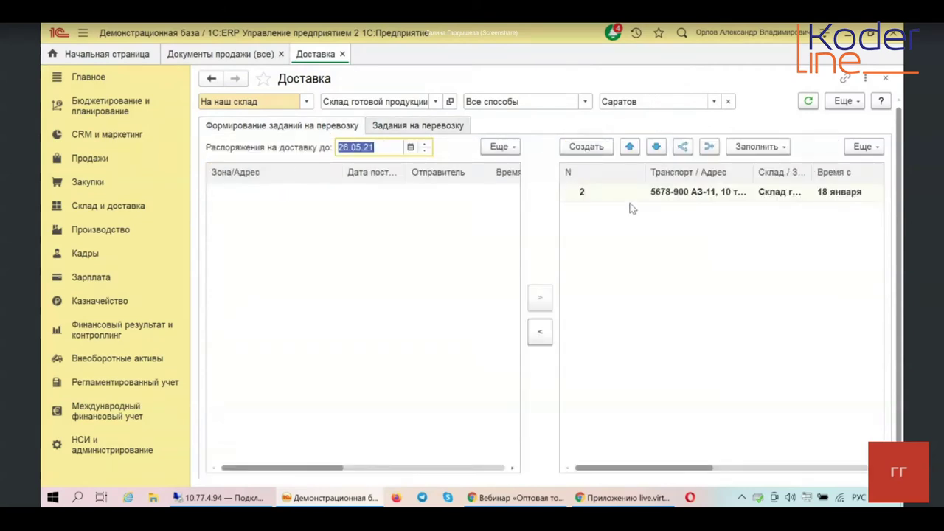
View the vehicle card from the "Транспорт / Адрес" field of the transport task and close it without changes
click(666, 197)
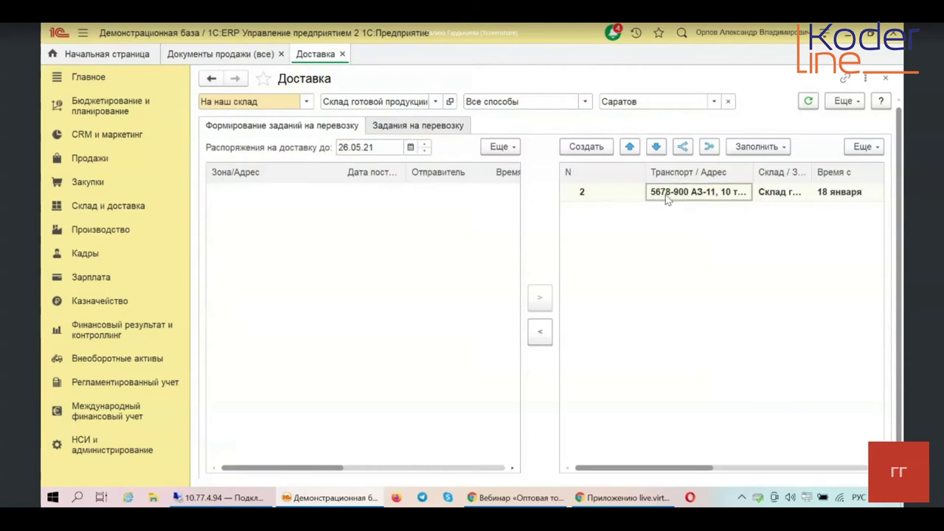
click(665, 195)
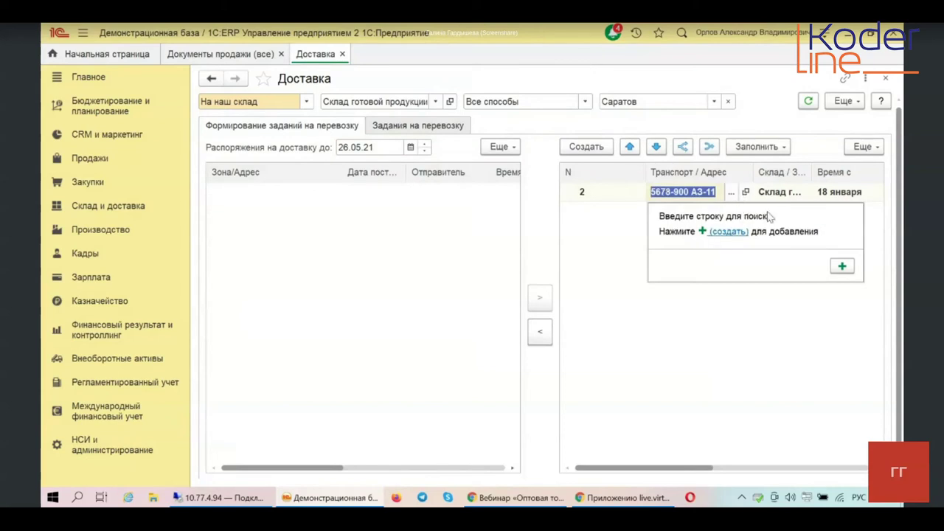
click(791, 304)
click(746, 192)
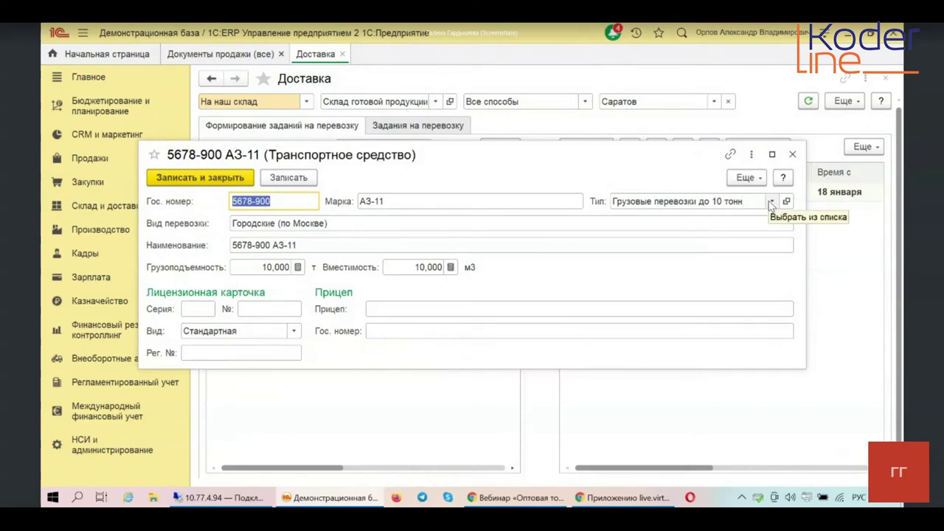
click(793, 154)
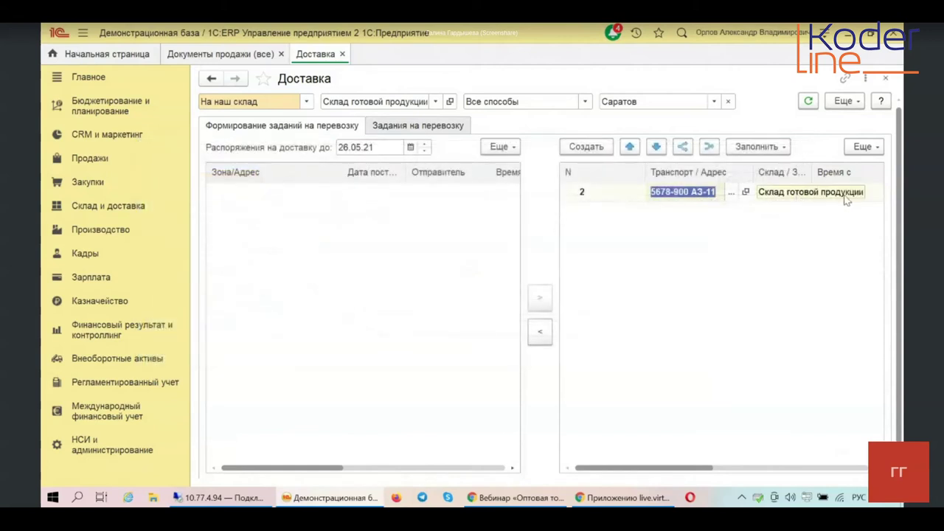
View the date picker for the transport task's "Время с" value, dismiss it and close the "Доставка" workplace
click(845, 196)
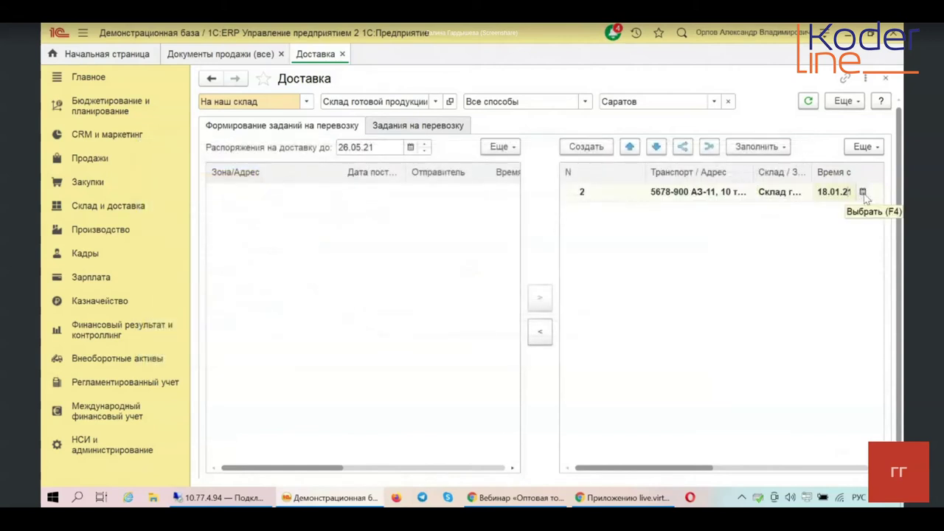
click(863, 193)
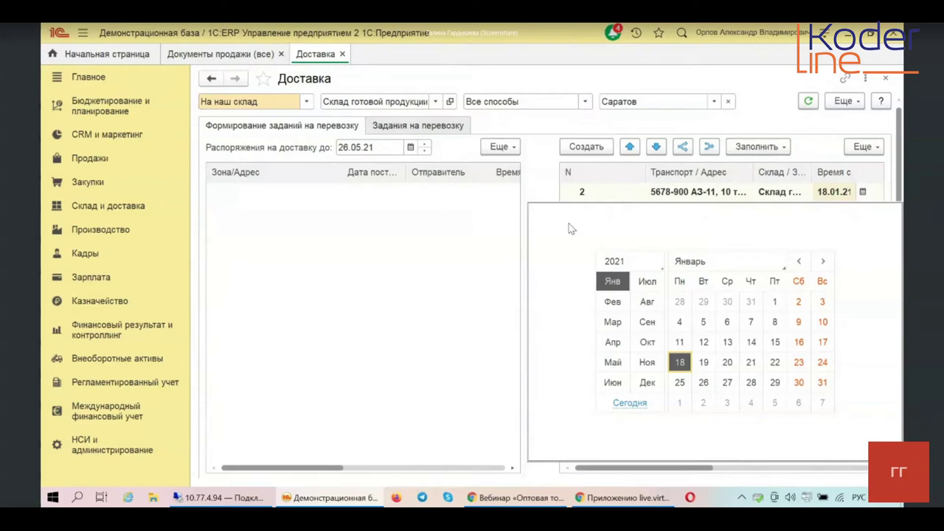
click(542, 180)
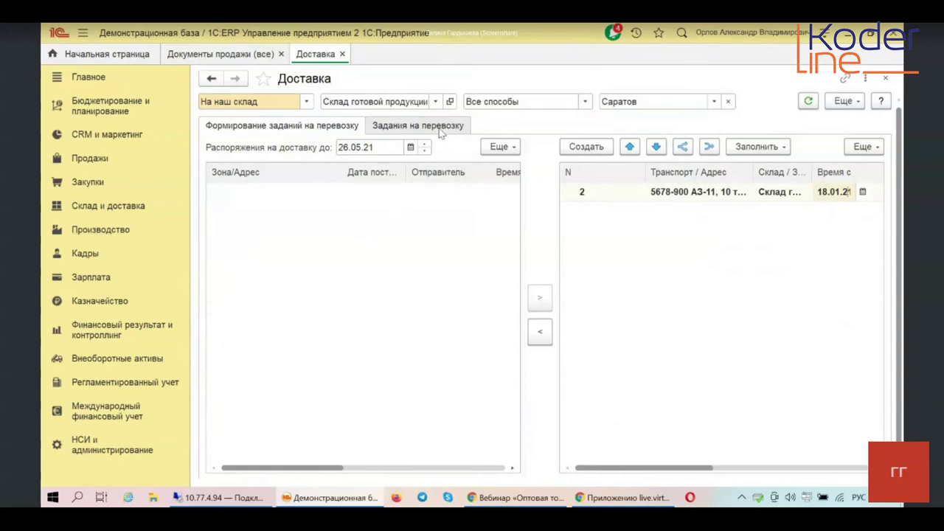
click(886, 78)
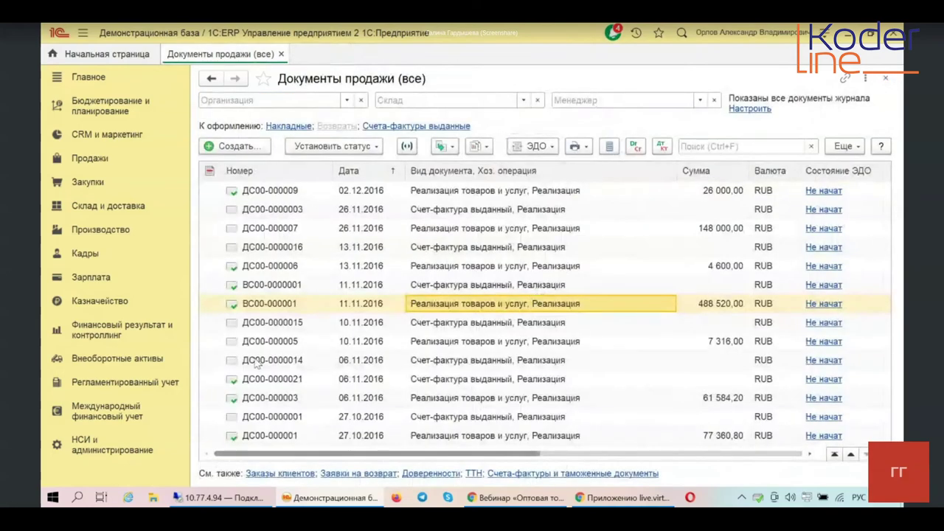
Open the 25.01.2021 document from "Поручения экспедиторам" and review its available reports and "Описание поручения" text
click(88, 209)
click(500, 339)
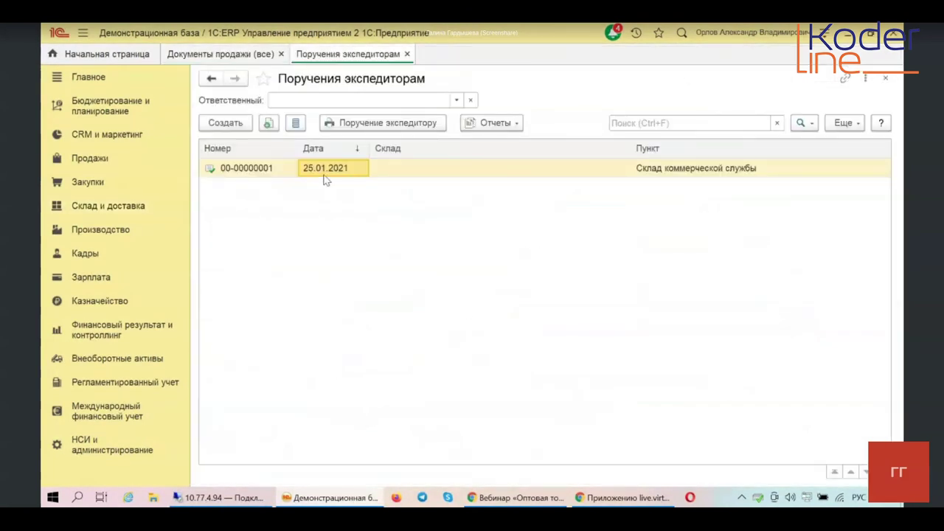
double_click(325, 168)
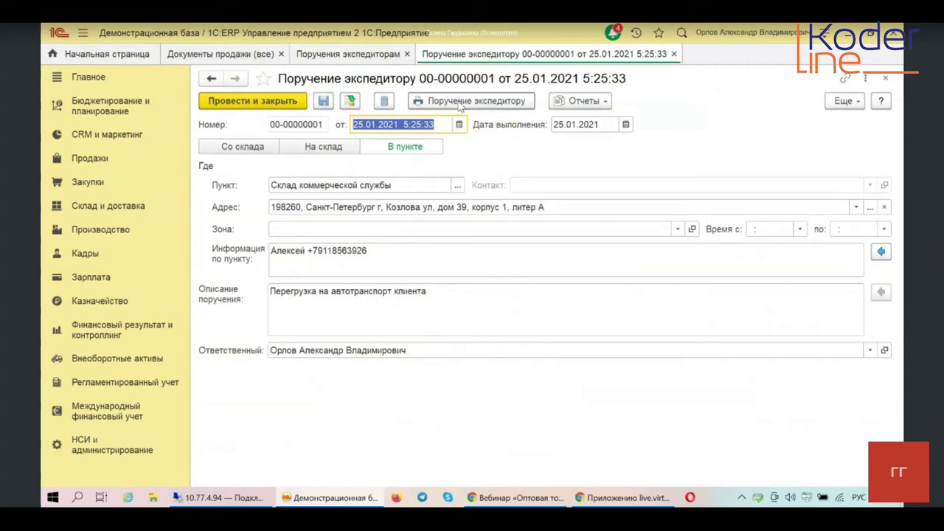
click(606, 104)
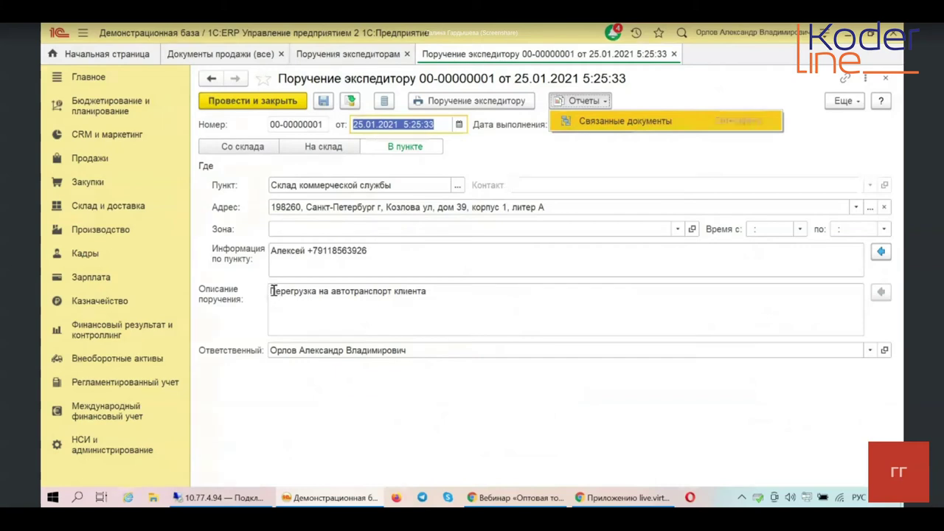
drag(273, 291, 431, 297)
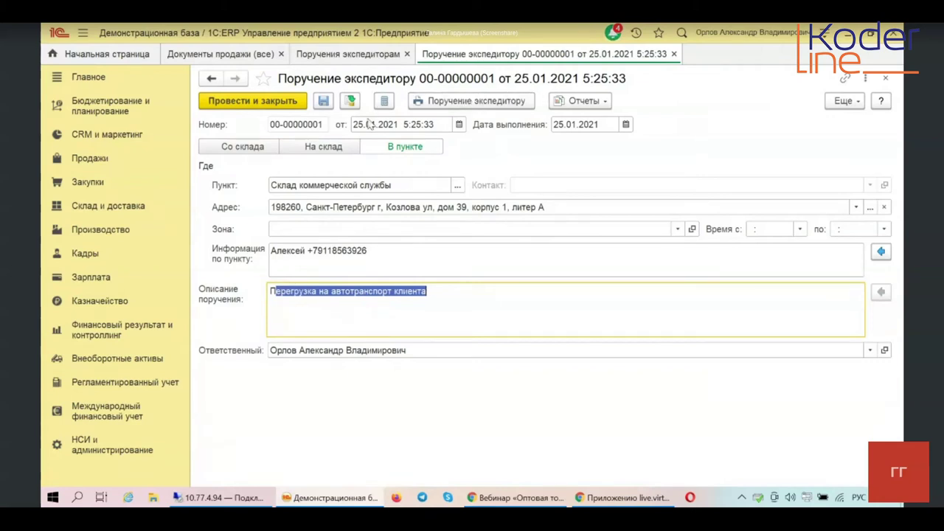
Preview the "Поручение экспедитору" print form, then close the preview and the document
click(496, 100)
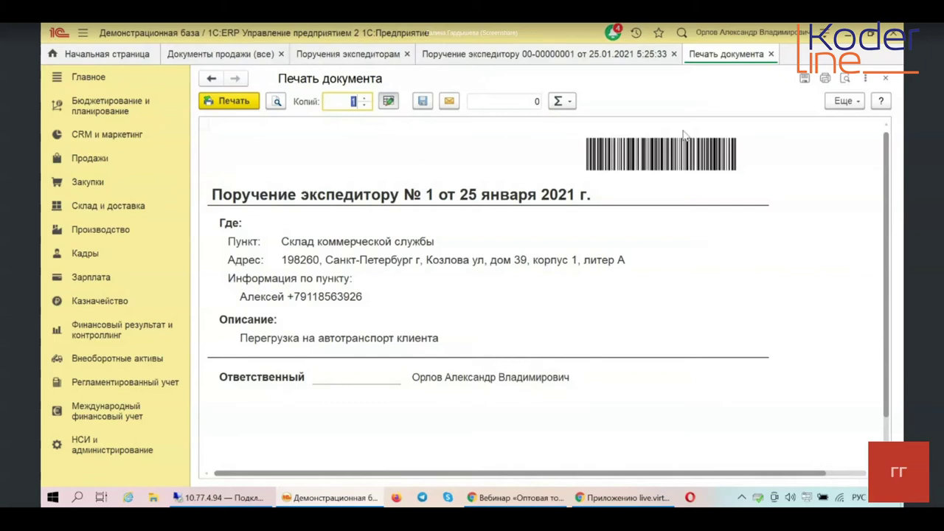
click(885, 79)
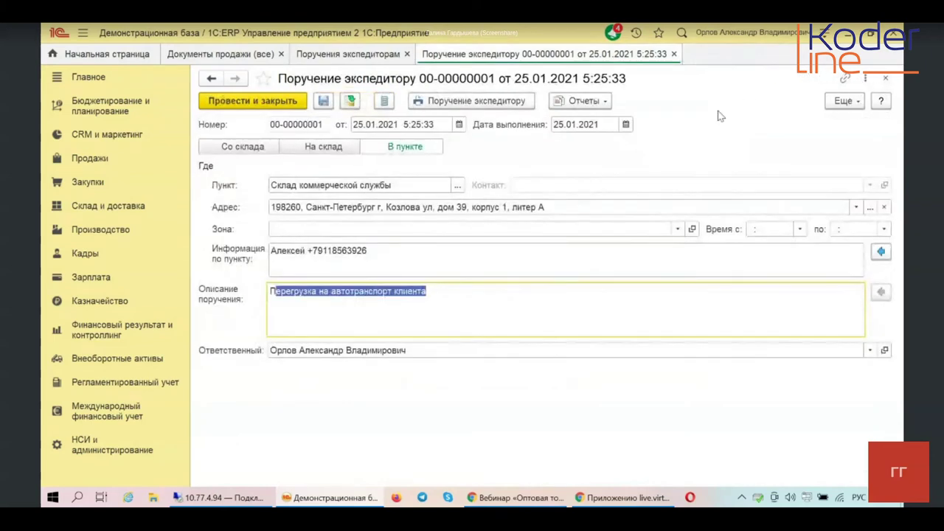
click(880, 79)
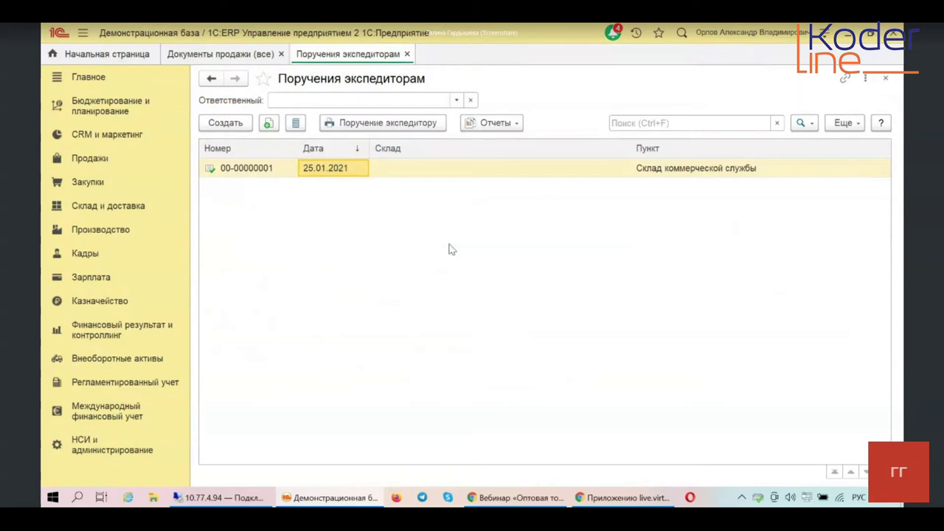
Start a new goods recount from "Пересчеты товаров" and review its "Товары" and "Основное" pages
click(78, 205)
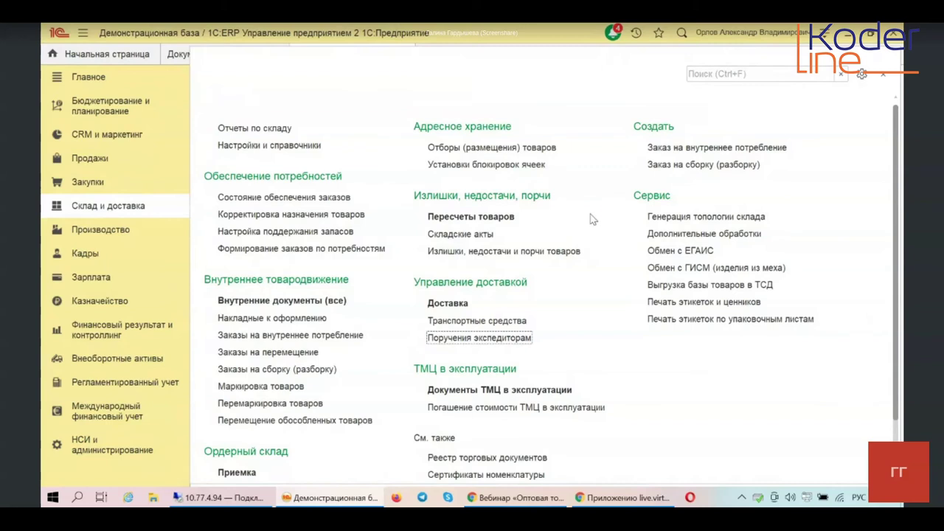
click(496, 222)
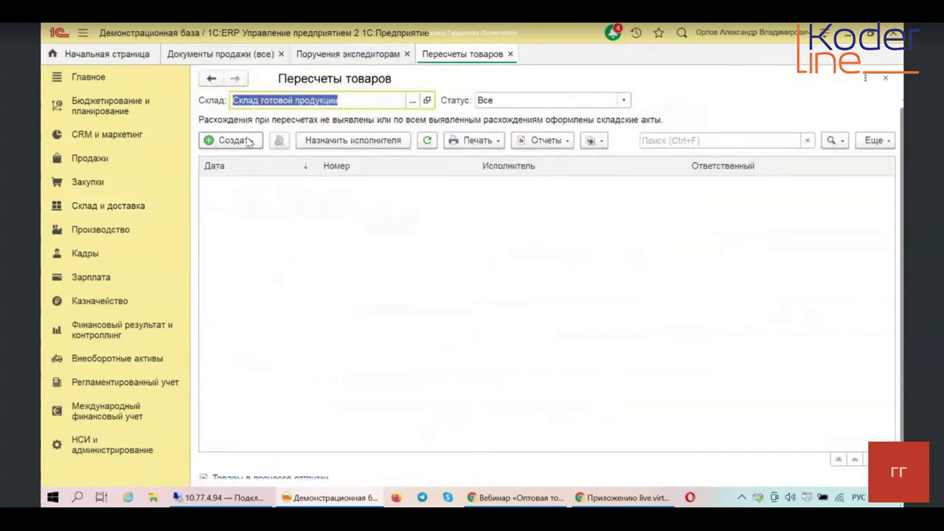
click(232, 140)
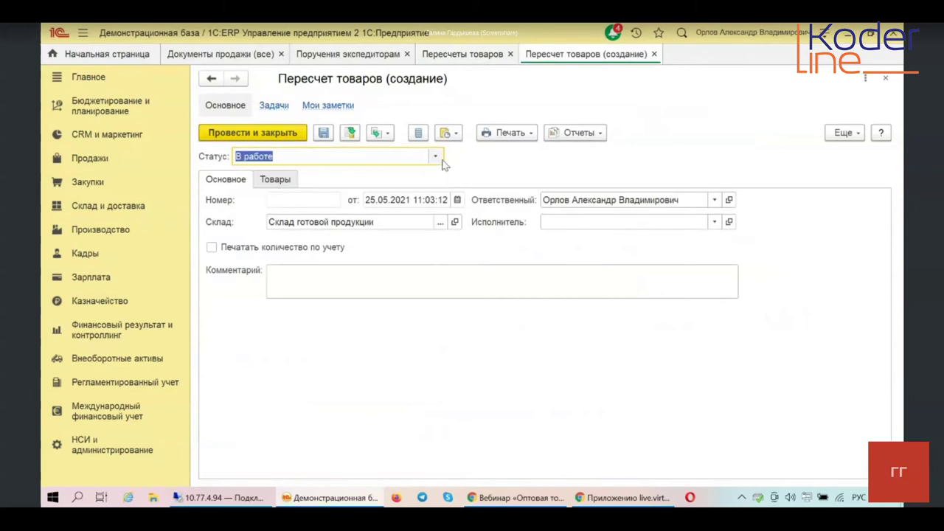
click(276, 179)
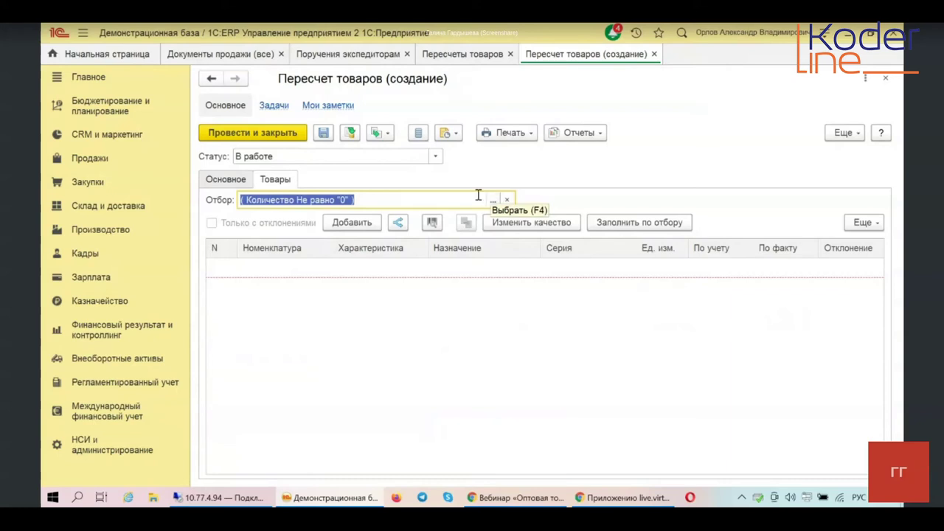
click(214, 182)
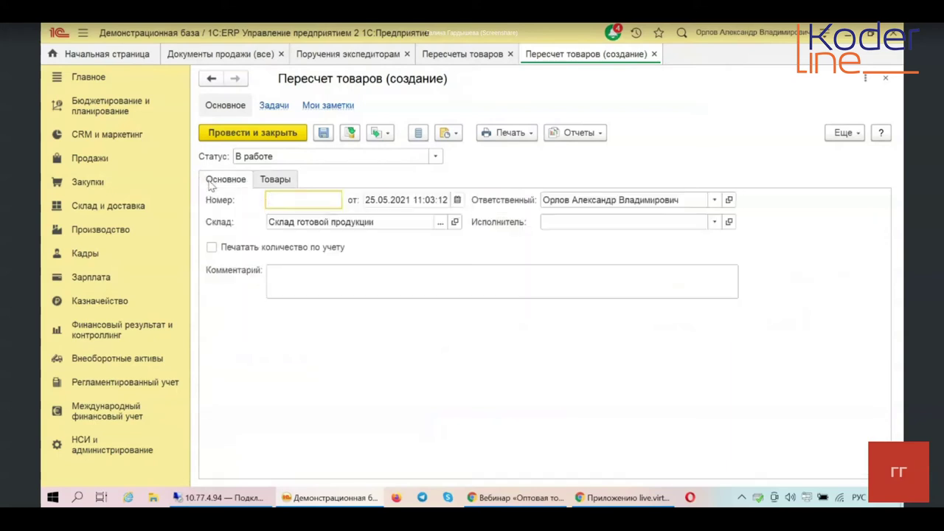
Review the recount's print forms, cancel printing "Инвентаризационная опись (ИНВ-3)", and close the unsaved recount and both open warehouse lists
click(501, 134)
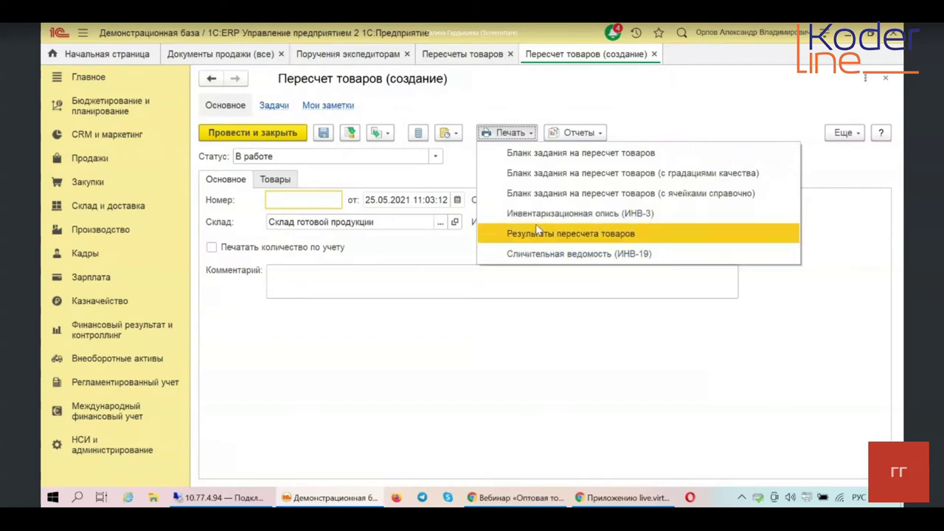
click(539, 215)
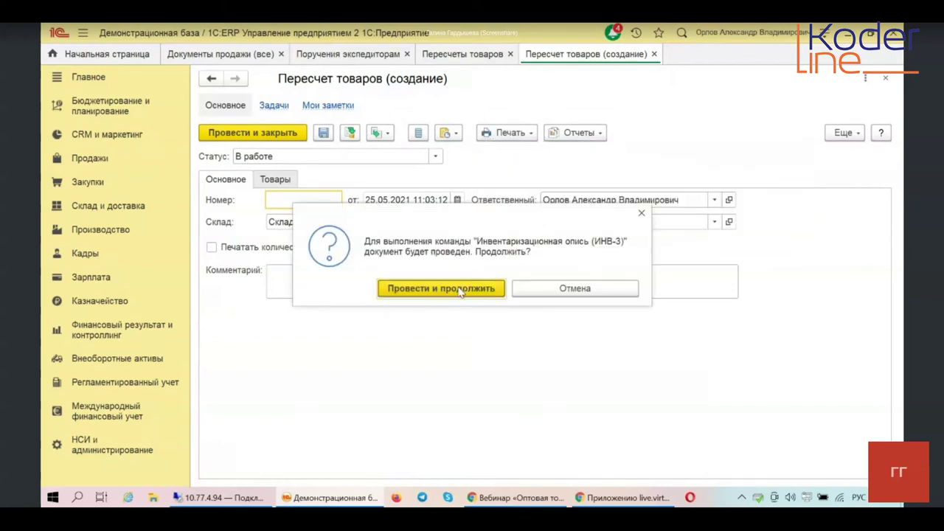
click(641, 213)
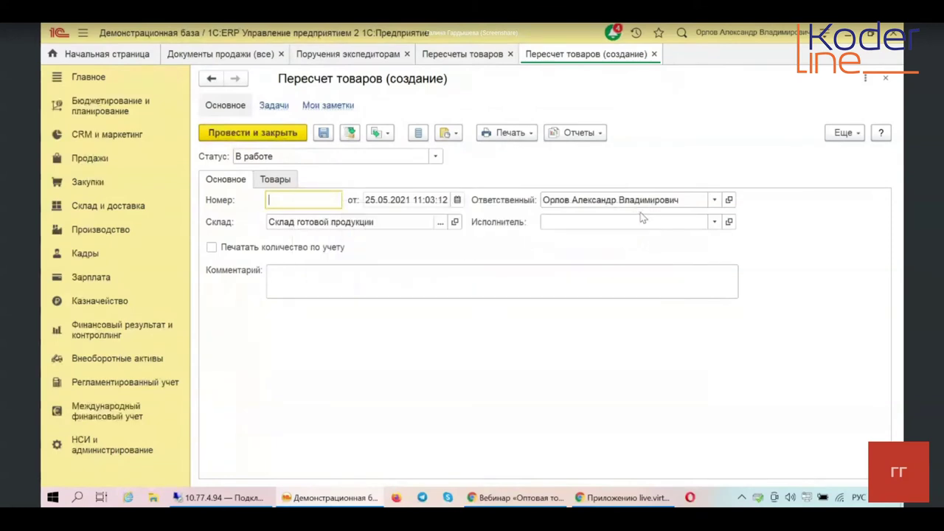
click(888, 80)
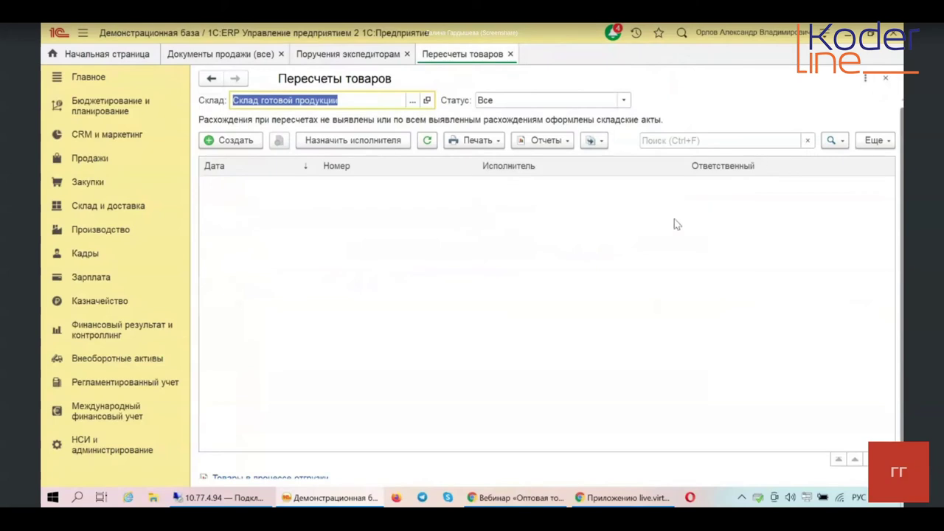
click(886, 77)
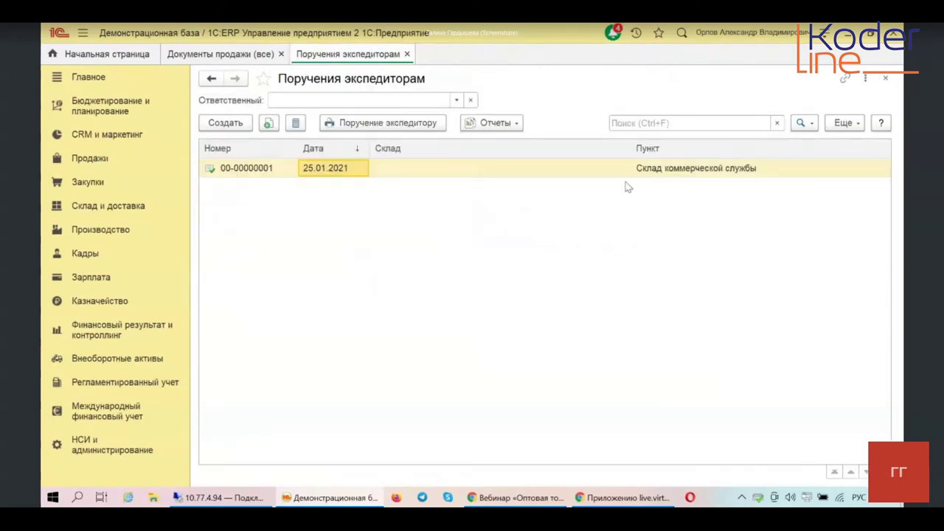
click(885, 79)
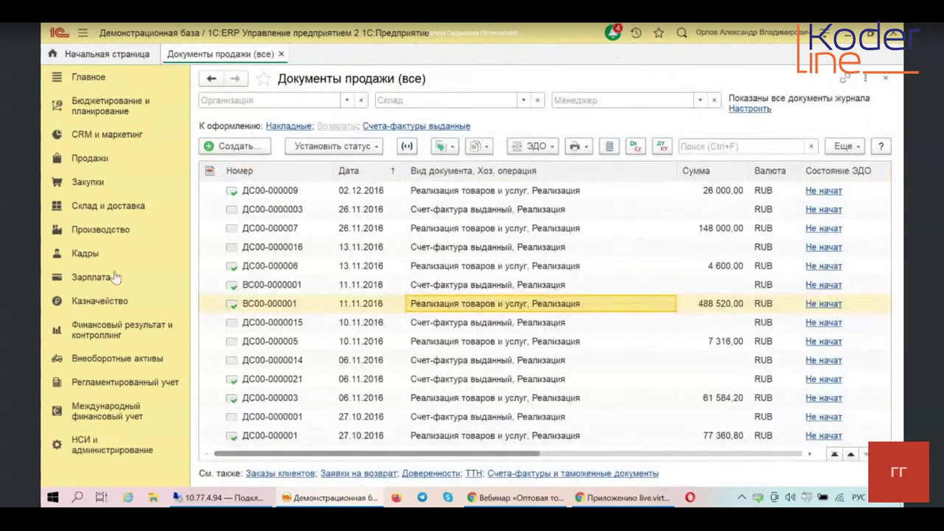
Review the remaining functions of the "Склад и доставка" section, including its service commands, and close the section
click(85, 210)
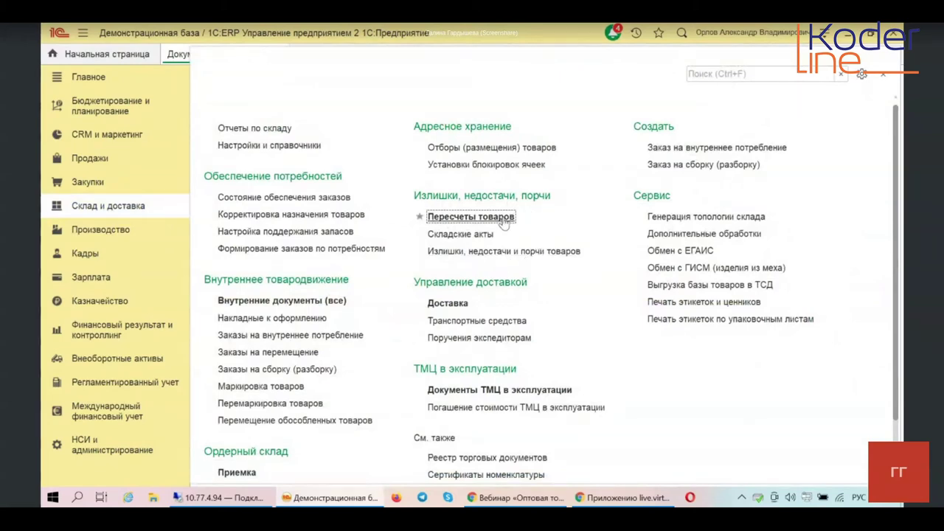
scroll(500, 233, down, 2)
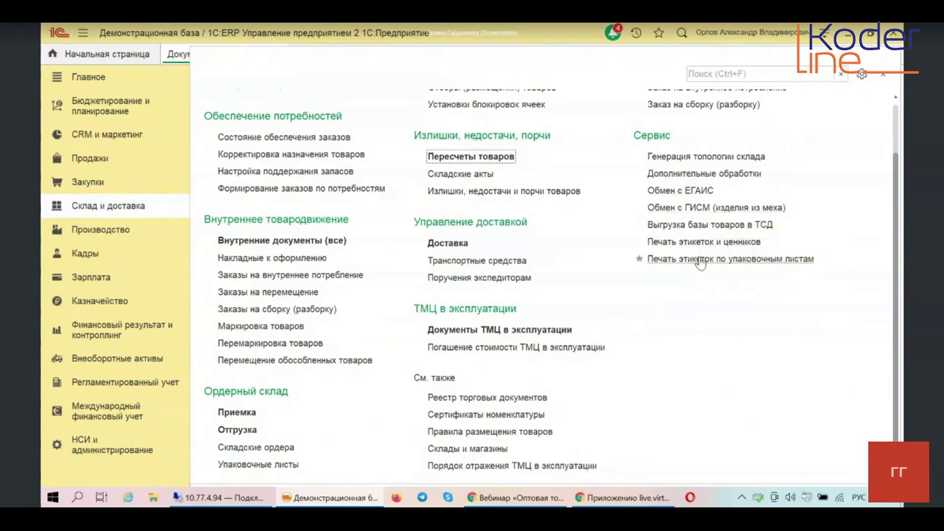
click(81, 209)
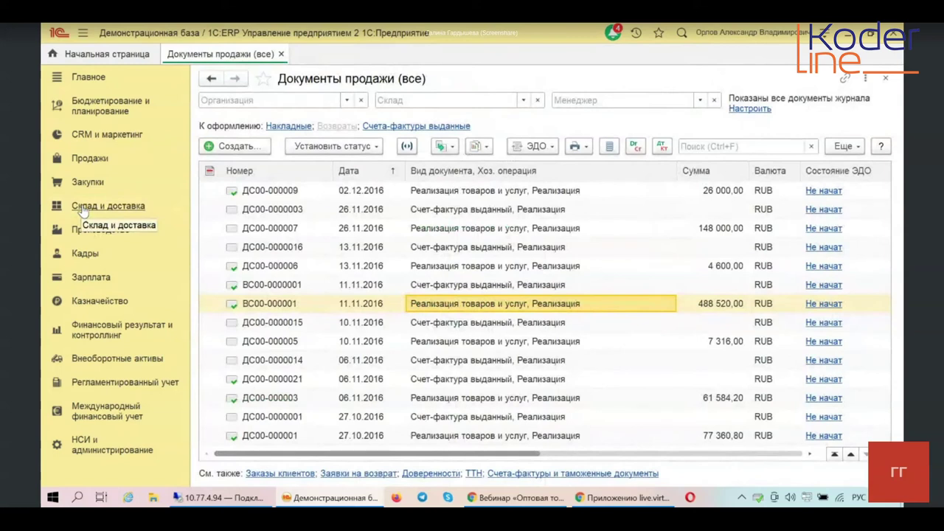
Select the Ассоль order in "Заказы клиентов", review the available order reports and open its "Дополнительные сведения"
click(81, 163)
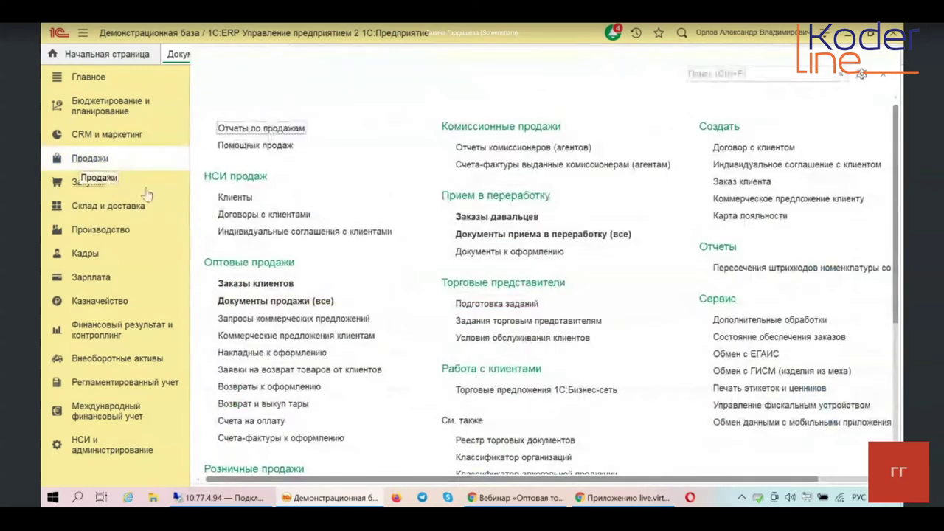
click(241, 284)
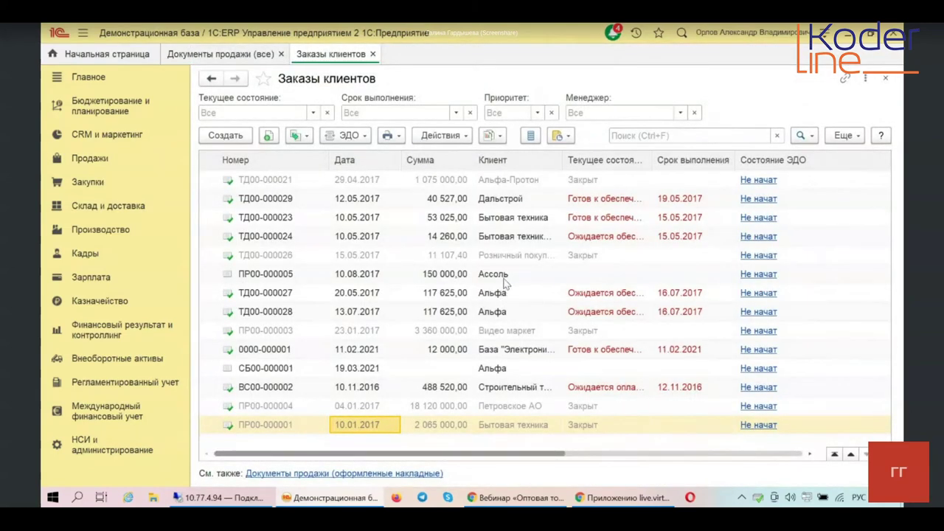
click(446, 277)
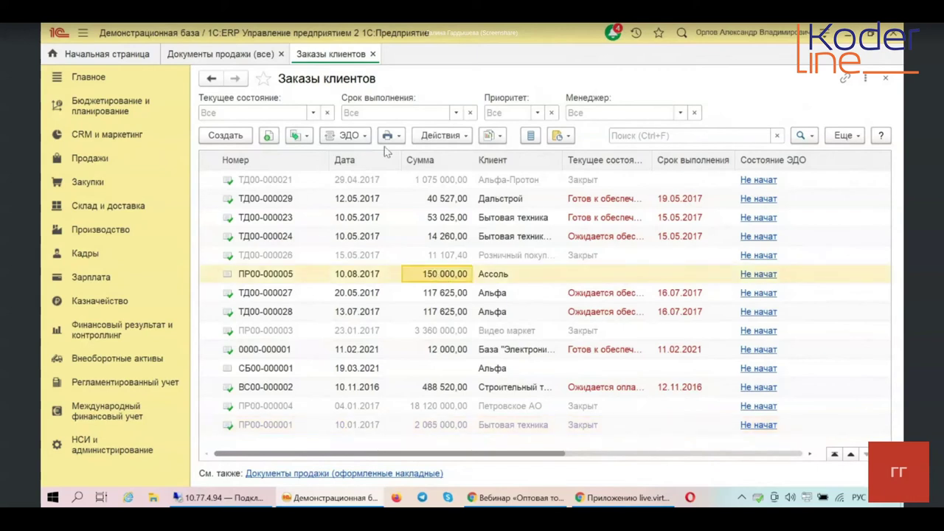
click(493, 135)
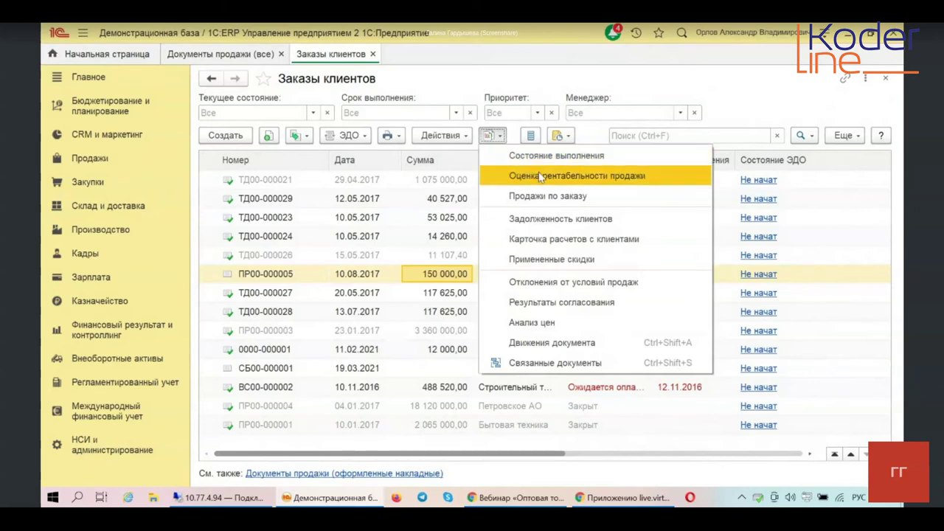
click(566, 137)
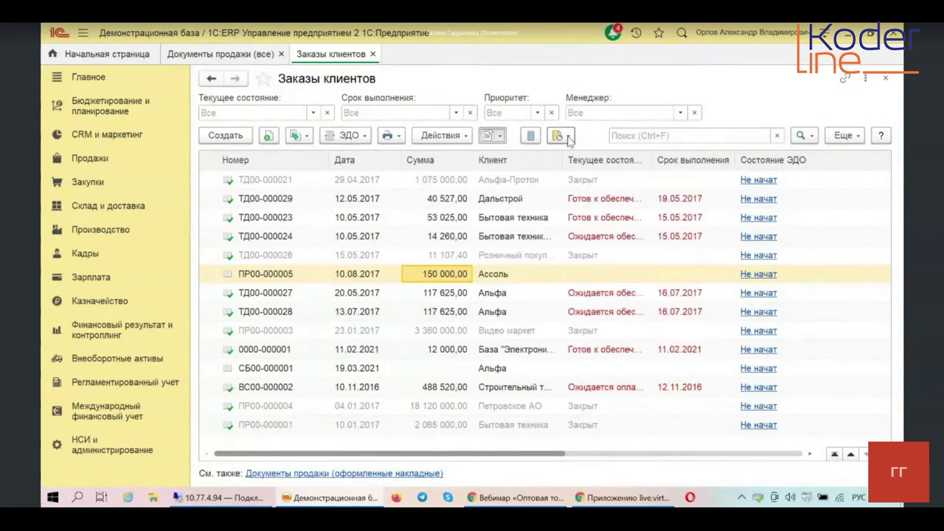
click(530, 136)
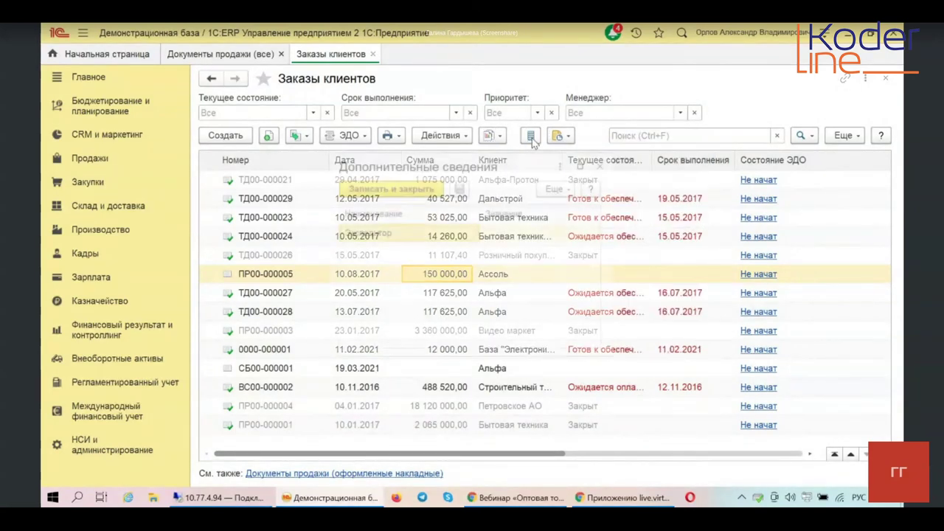
Close the order's "Дополнительные сведения" and review the functions listed in the "Склад и доставка" section
click(603, 164)
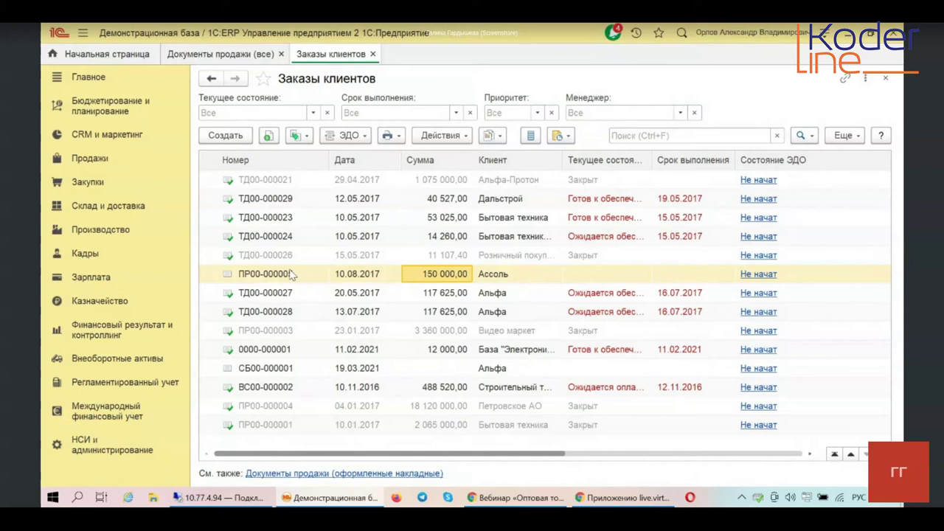
click(92, 212)
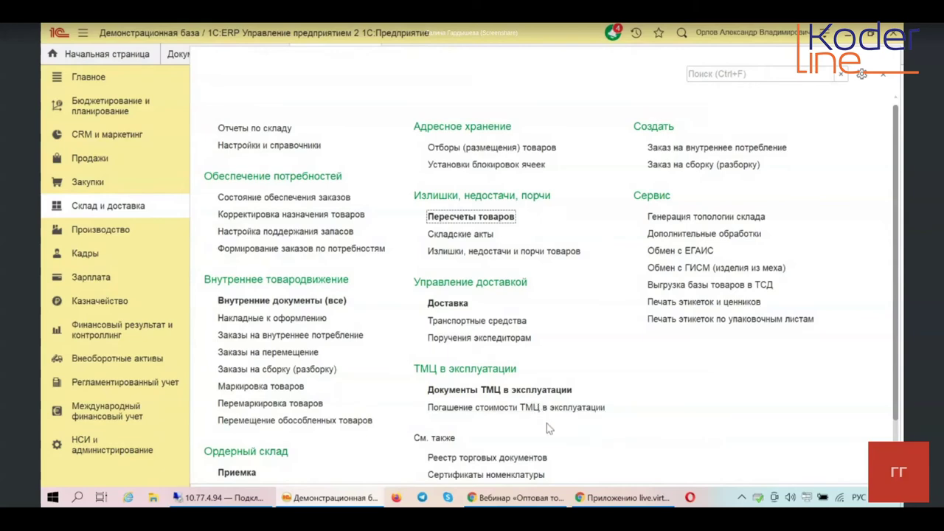
scroll(547, 424, down, 2)
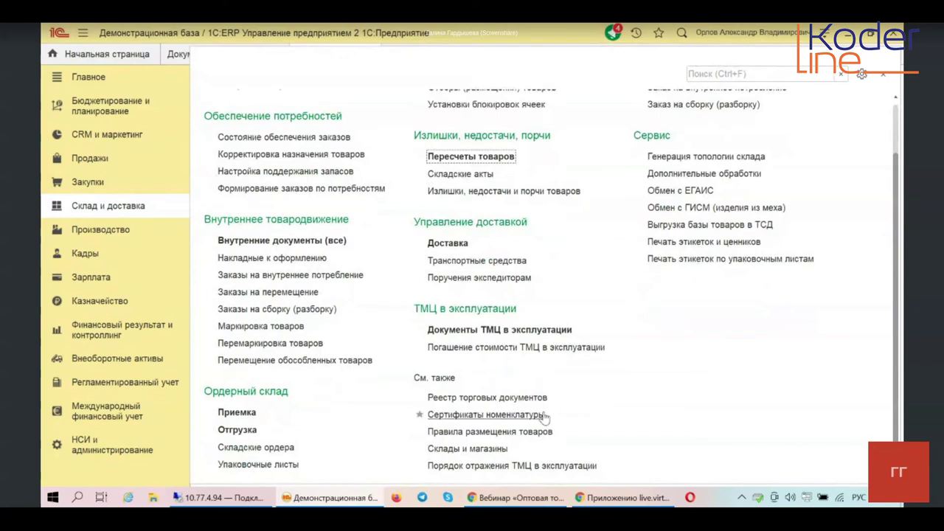
mouse_move(544, 419)
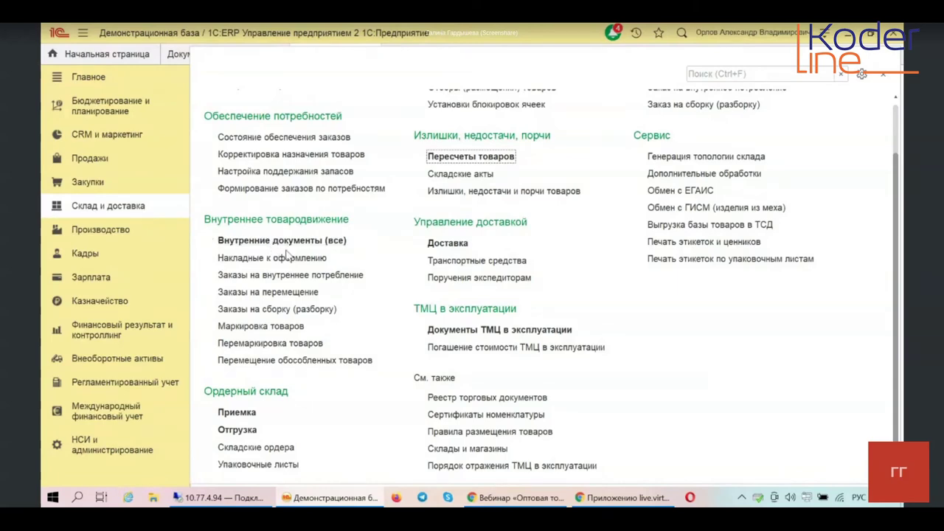
scroll(630, 315, up, 2)
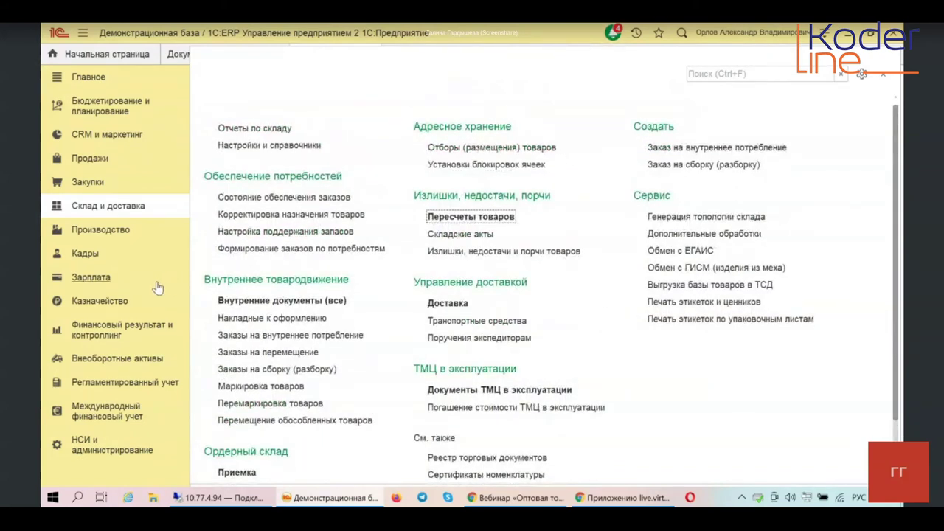
Open "Заявки на расходование ДС" from the "Казначейство" section, review the statuses available for requests, and close the list
click(81, 303)
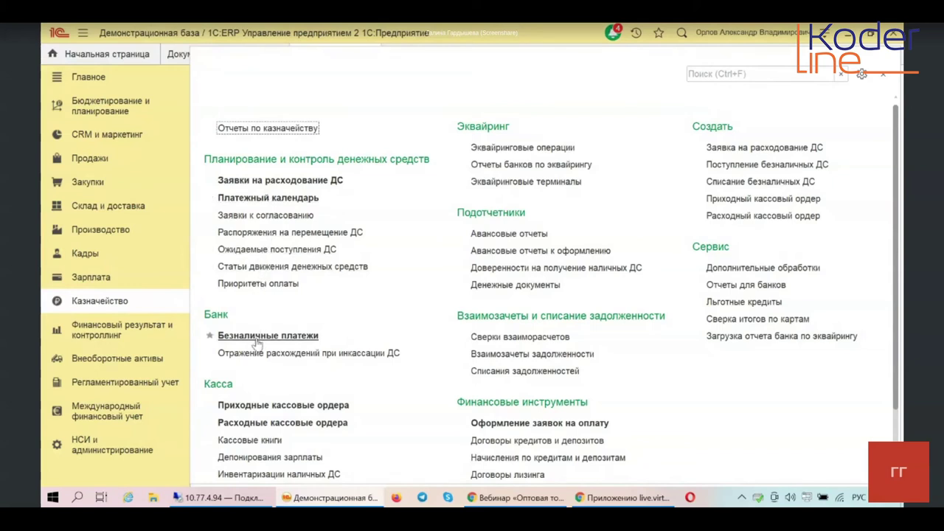
click(294, 185)
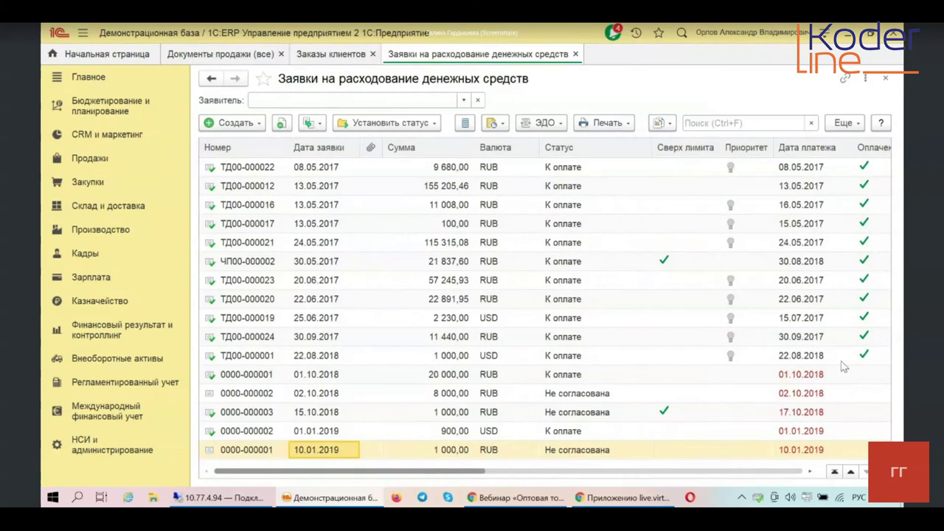
click(363, 127)
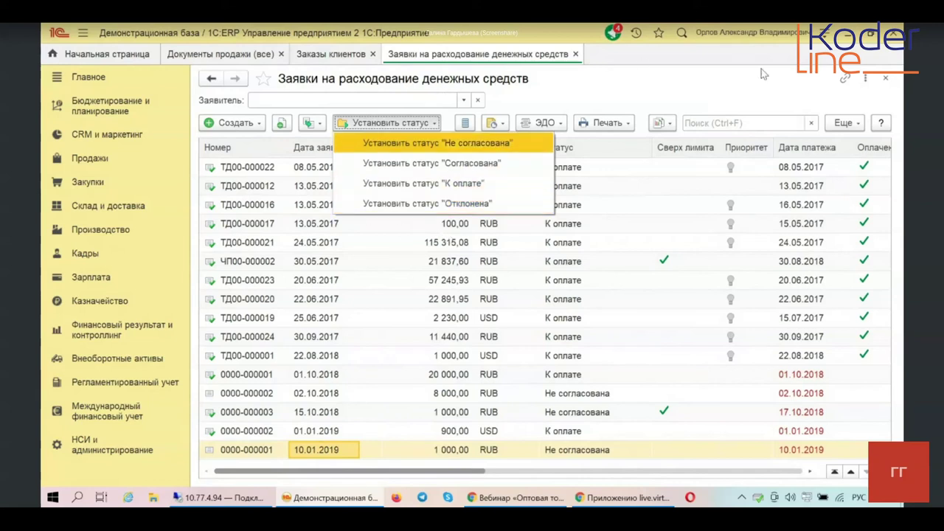
click(886, 79)
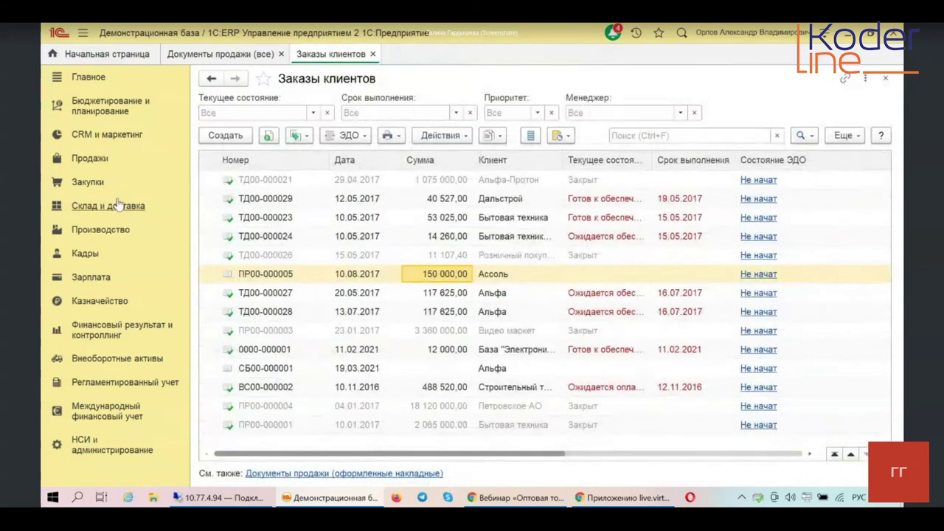
Review the remaining functions of the "Казначейство" section, including bank, cash, settlements and financial instruments
click(77, 301)
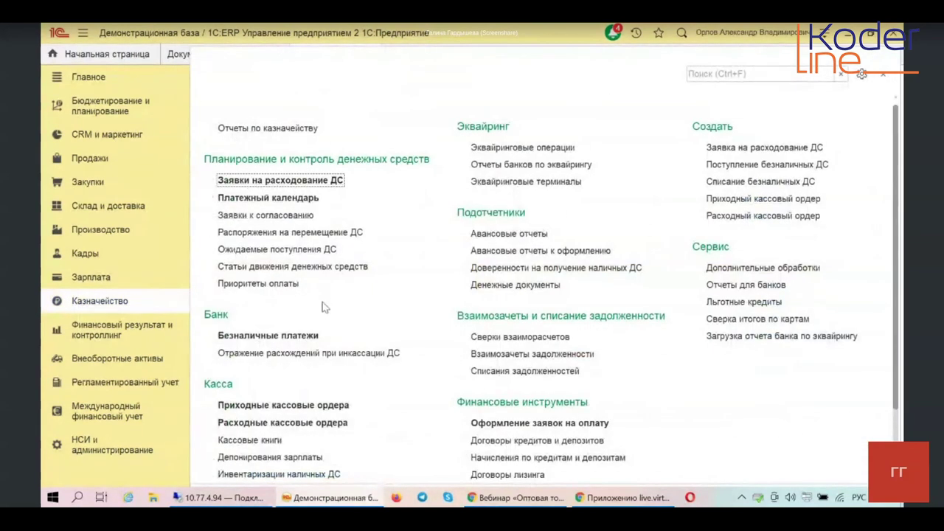
scroll(326, 324, down, 3)
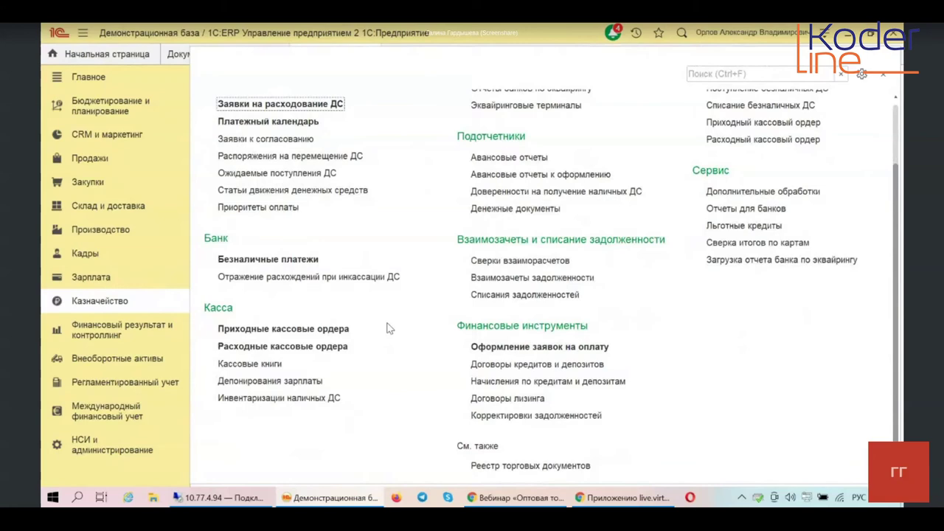
scroll(386, 326, up, 3)
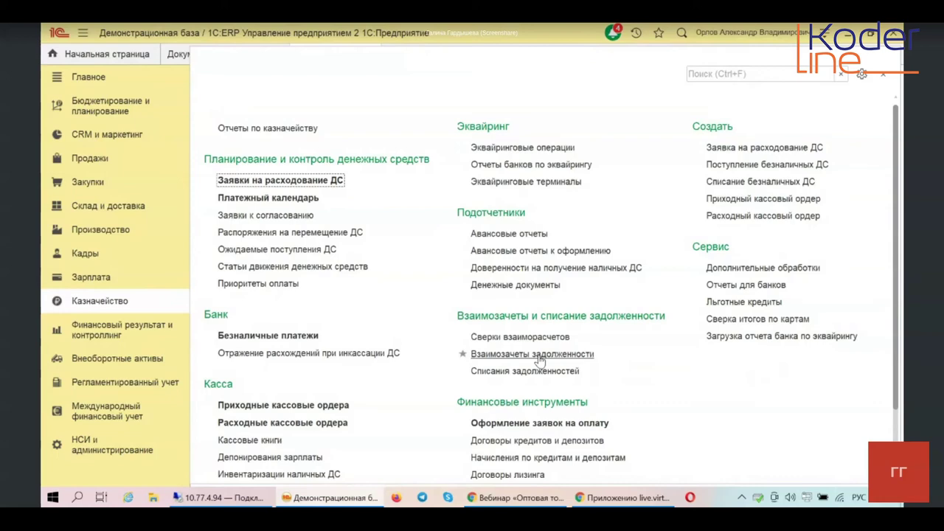
scroll(540, 360, down, 2)
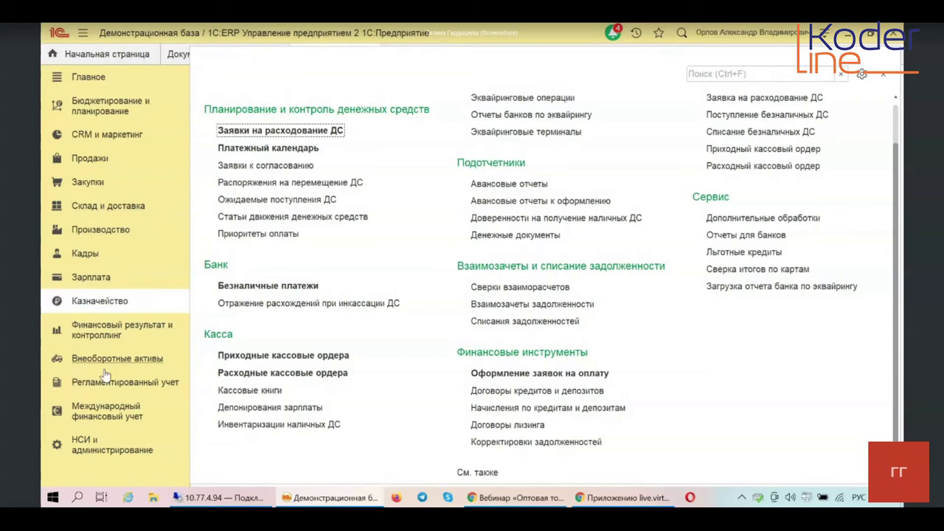
Review the report list in "Отчеты по финансовому результату" and view the "Продажи между организациями" report form, closing it without generating the report
click(105, 332)
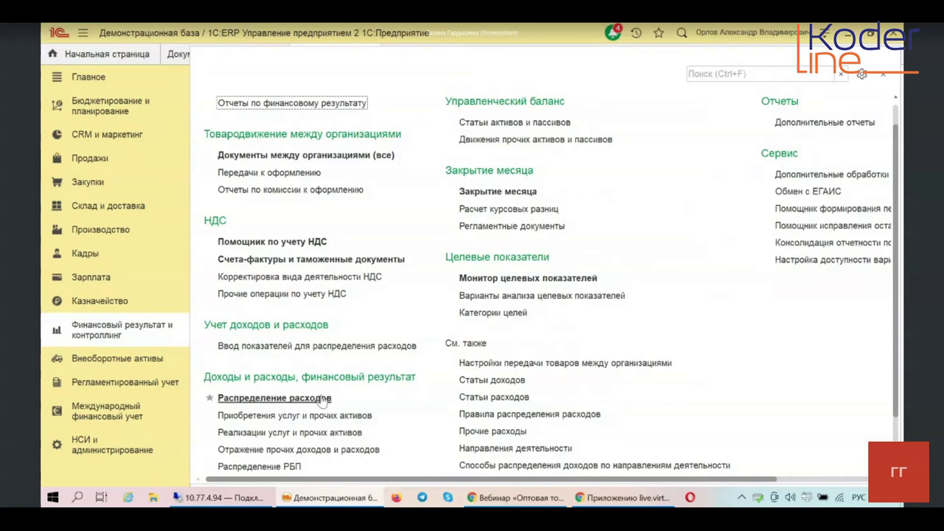
click(221, 103)
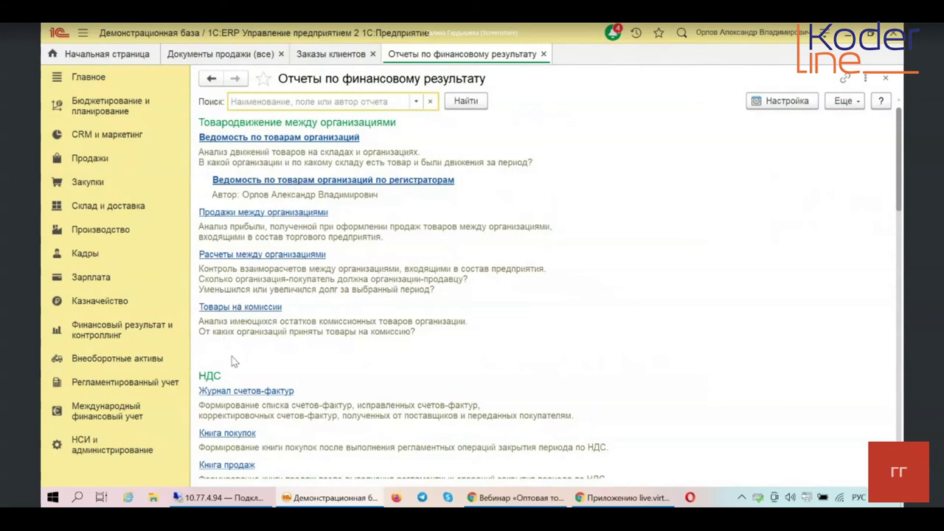
scroll(232, 357, down, 7)
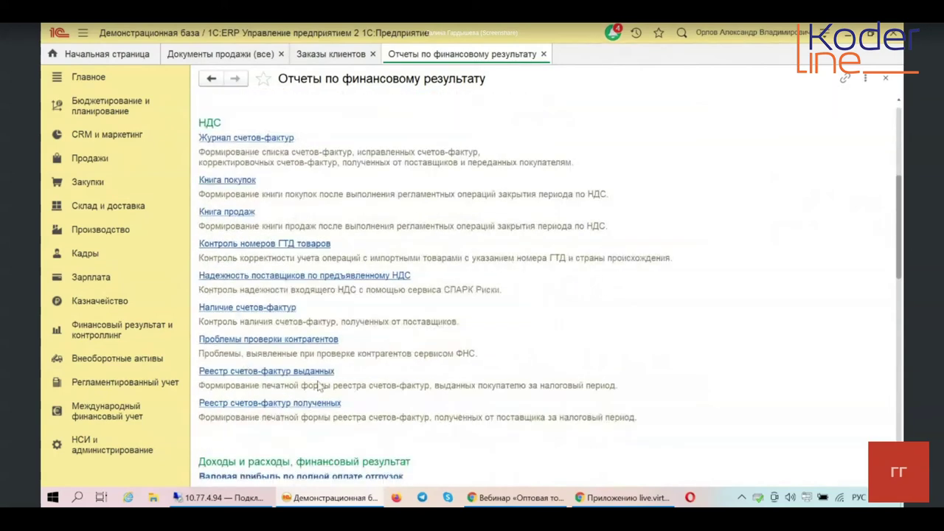
scroll(405, 415, down, 4)
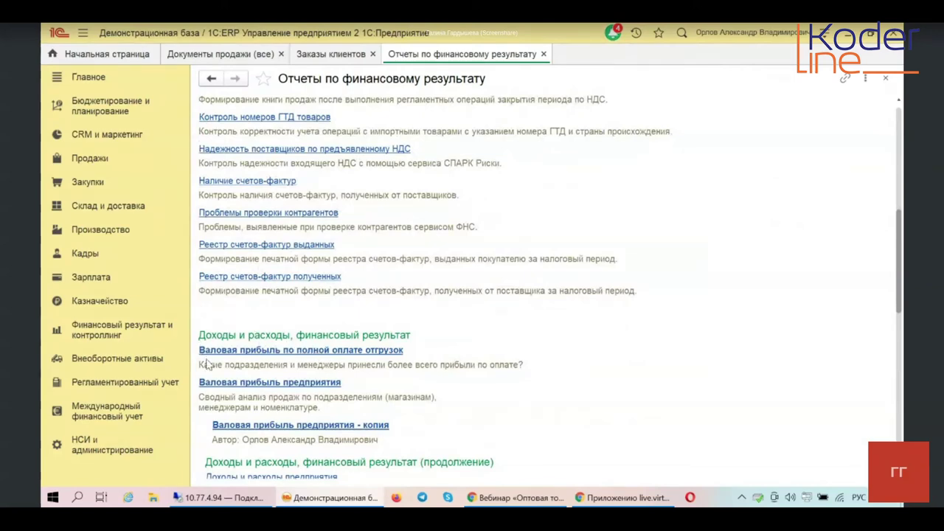
scroll(228, 390, down, 8)
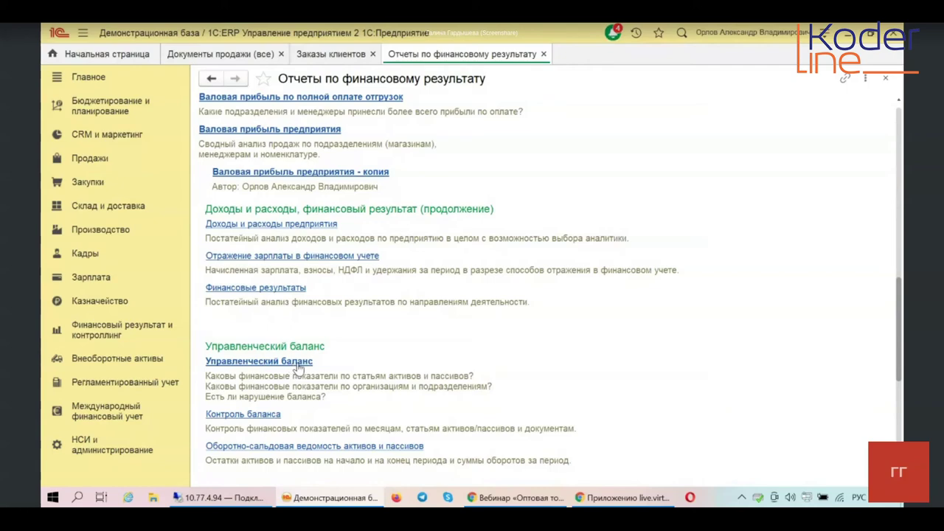
scroll(299, 367, up, 20)
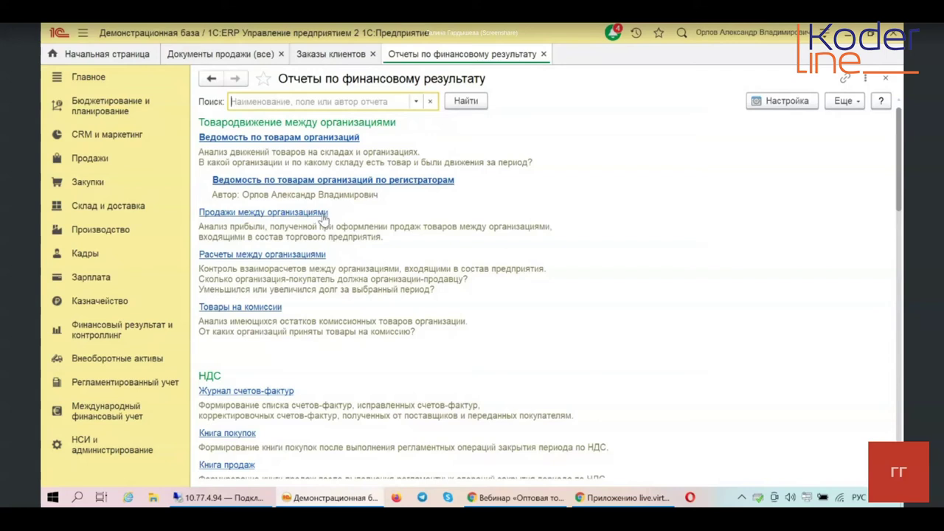
click(207, 213)
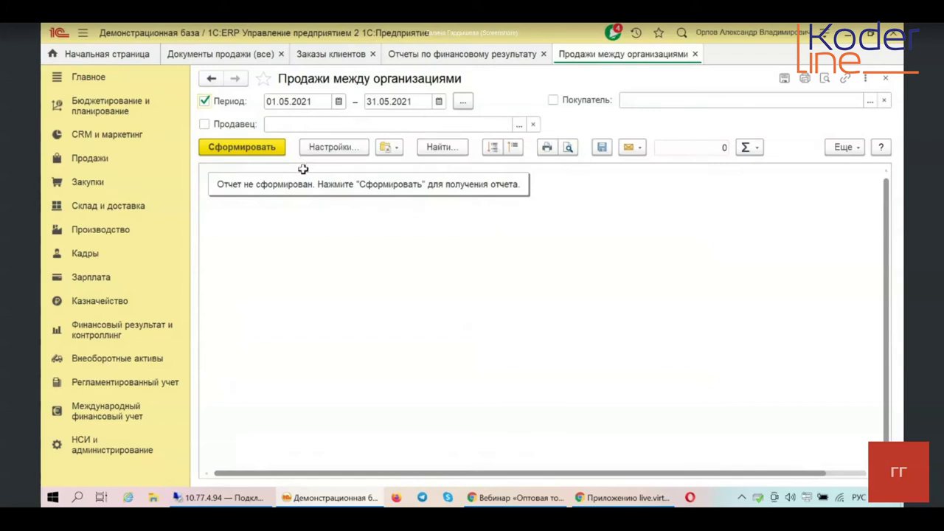
click(884, 78)
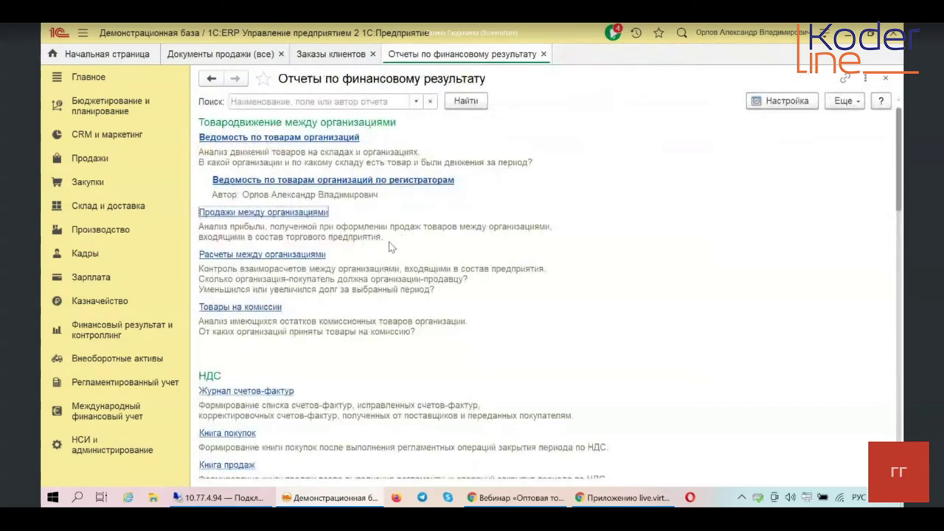
Open "Счета-фактуры на полученные авансы" from "Помощник по учету НДС" and set the organization to ООО "Деловой союз"
click(105, 326)
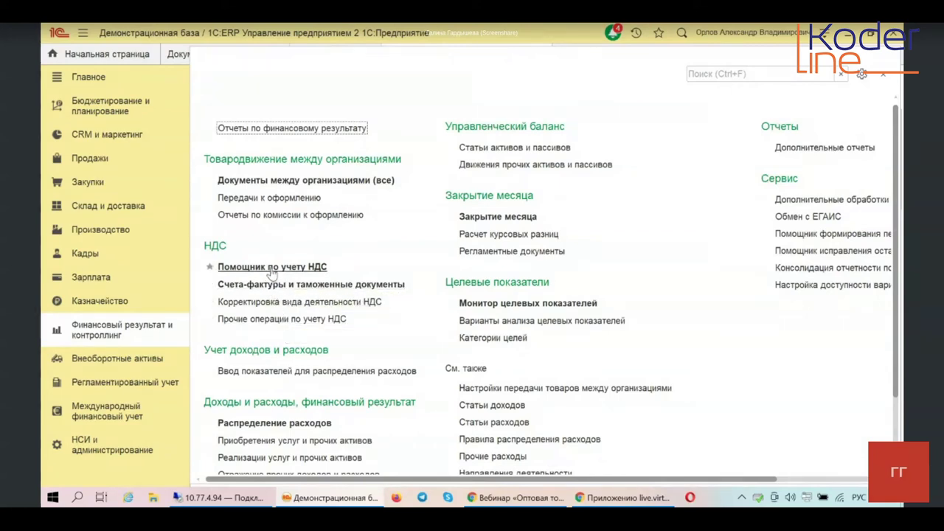
click(270, 269)
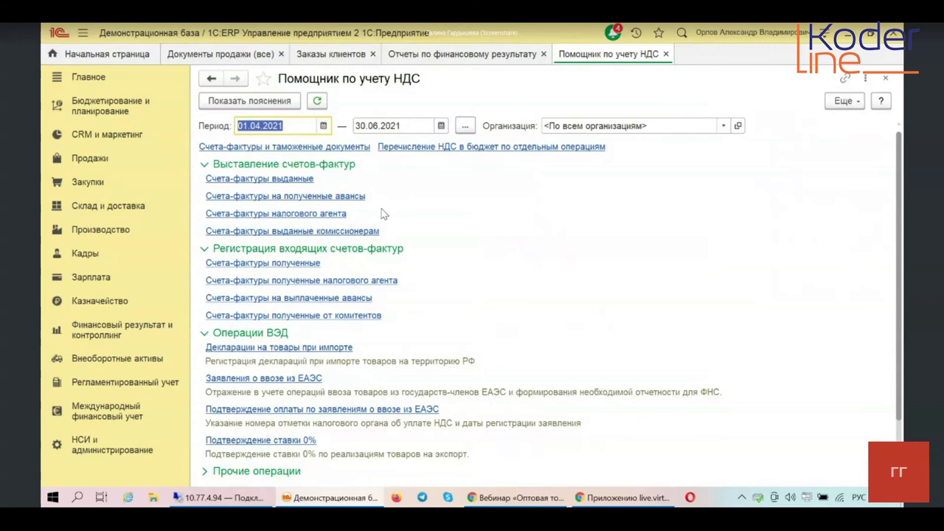
click(324, 196)
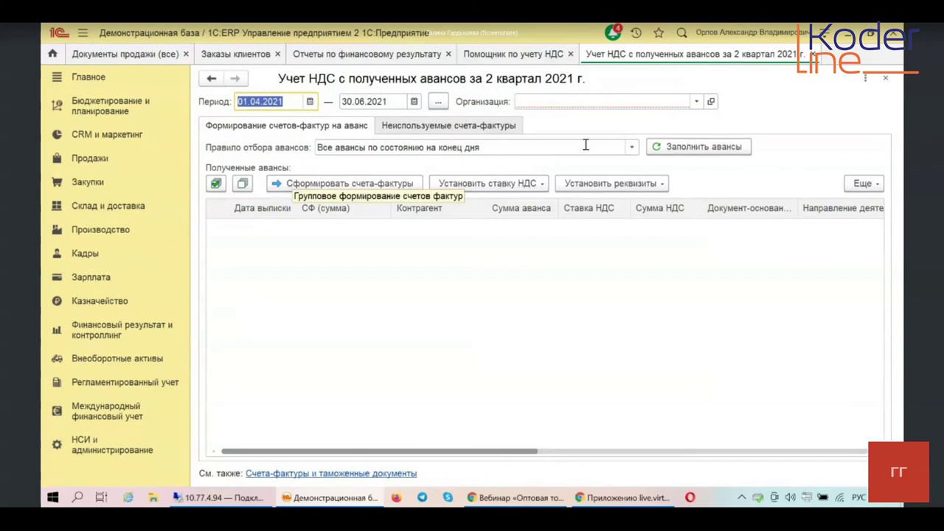
click(696, 101)
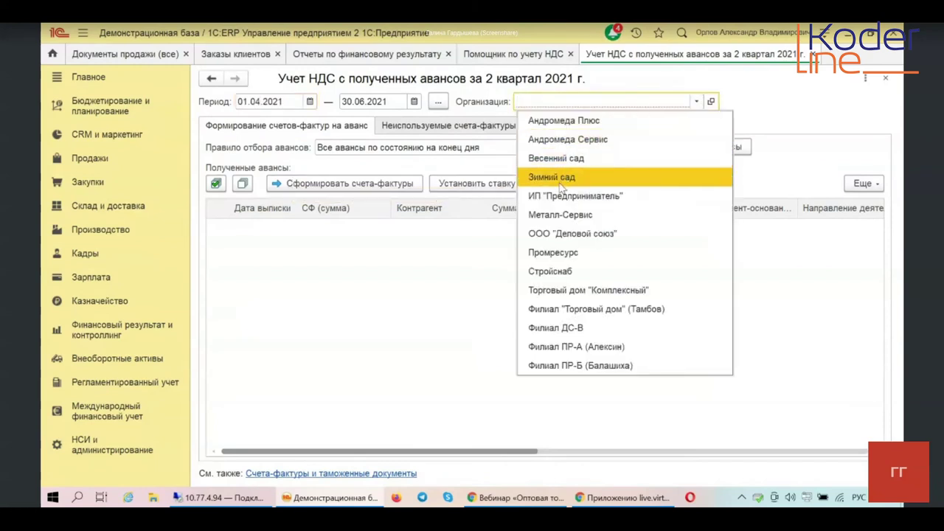
click(553, 233)
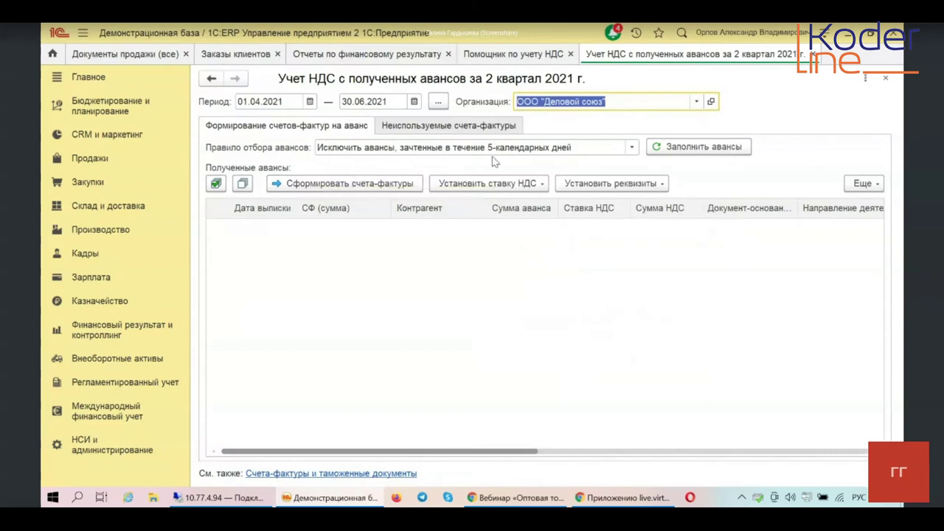
Review the advance selection rules, fill in the received advances for the organization, and close the advance VAT form
click(631, 146)
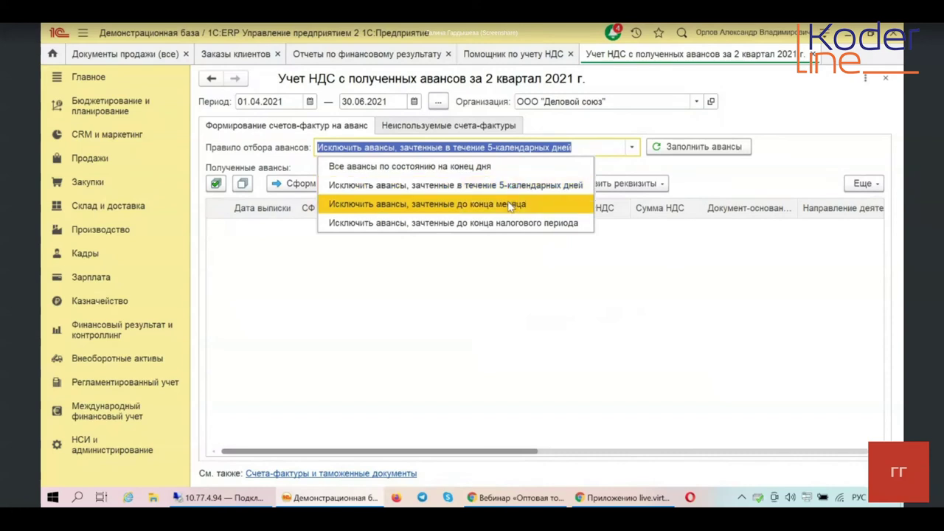
key(Escape)
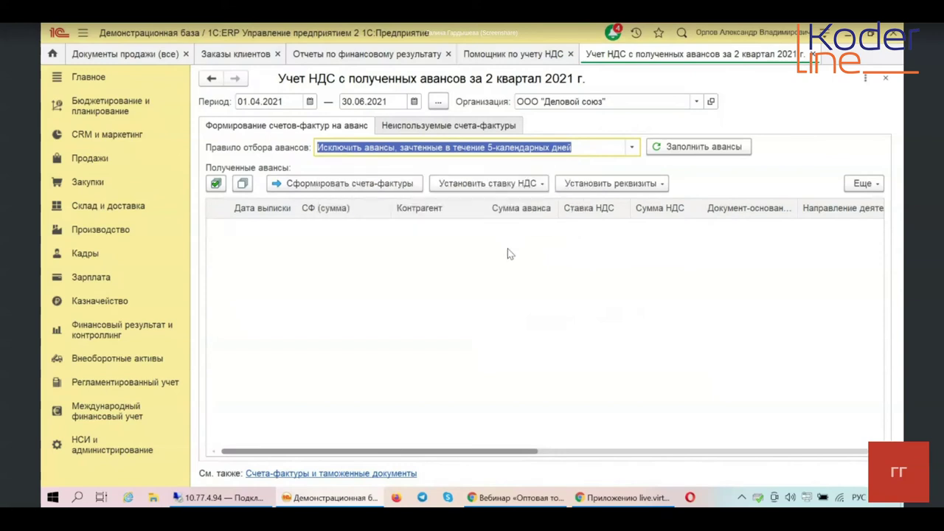
click(697, 150)
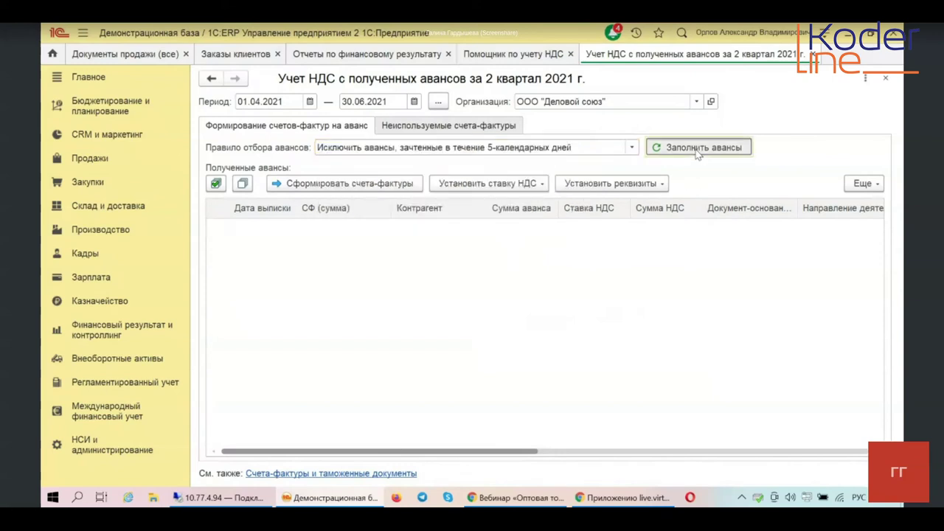
click(886, 77)
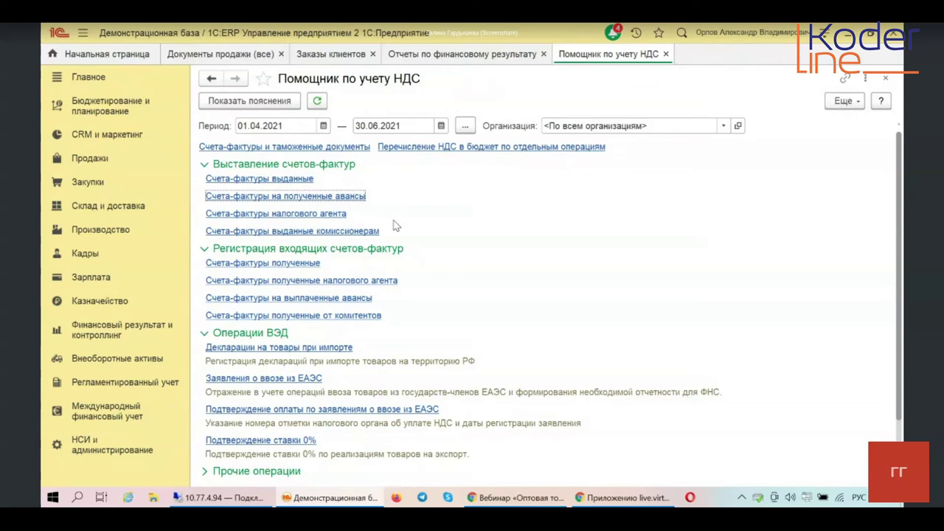
Expand "Прочие операции" in the VAT assistant, view and close "Записи книги продаж", and expand "Регламентные операции"
scroll(395, 225, down, 2)
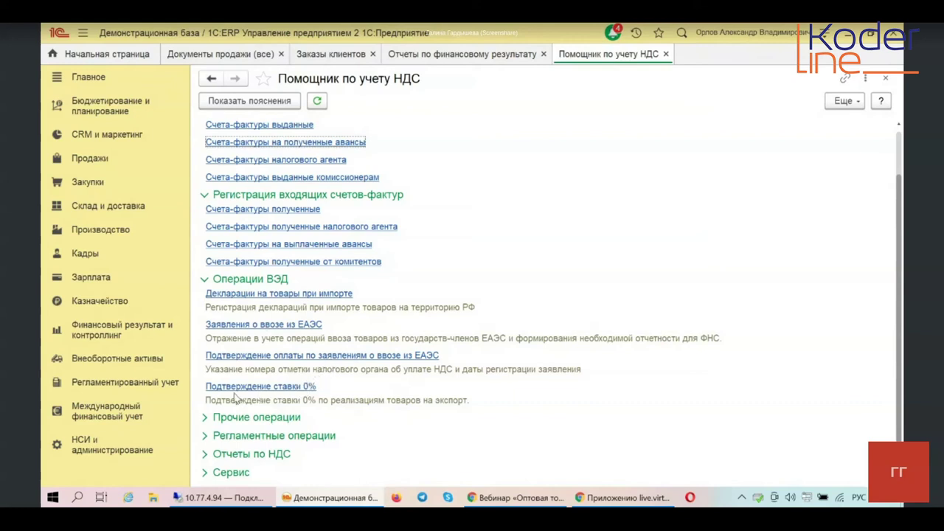
click(269, 422)
scroll(306, 428, down, 2)
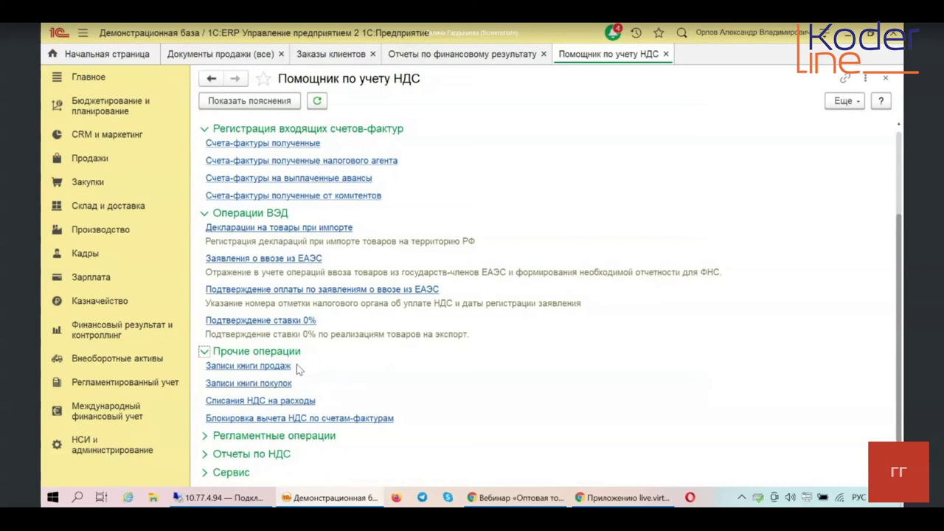
click(283, 366)
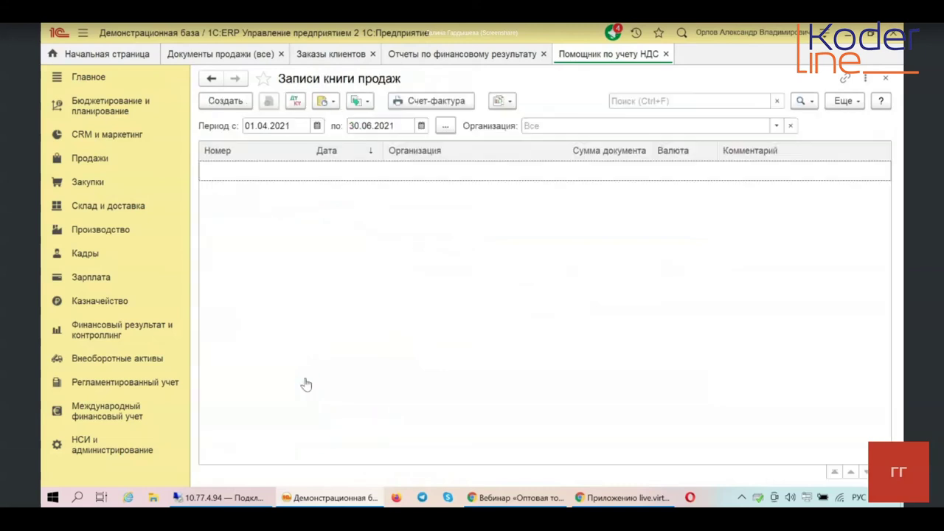
click(885, 77)
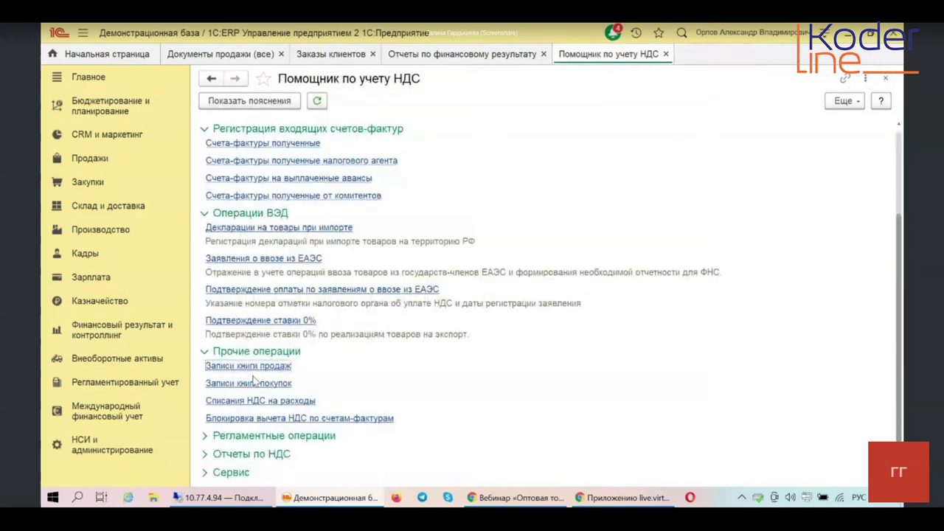
click(230, 436)
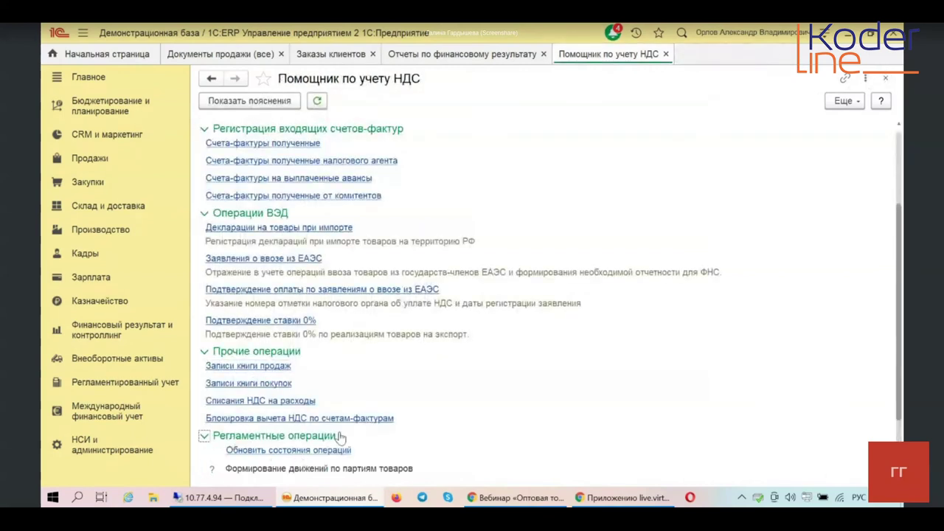
Expand "Отчеты по НДС" and "Сервис" in the VAT assistant and review their available reports and services
scroll(343, 435, down, 2)
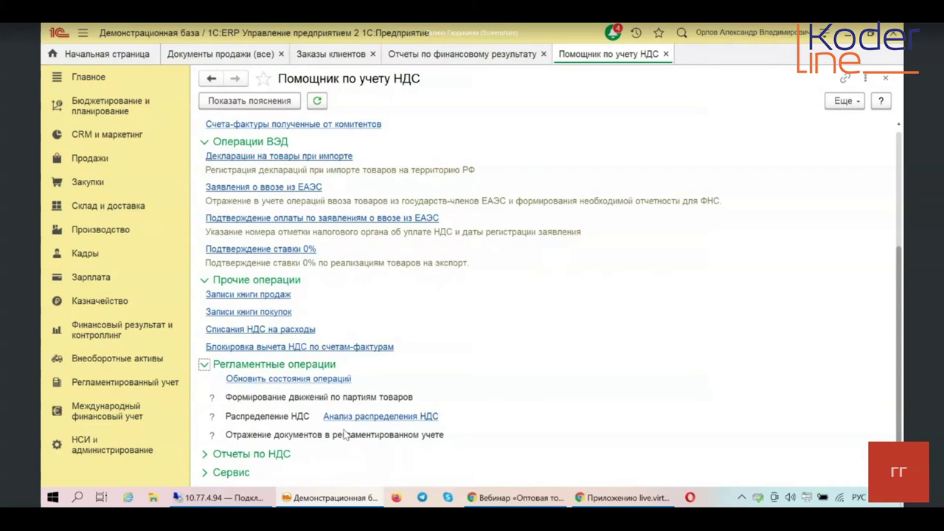
click(267, 472)
click(242, 455)
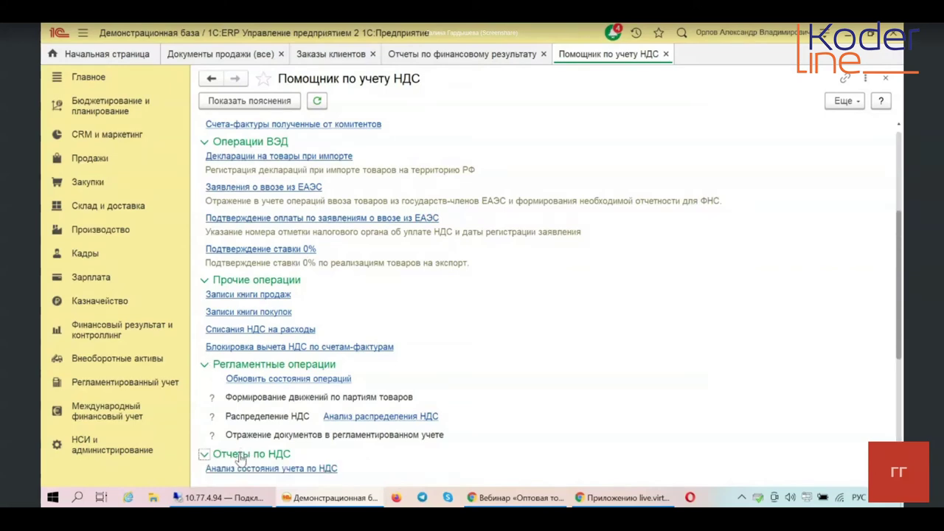
scroll(298, 427, down, 8)
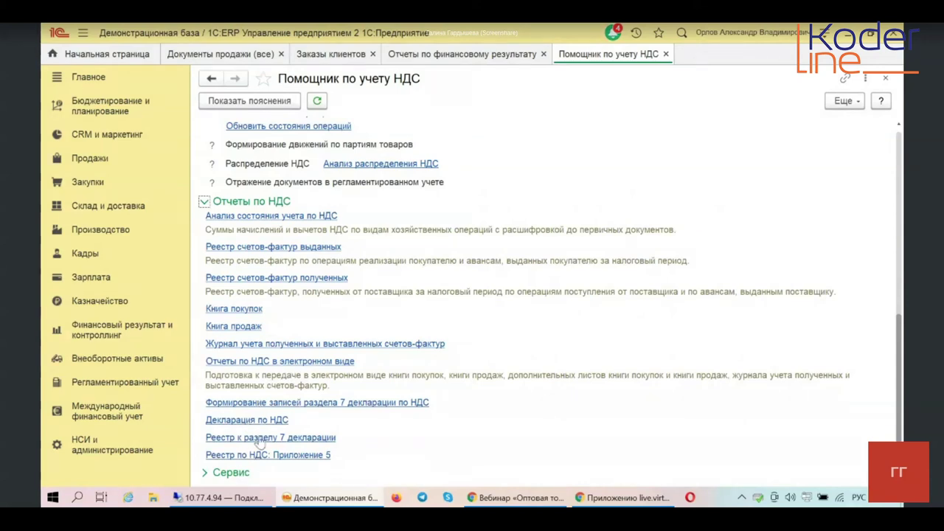
click(232, 472)
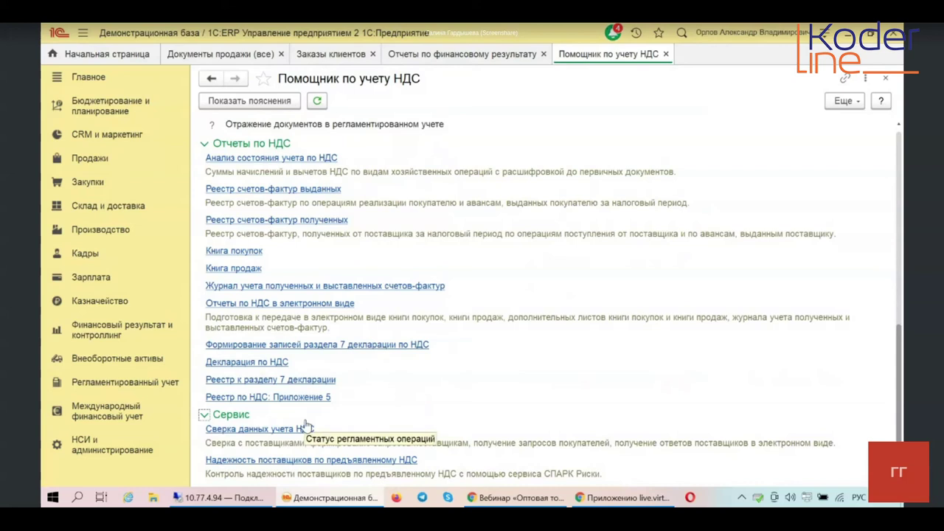
Open "Надежность поставщиков по предъявленному НДС" and generate the report for the organization ООО "Деловой союз"
click(294, 462)
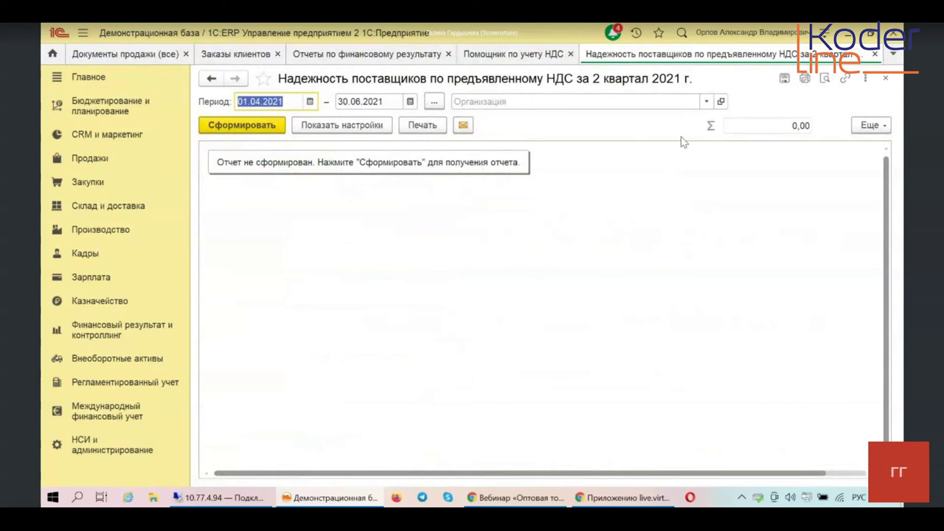
click(706, 101)
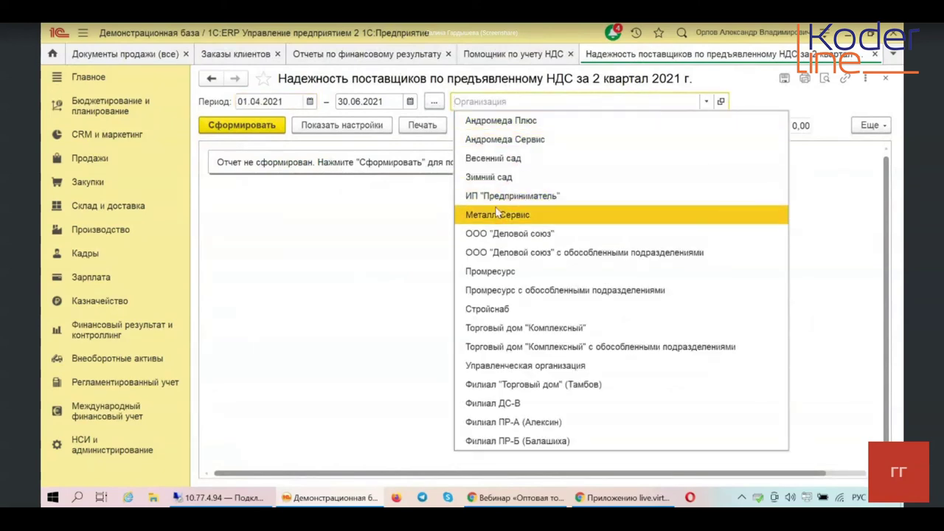
click(496, 233)
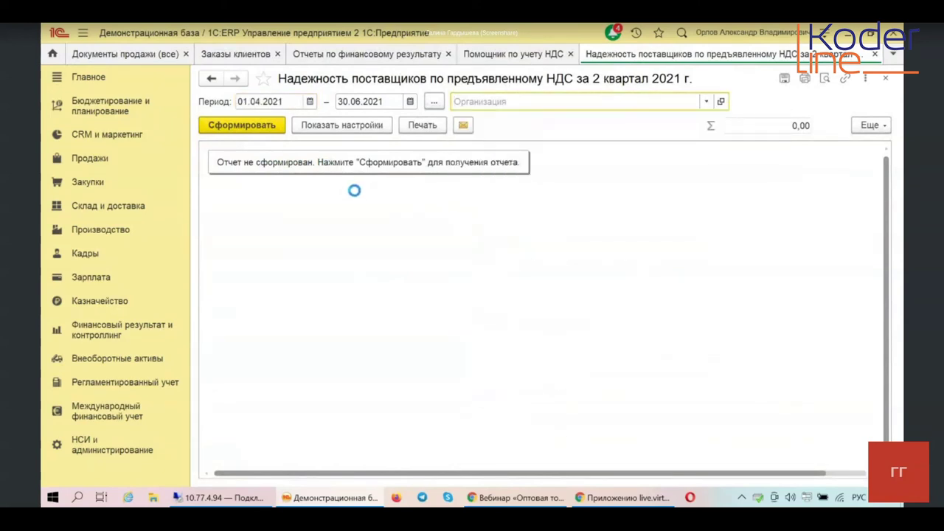
click(253, 130)
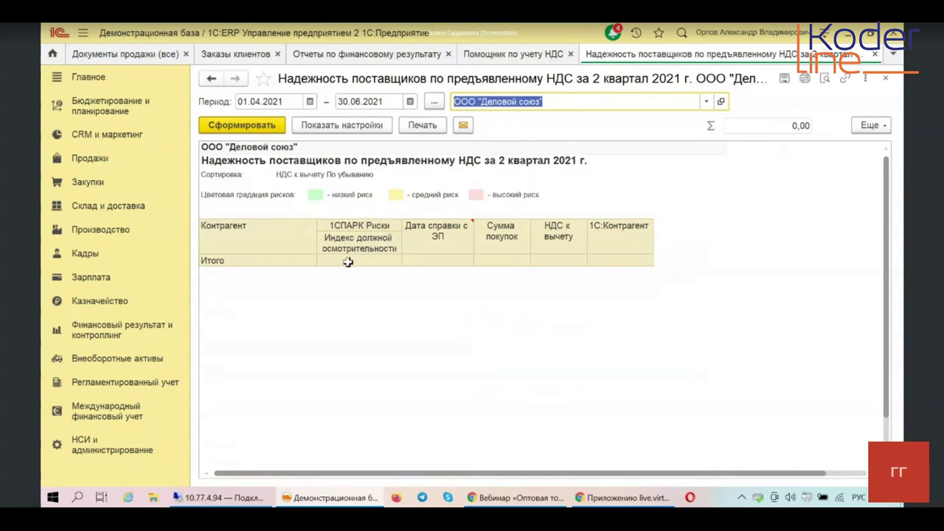
Examine the "Дата справки с ЭП" and "Сумма покупок" columns of the supplier reliability report, and close the report and the VAT assistant
click(442, 258)
mouse_move(441, 240)
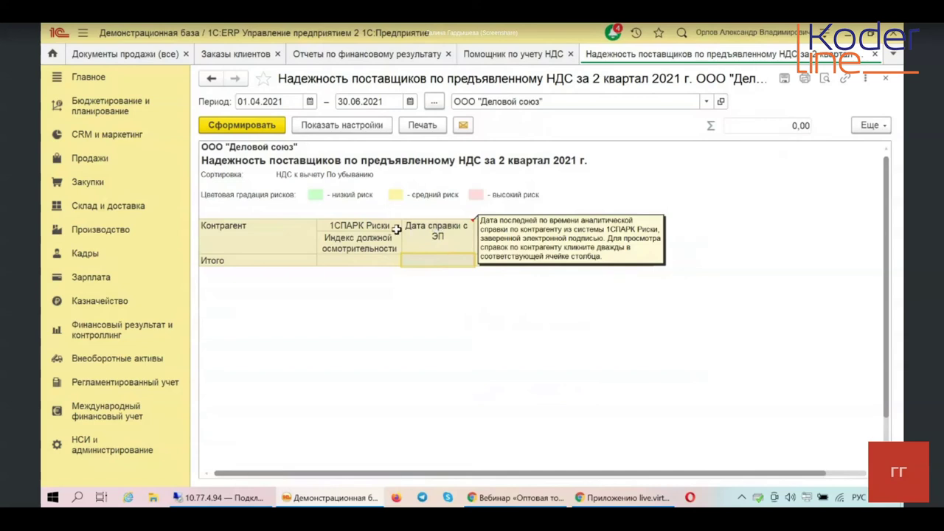
click(511, 248)
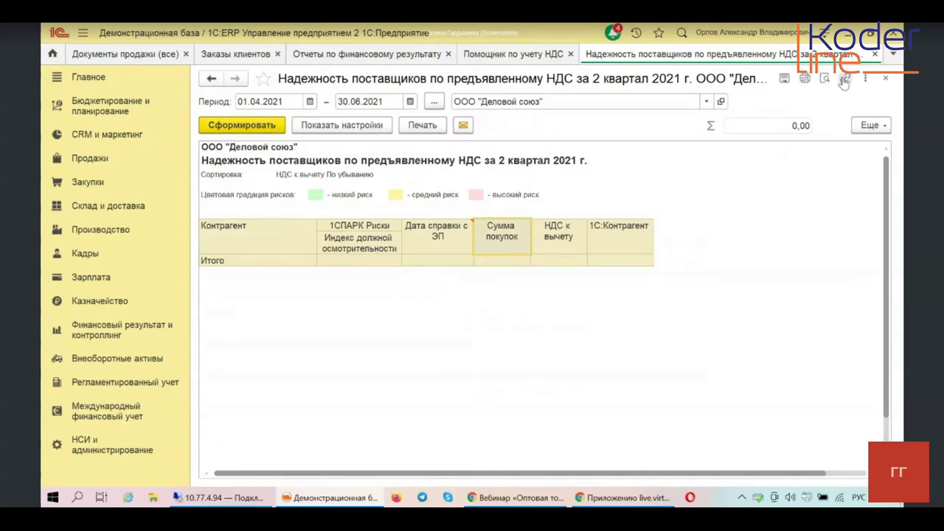
click(886, 78)
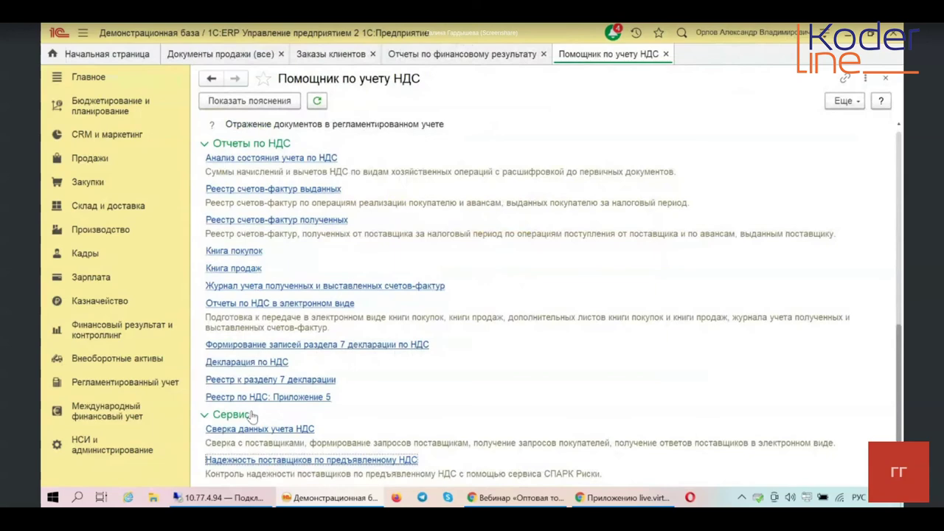
click(886, 78)
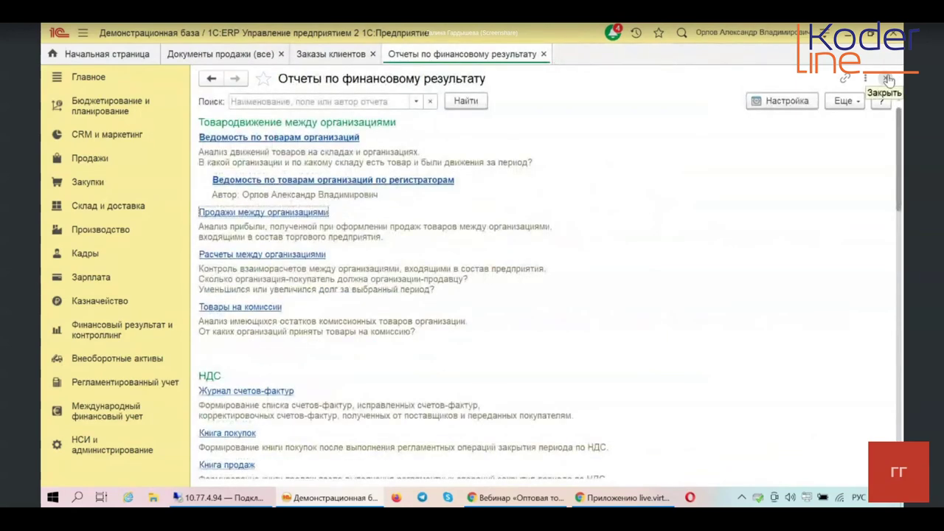
Review the VAT and income reports in the financial result list and open "Закрытие месяца" from "Финансовый результат и контроллинг"
scroll(328, 274, down, 5)
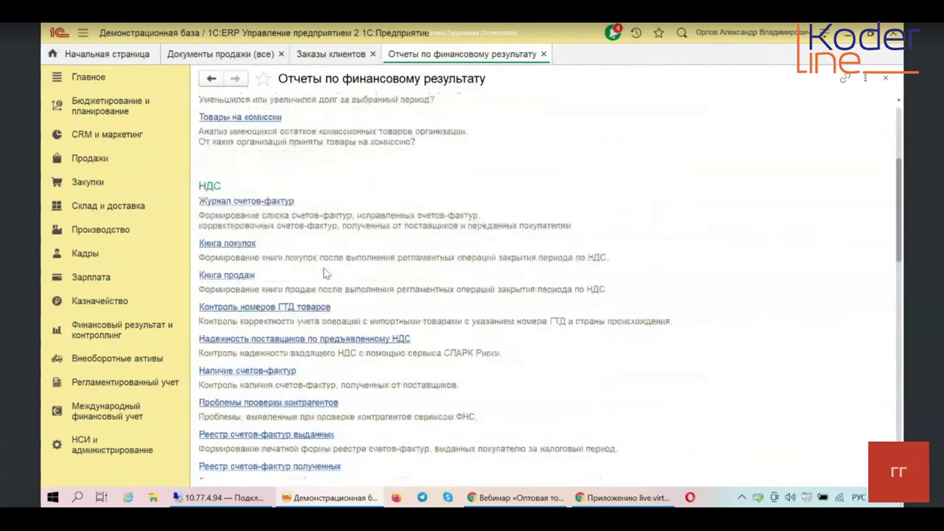
scroll(327, 274, down, 4)
scroll(327, 274, down, 3)
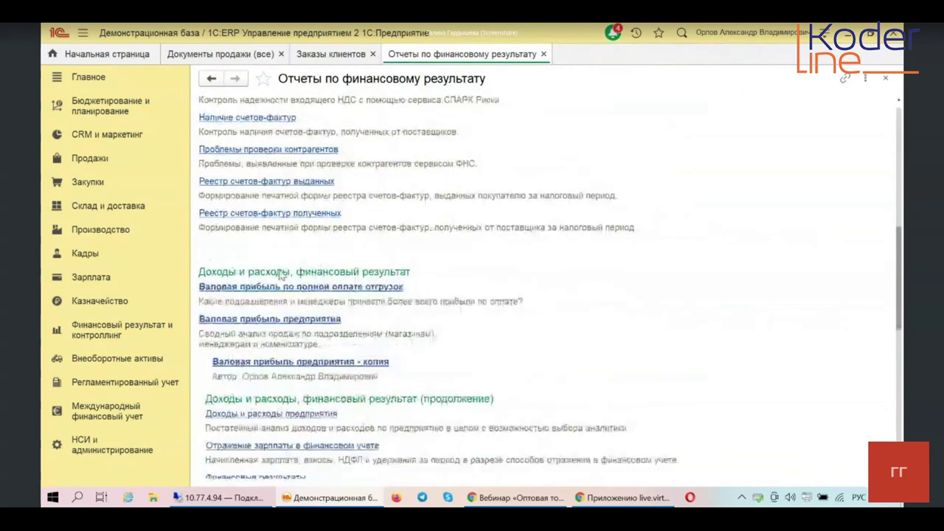
click(109, 332)
scroll(306, 303, down, 2)
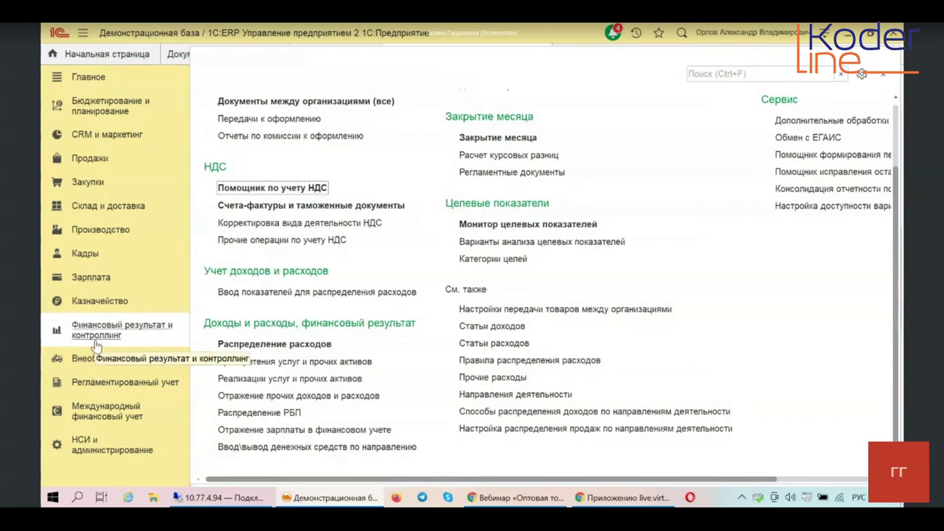
click(460, 143)
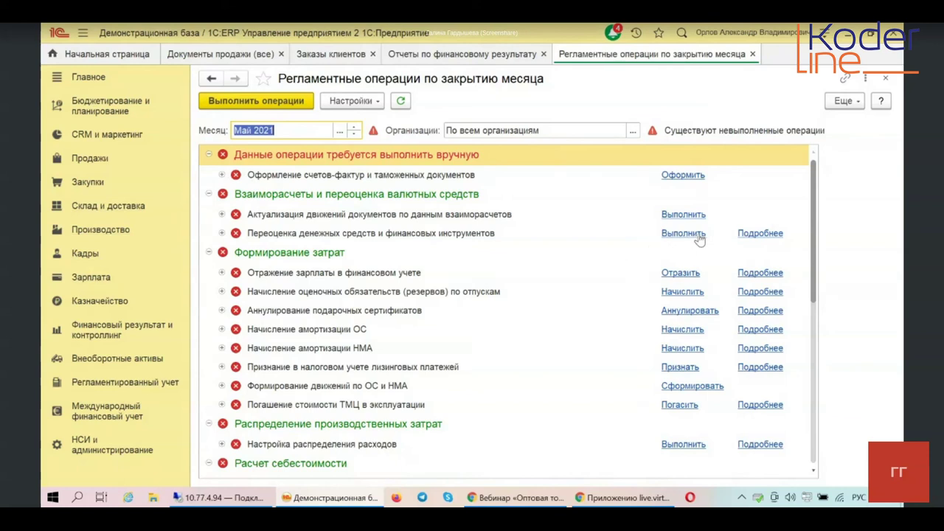
Expand "Переоценка денежных средств и финансовых инструментов", view the EUR and USD calculations in its detailed revaluation report, and close the report
click(221, 233)
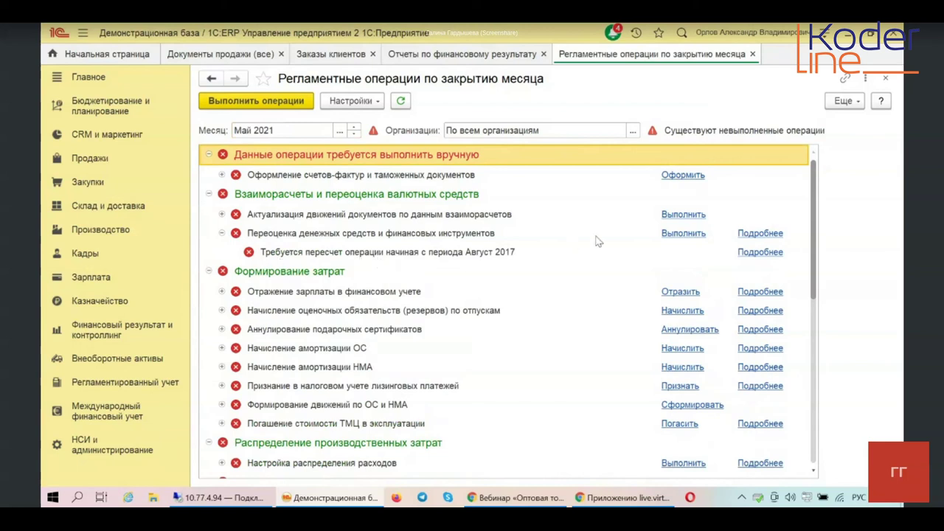
click(759, 253)
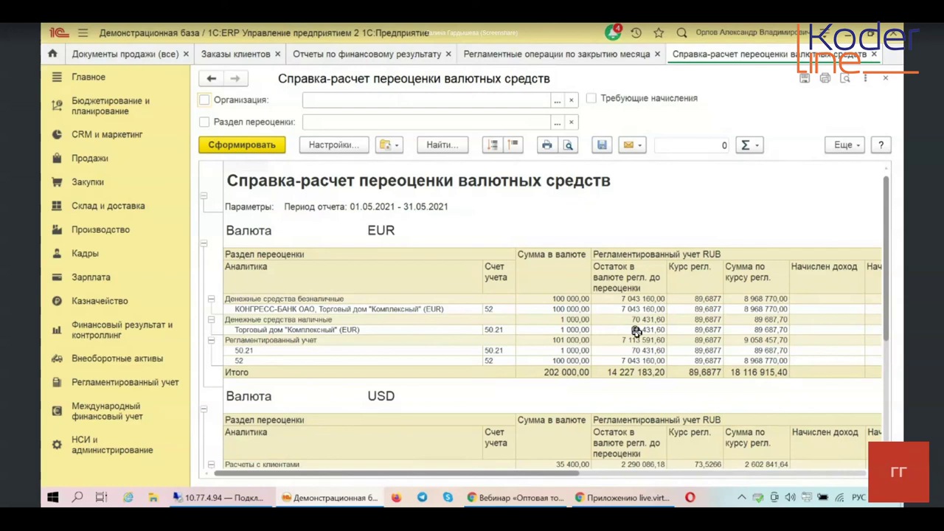
scroll(636, 332, down, 5)
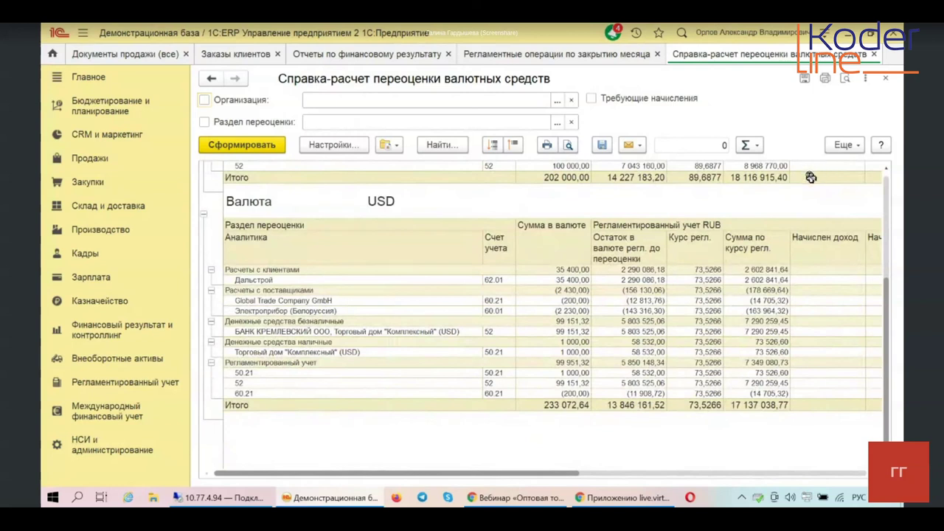
click(885, 78)
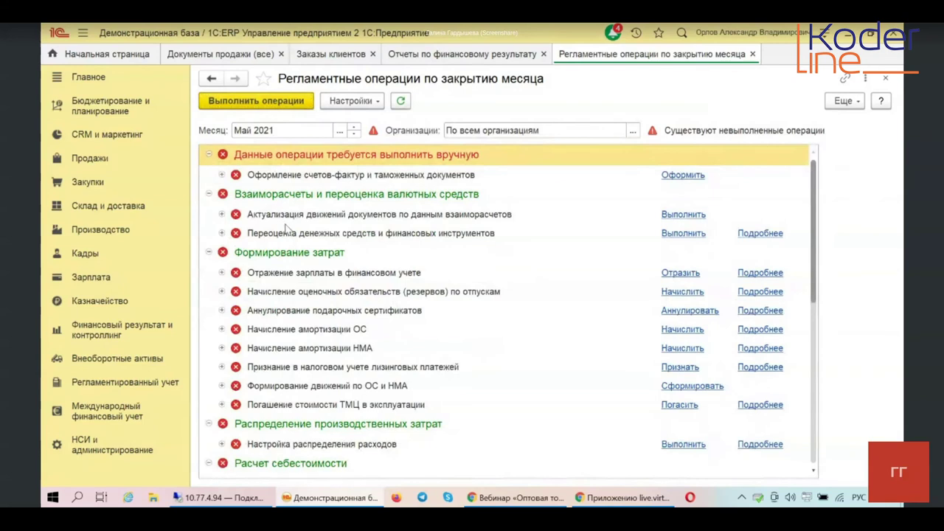
Expand the invoice registration and settlement update operations, and review the remaining month-end operations and the closing settings options without changing them
click(221, 175)
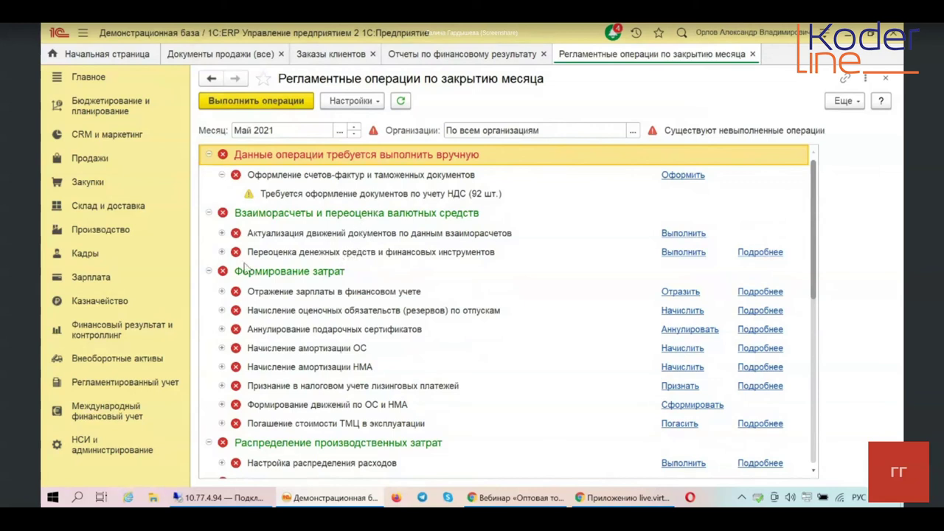
click(222, 233)
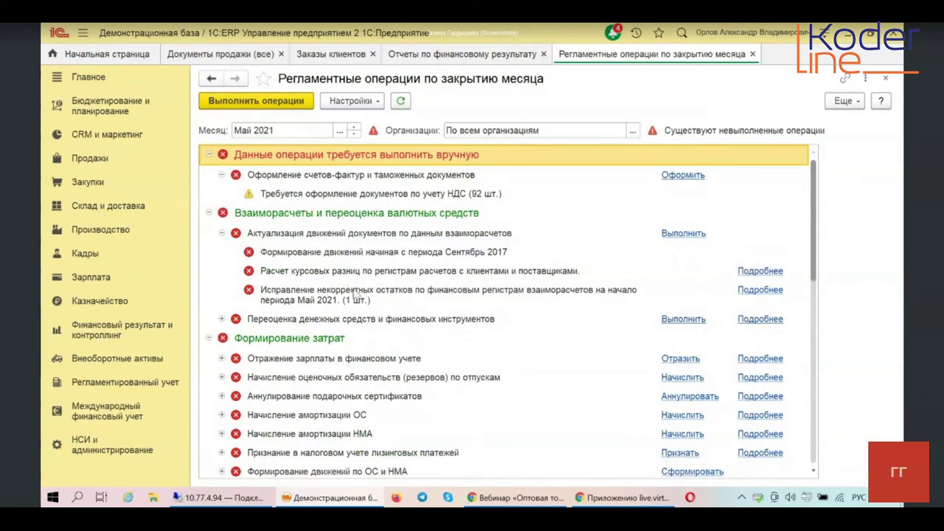
scroll(414, 345, down, 2)
scroll(414, 345, down, 8)
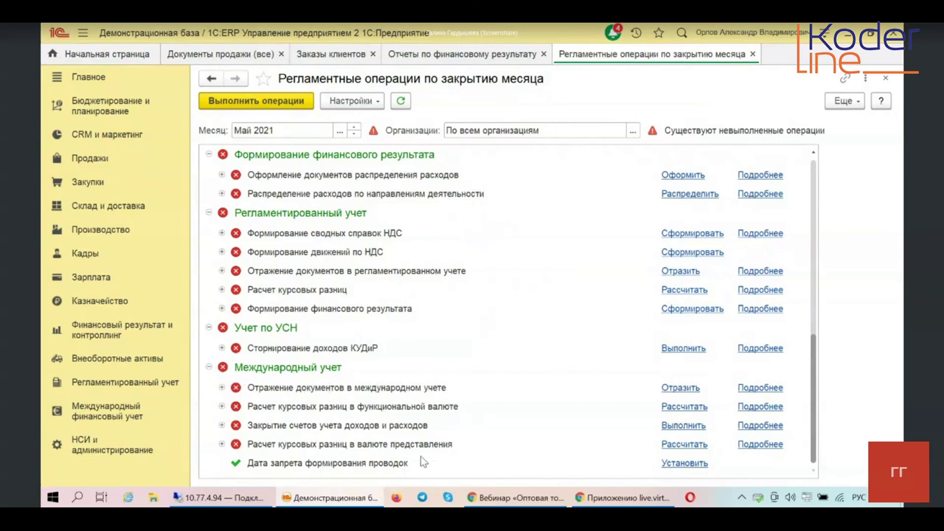
click(357, 102)
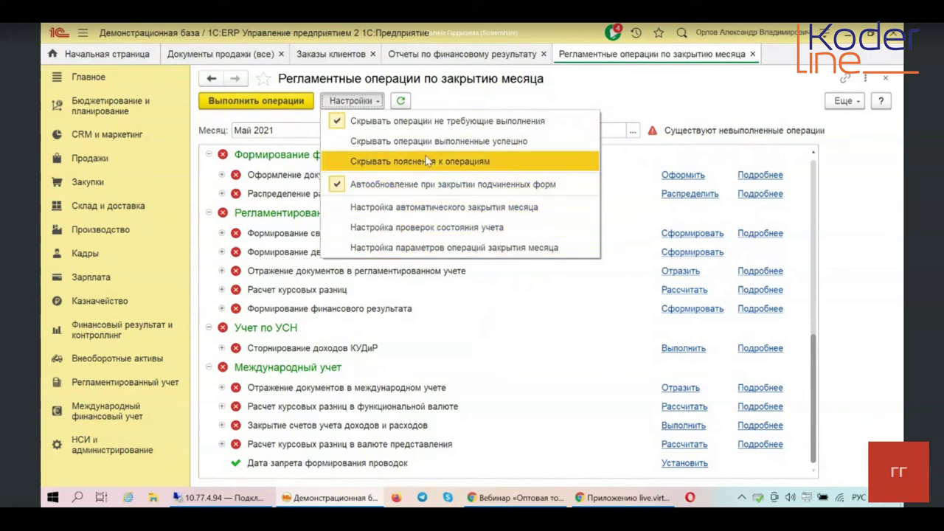
click(649, 99)
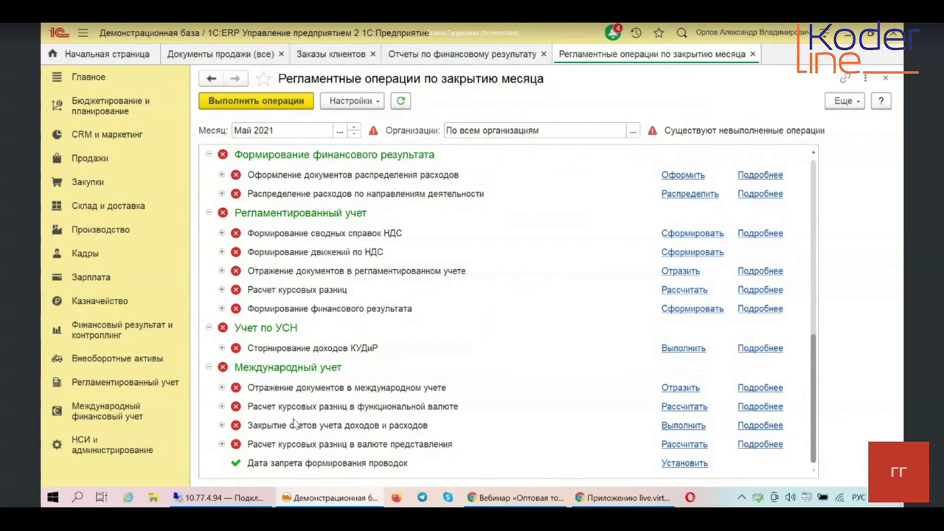
Open "Отражение документов в регл. учете" from "Регламентированный учет", view the item accounts in "Настроить счета учета", and close the setup form
click(127, 383)
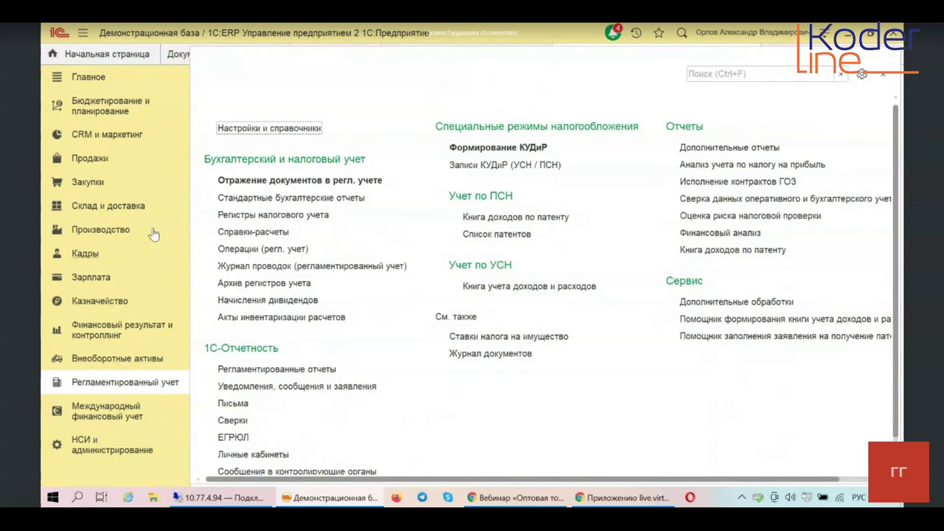
click(230, 185)
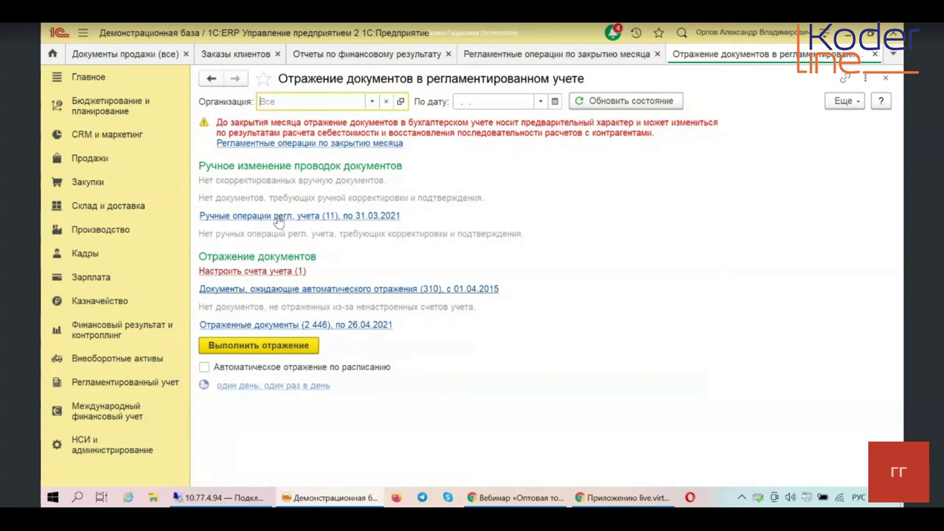
click(265, 273)
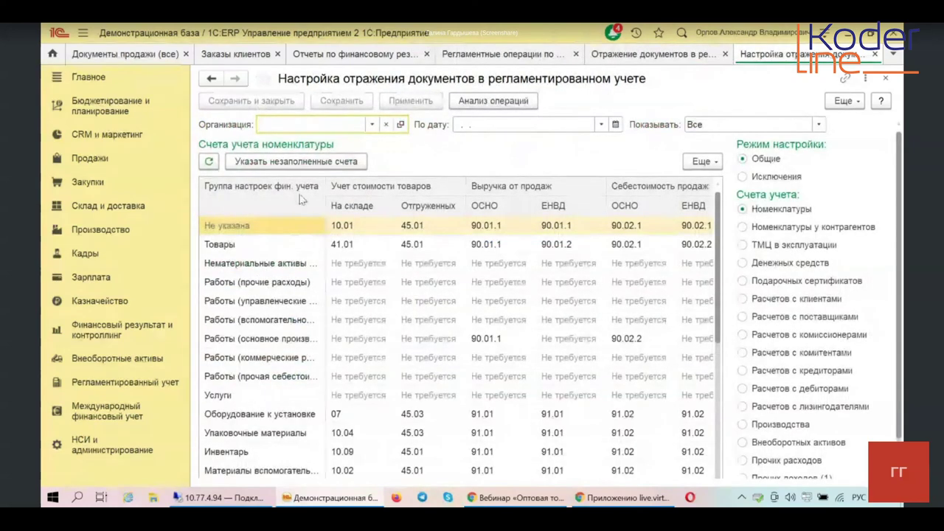
scroll(530, 318, down, 5)
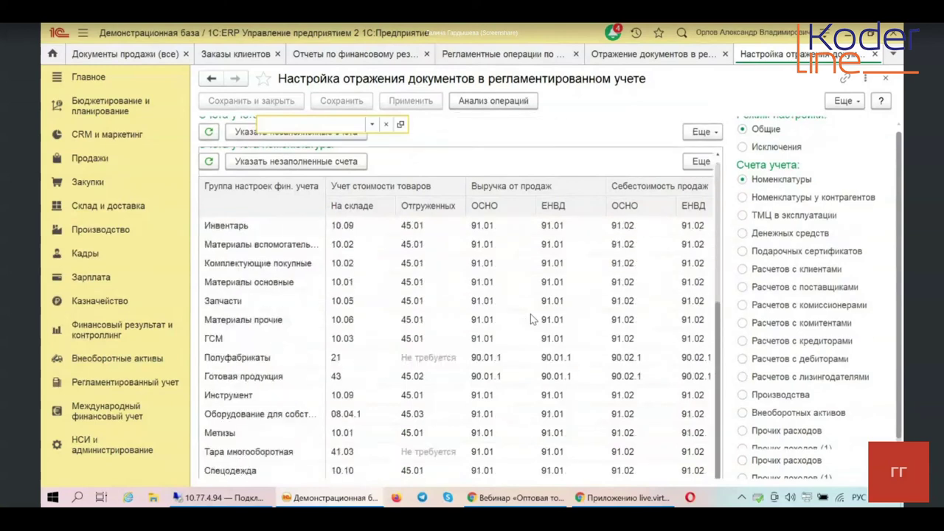
click(885, 78)
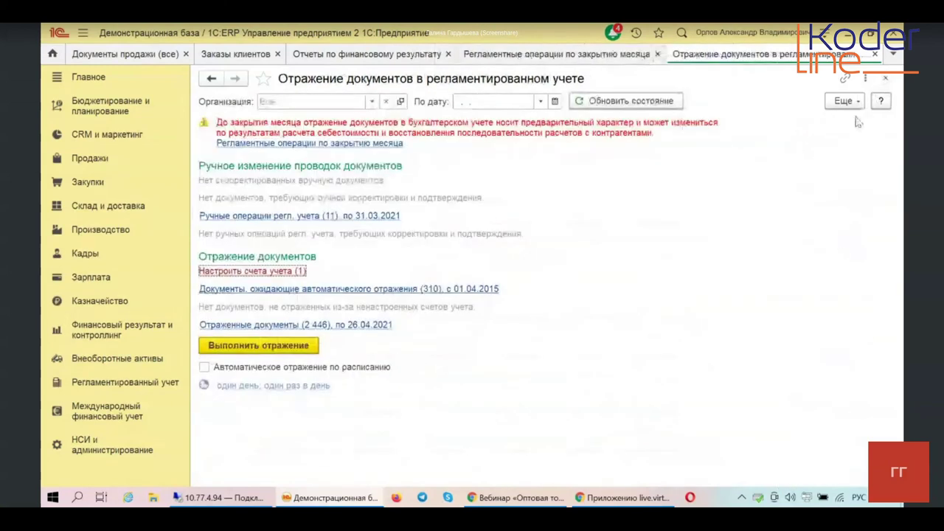
Open the journal of reflected documents, sort it by reflection status, look through the entries, and close it
click(293, 329)
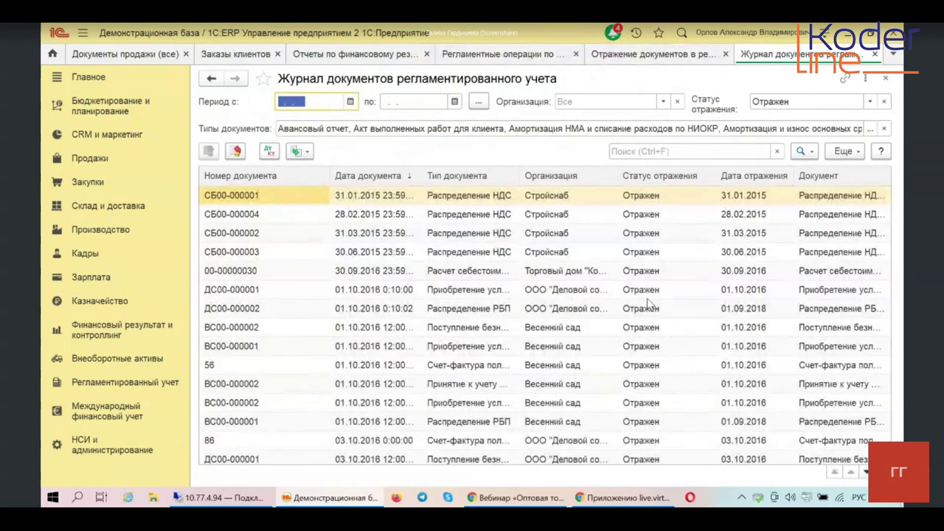
scroll(647, 310, down, 5)
scroll(651, 319, down, 10)
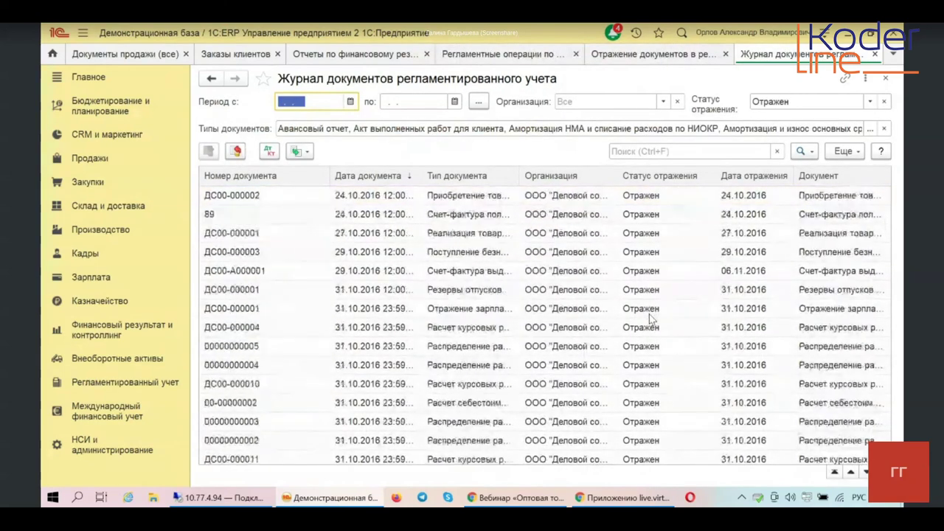
click(652, 177)
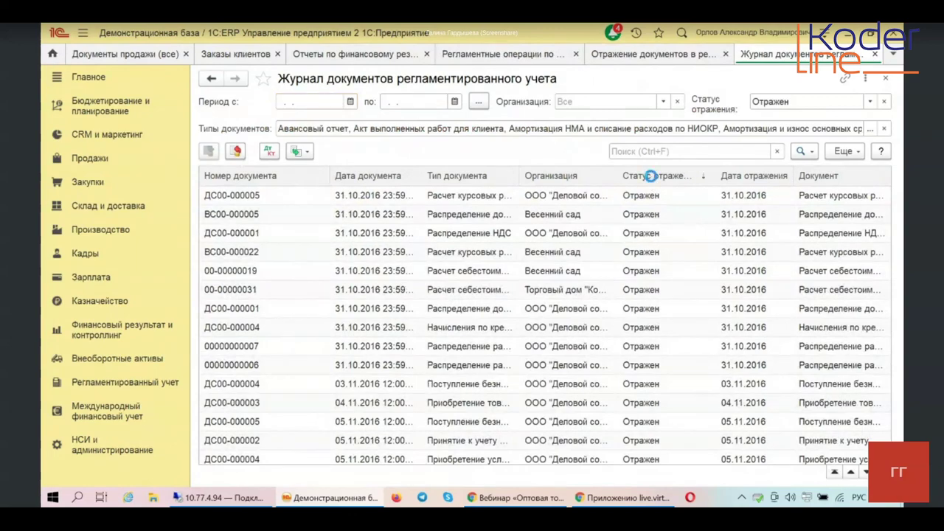
scroll(650, 310, down, 5)
scroll(649, 313, down, 10)
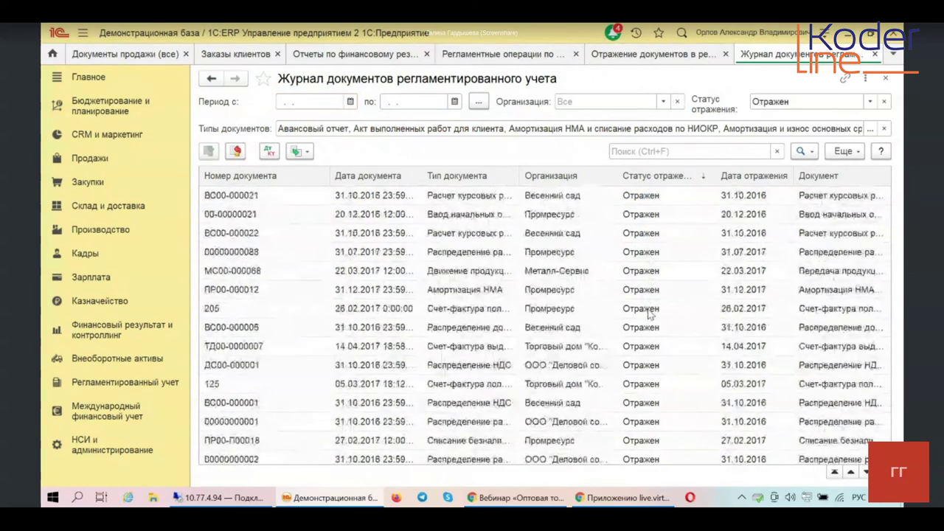
scroll(647, 326, down, 5)
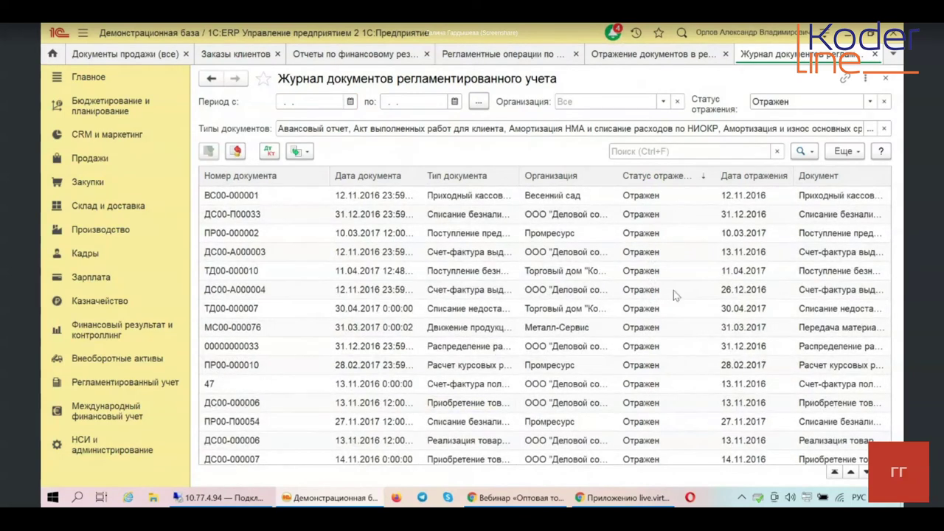
click(883, 83)
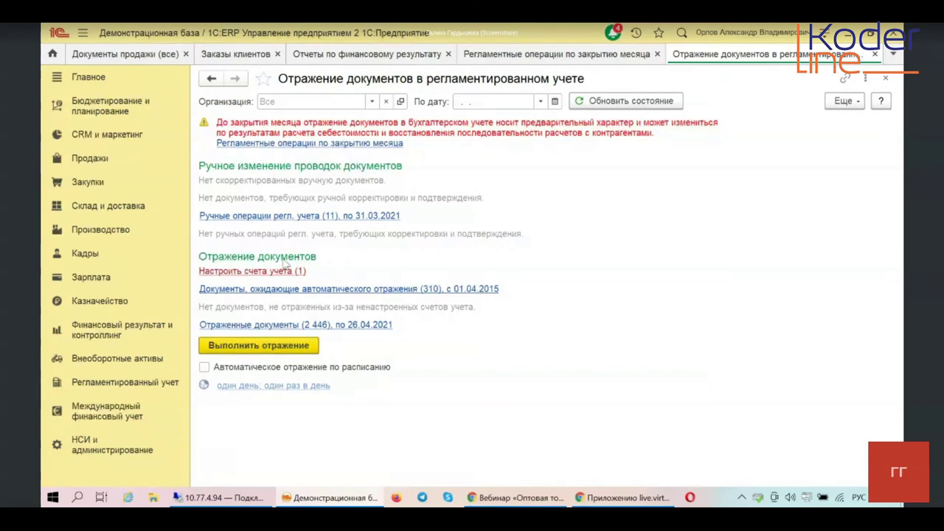
View the journals of manual regulated accounting operations and of documents awaiting automatic reflection, closing each one
click(210, 216)
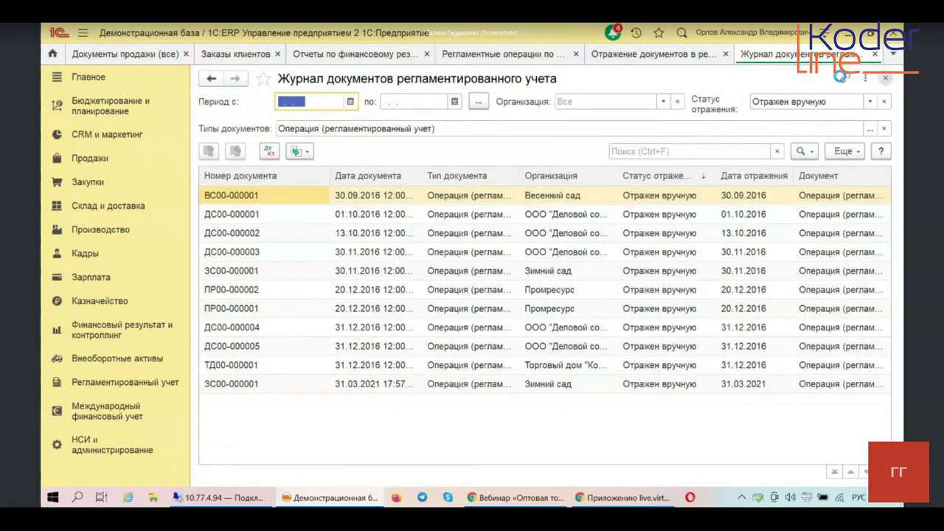
click(886, 77)
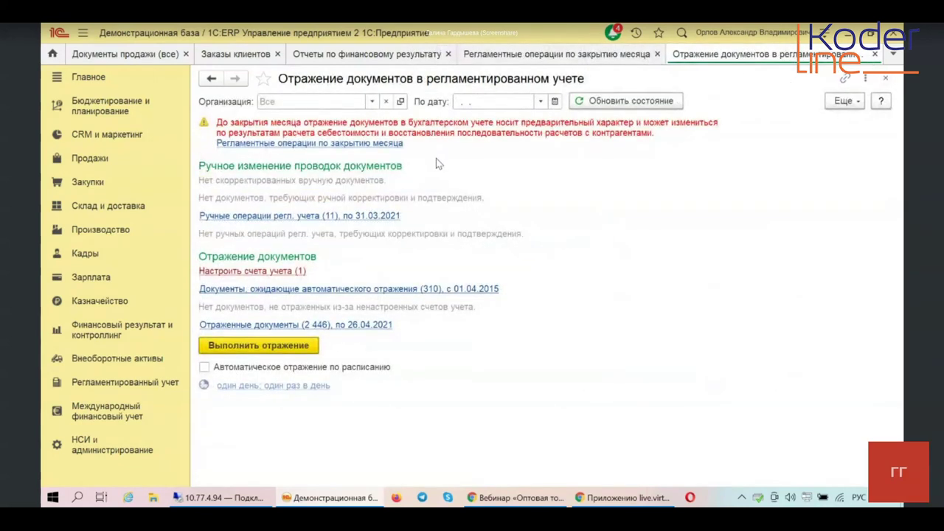
click(270, 289)
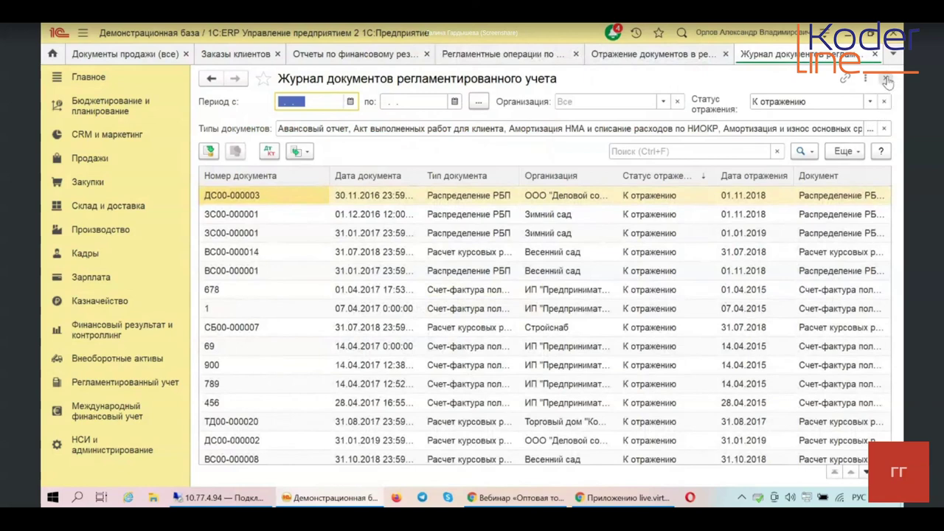
click(886, 78)
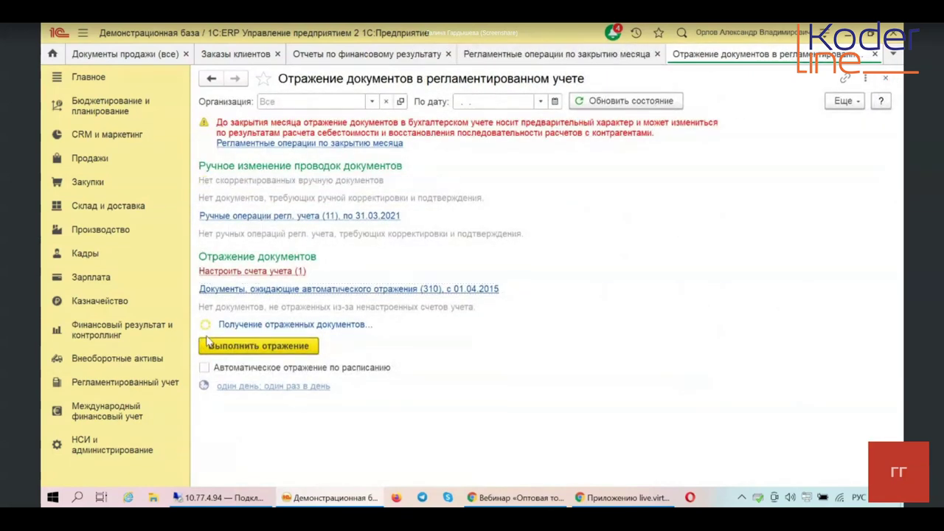